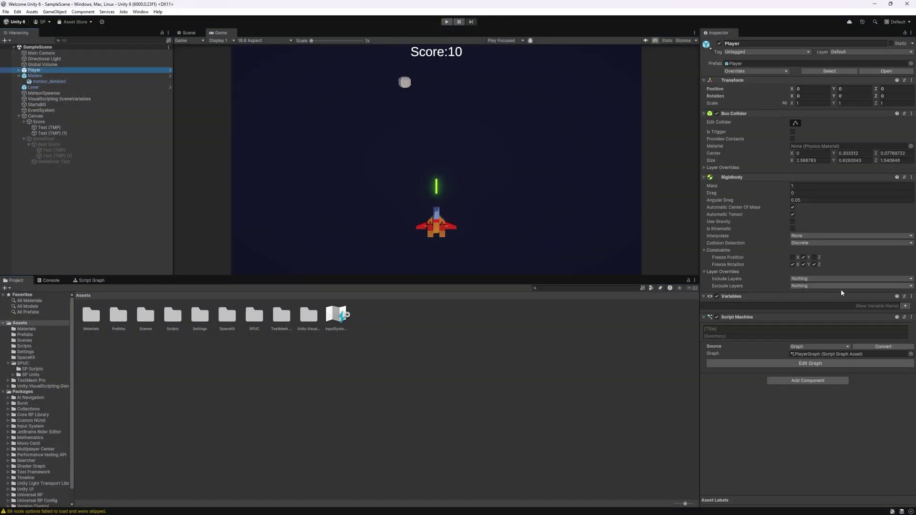
Step: Open the Player's script graph and enlarge the Script Graph panel
left_click(800, 364)
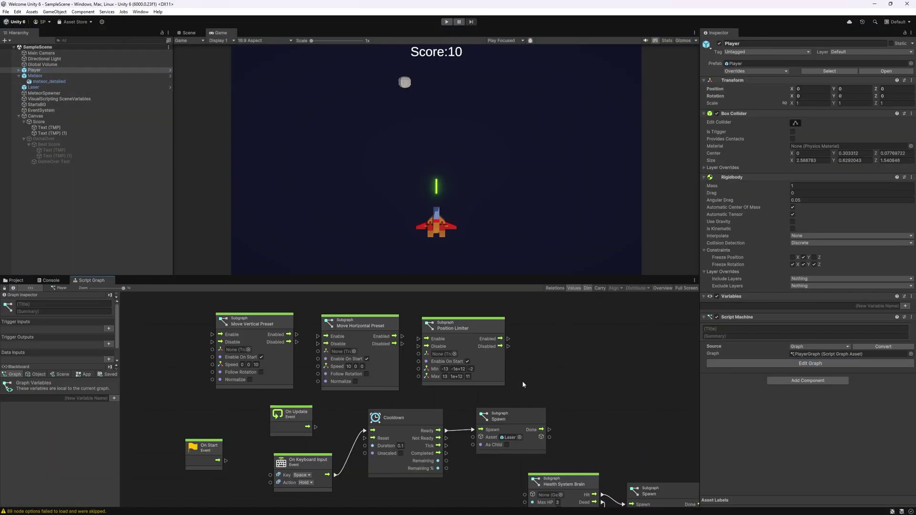
scroll(572, 344, "up", 3)
left_click_drag(384, 277, 384, 213)
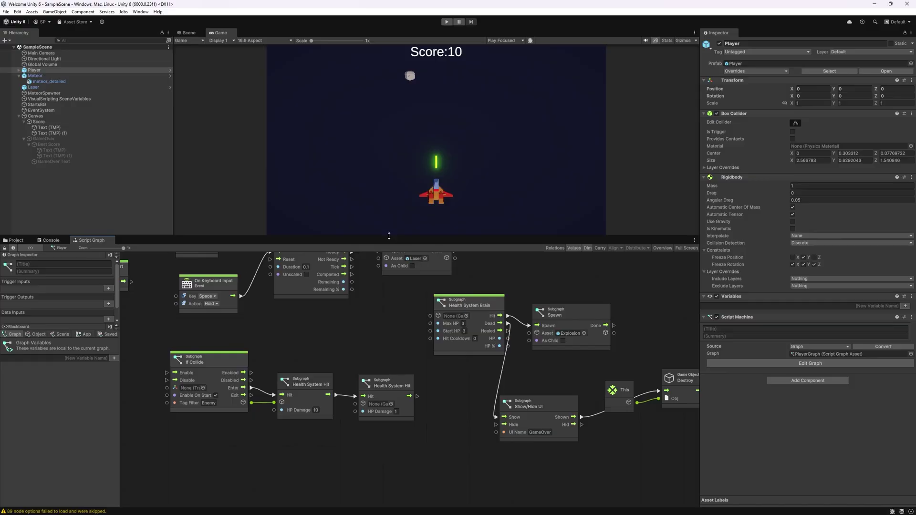
mouse_move(441, 358)
middle_mouse_down()
mouse_move(389, 383)
mouse_move(447, 406)
middle_mouse_up()
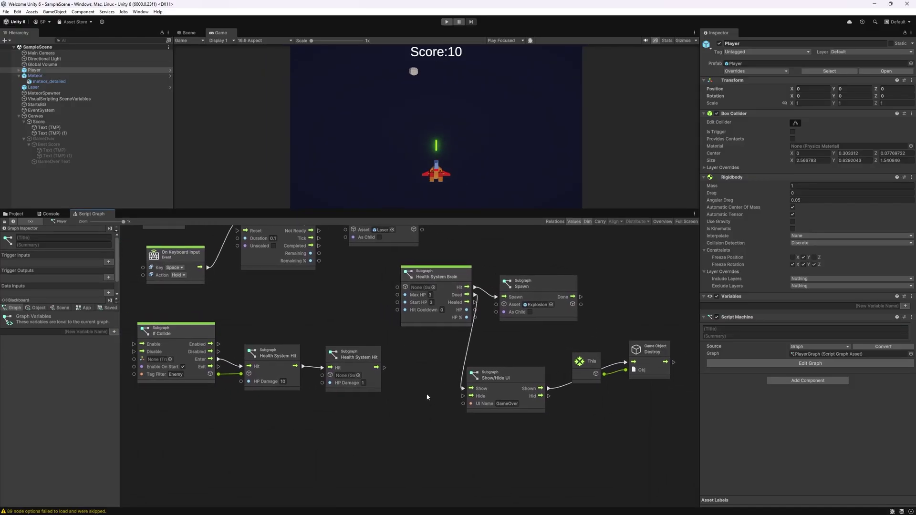
Step: Group the If Collide and Health System Hit nodes and move the group lower
left_click_drag(209, 331, 497, 434, "ctrl")
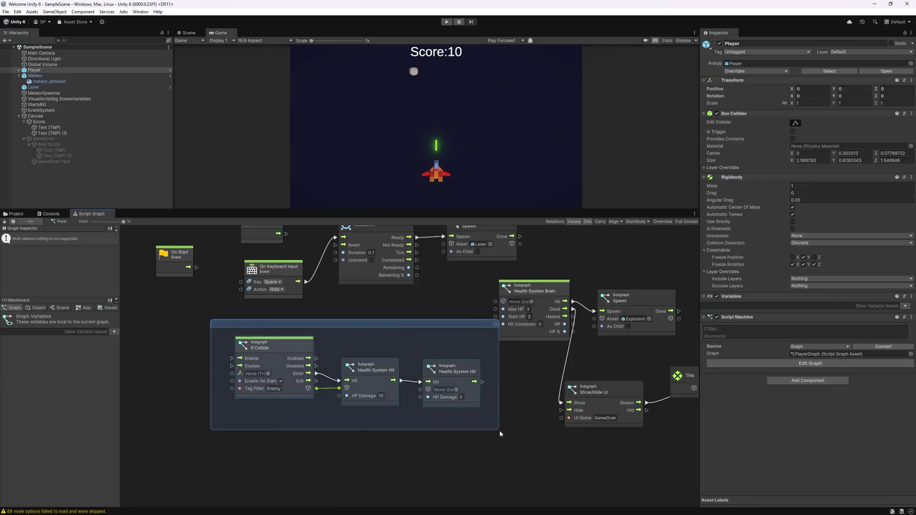
left_click_drag(422, 327, 297, 420)
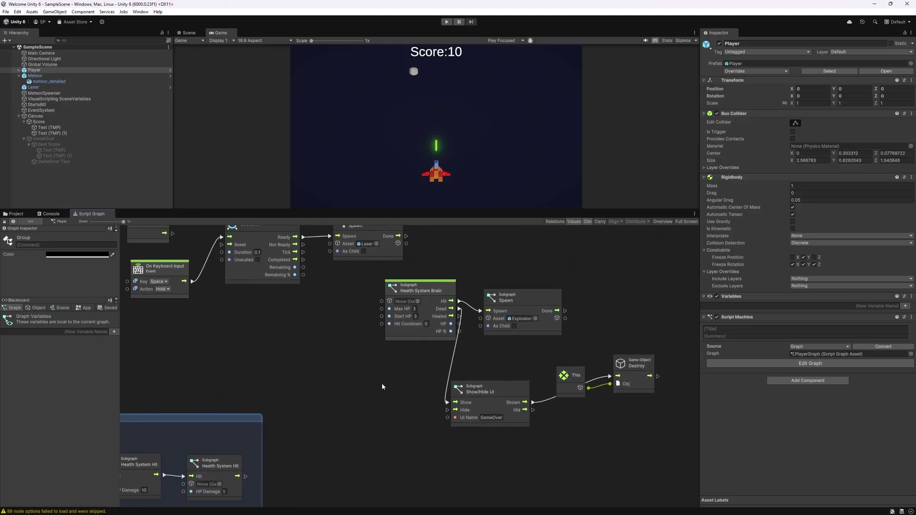
Step: Group the health, explosion spawn, show/hide and destroy nodes, then move the group down
middle_click_drag(381, 383, 322, 343)
left_click_drag(367, 252, 685, 432, "ctrl")
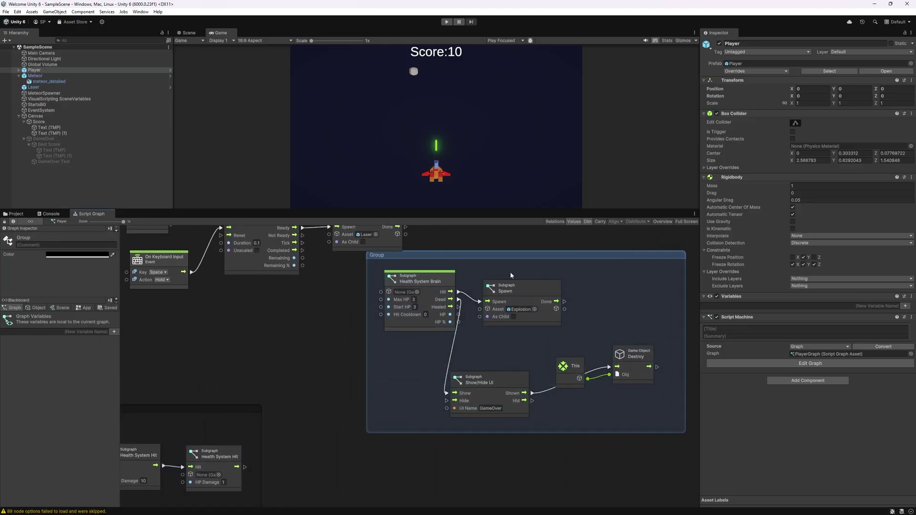
left_click_drag(510, 258, 468, 411)
middle_click_drag(389, 370, 537, 311)
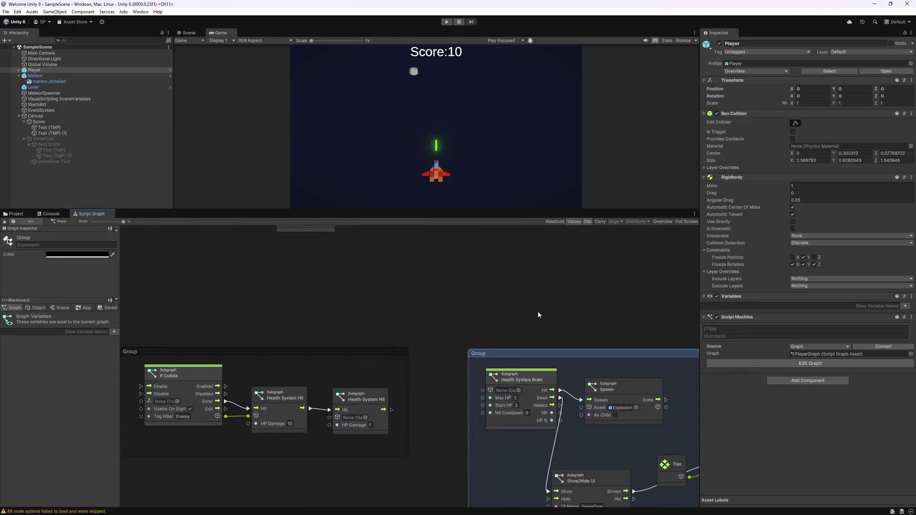
middle_click_drag(501, 394, 296, 346)
Step: Move the On Keyboard Input, Cooldown and Spawn nodes down and align On Keyboard Input
left_click_drag(273, 304, 631, 427)
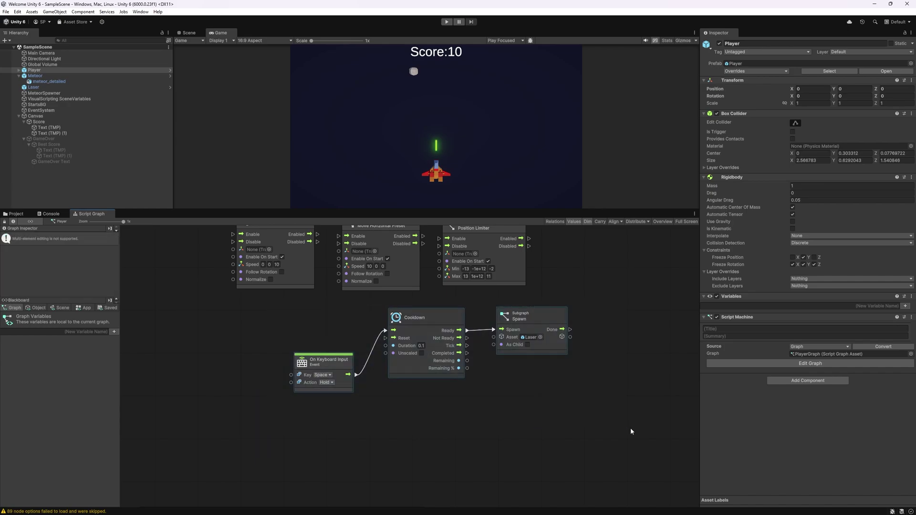
left_click_drag(430, 328, 412, 352)
left_click(315, 373)
left_click_drag(314, 372, 307, 380)
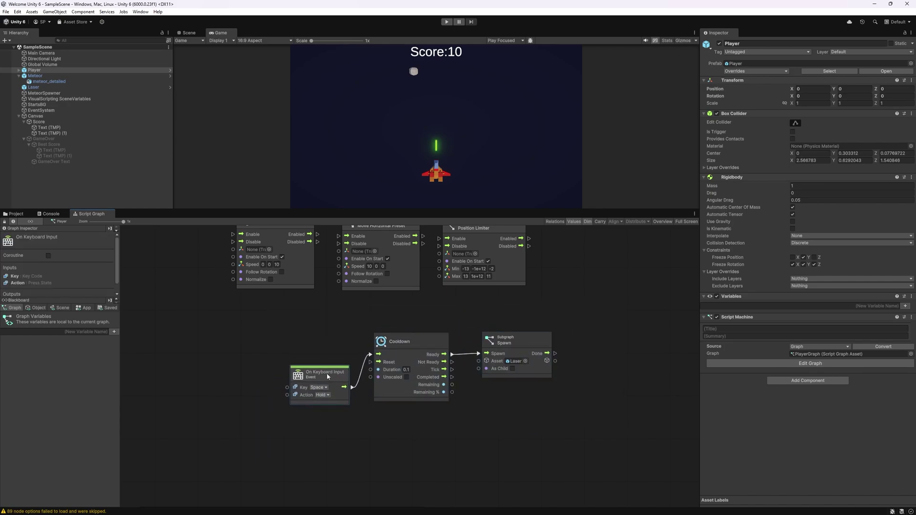
Step: Align the Cooldown and Spawn nodes in one row, then reselect all three shooting nodes
left_click_drag(402, 365, 405, 373)
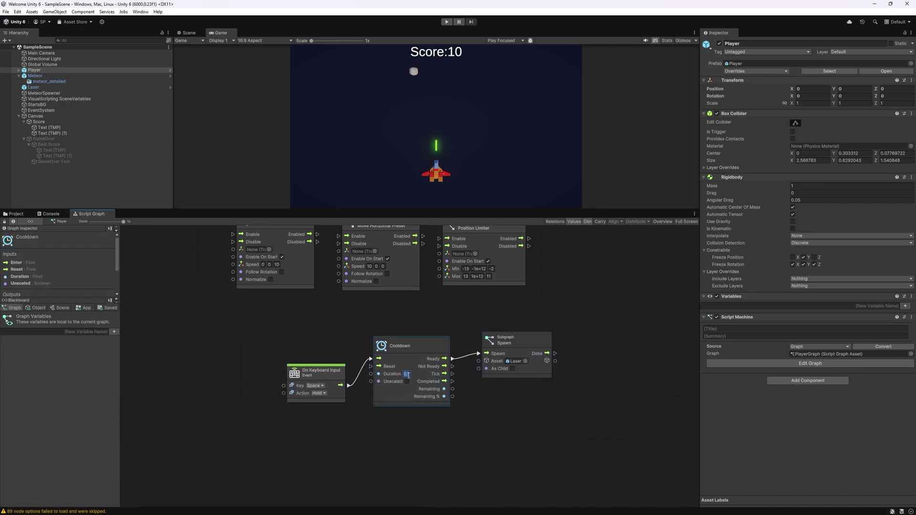
left_click_drag(521, 335, 534, 354)
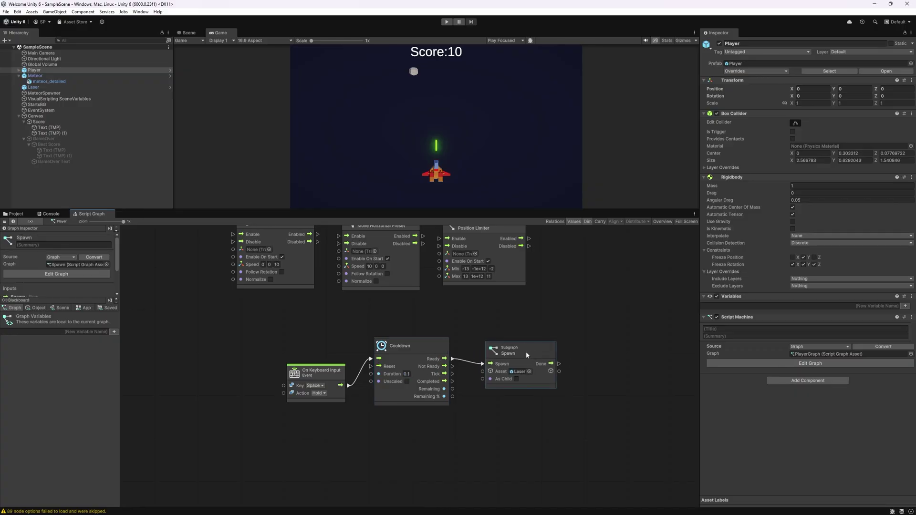
left_click_drag(252, 316, 602, 444)
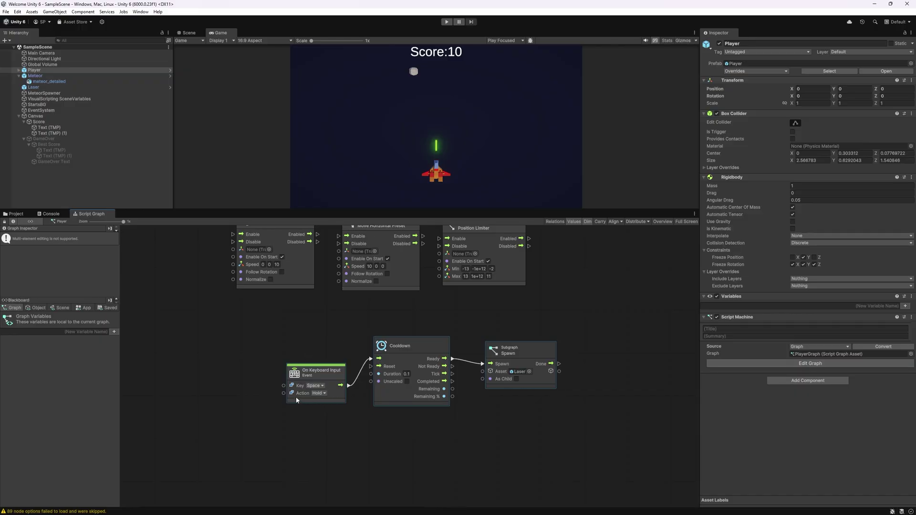
Step: Clear the selection and bring empty canvas beside the shooting nodes into view
left_click(231, 401)
middle_click_drag(253, 424, 250, 313)
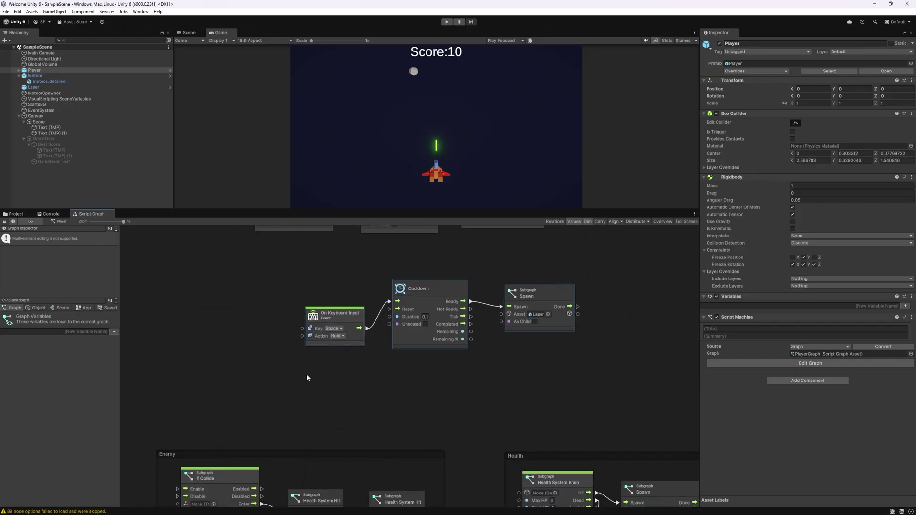
right_click(187, 296)
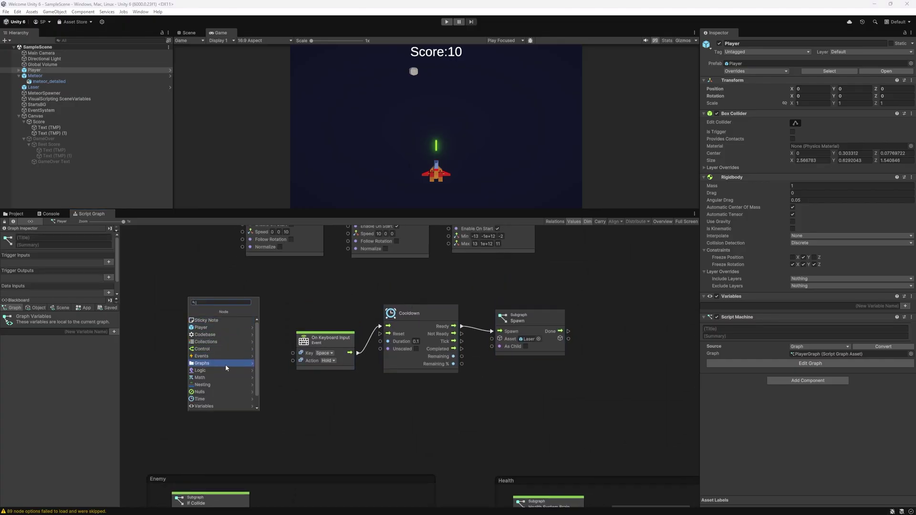
Step: Add a Nesting > State Unit node and select the three shooting nodes
left_click(212, 386)
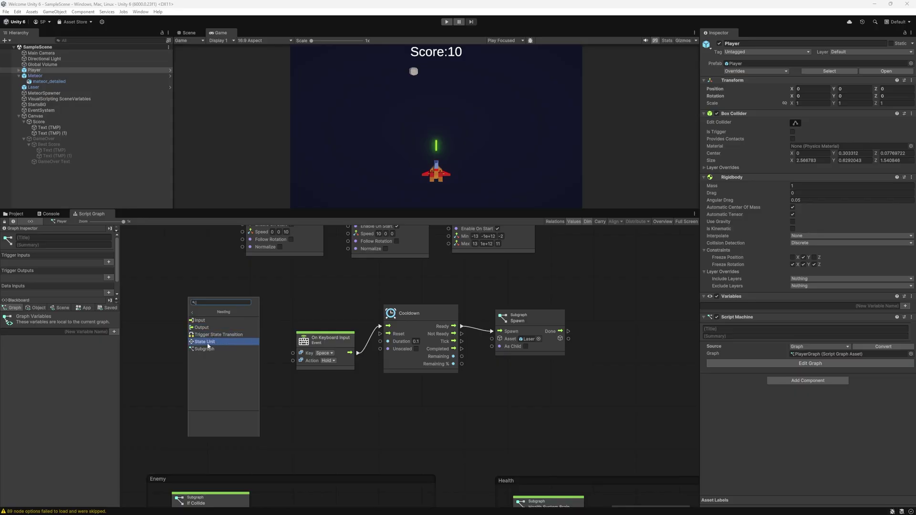
left_click(209, 342)
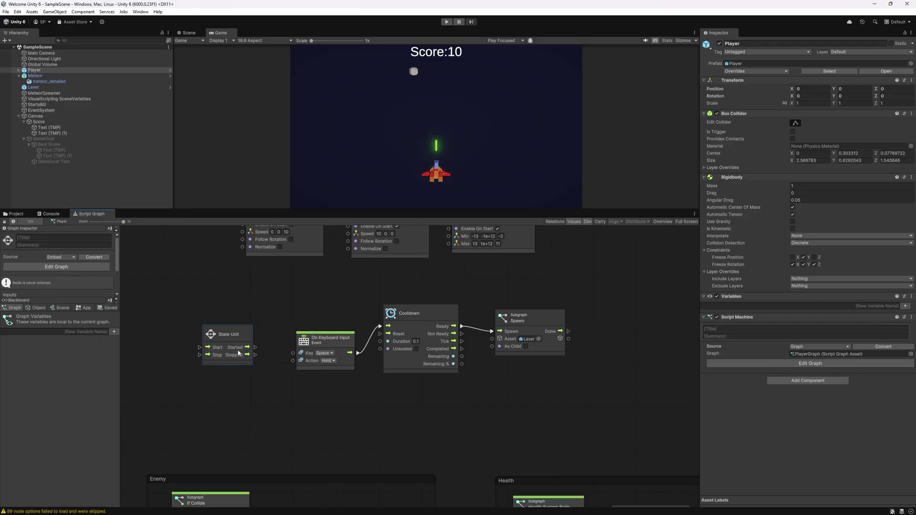
left_click_drag(289, 322, 558, 386)
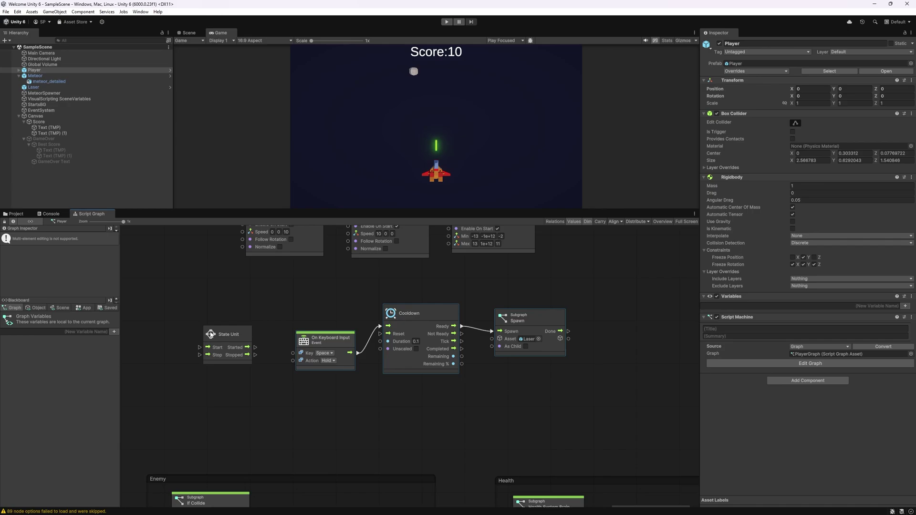
Step: Enter the State Unit and open its Start state's script graph
double_click(228, 336)
left_click_drag(430, 370, 331, 327)
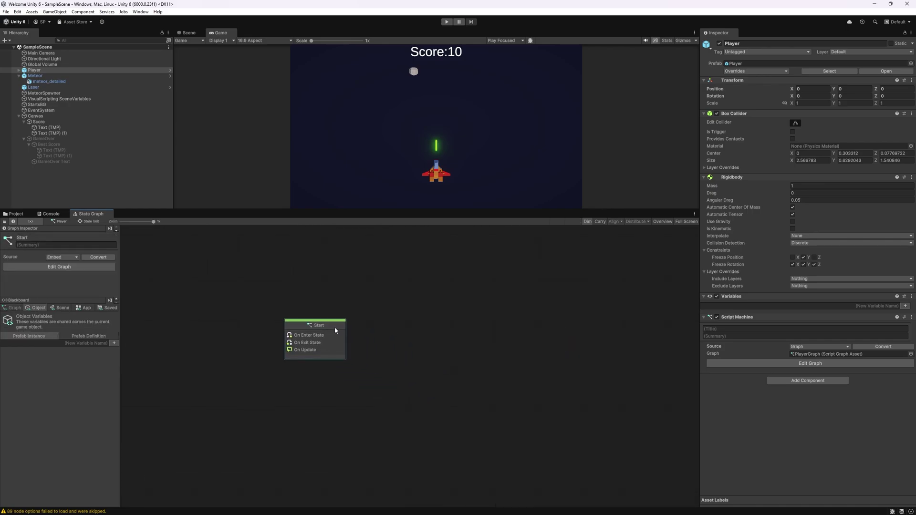
double_click(331, 332)
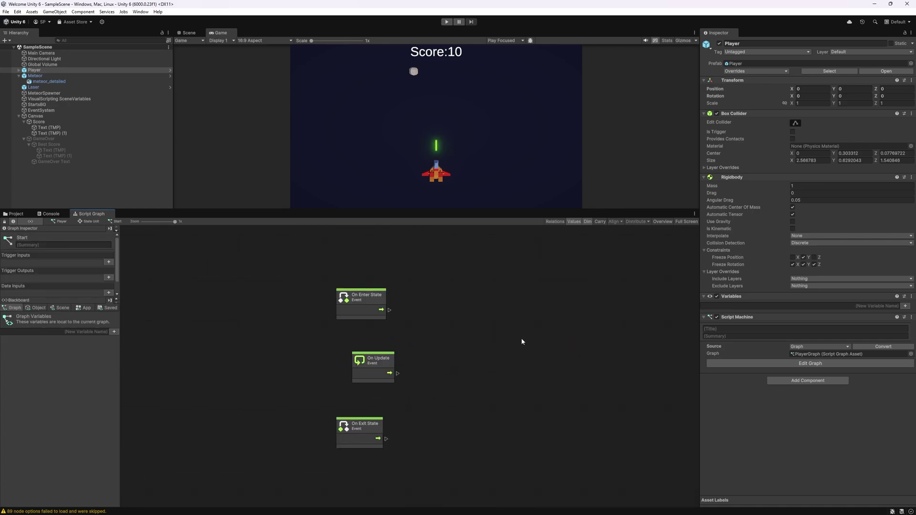
Step: Paste the keyboard input, cooldown and spawn nodes beside On Update
middle_click_drag(521, 341, 368, 328)
key("ctrl+v")
left_click_drag(300, 291, 557, 423)
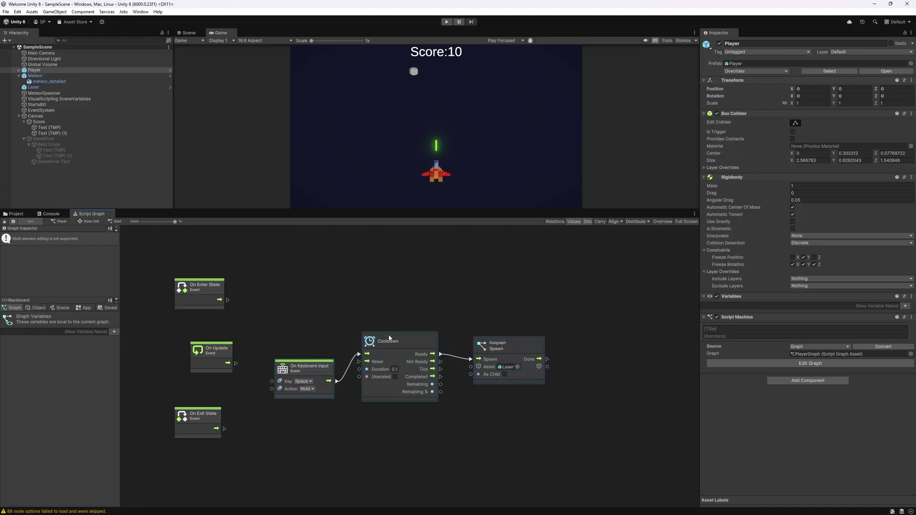
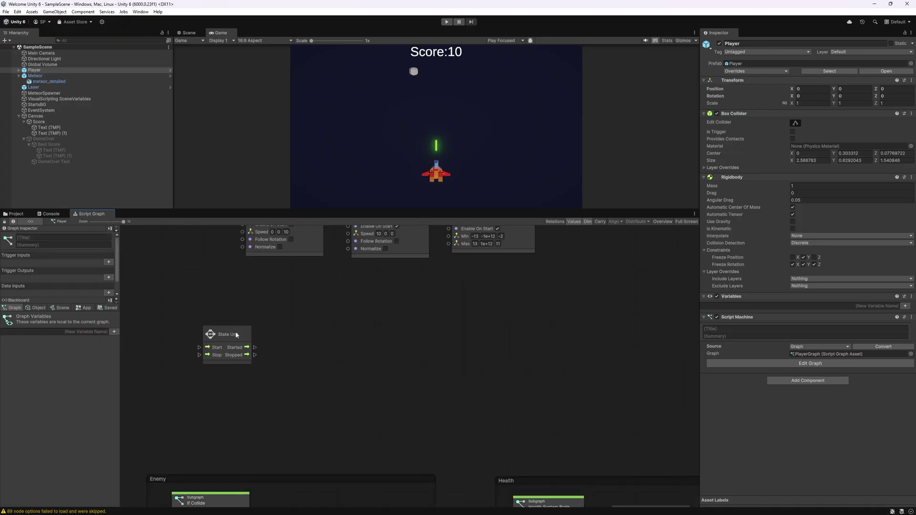
Step: Add an On Start event that feeds the player's State Unit
left_click_drag(235, 333, 419, 322)
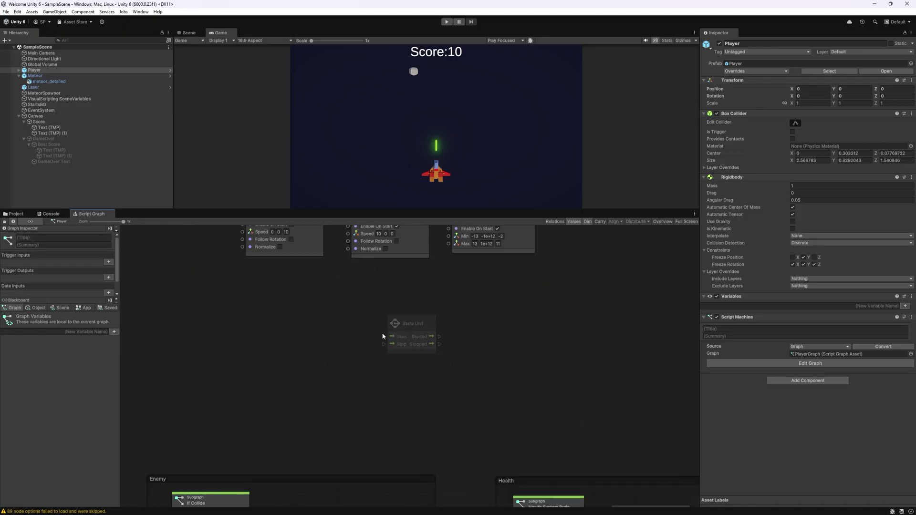
key("ctrl+p")
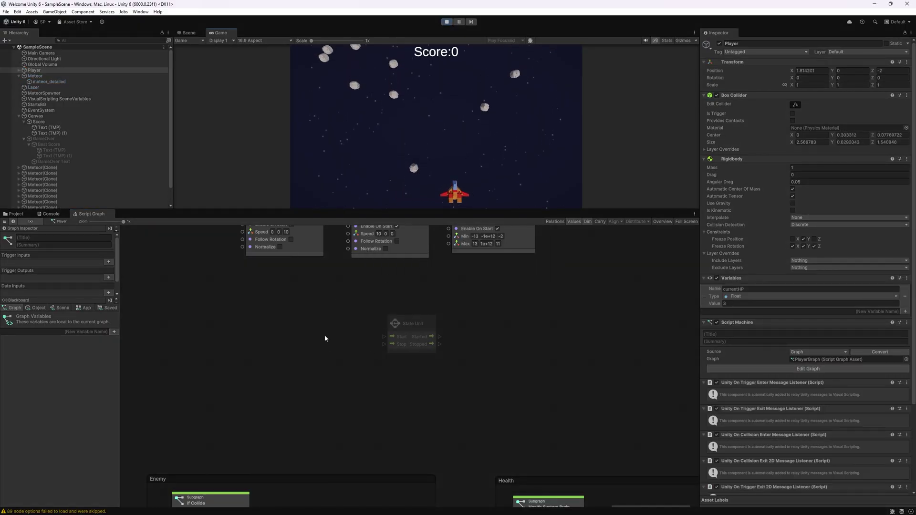
right_click(308, 323)
left_click(278, 296)
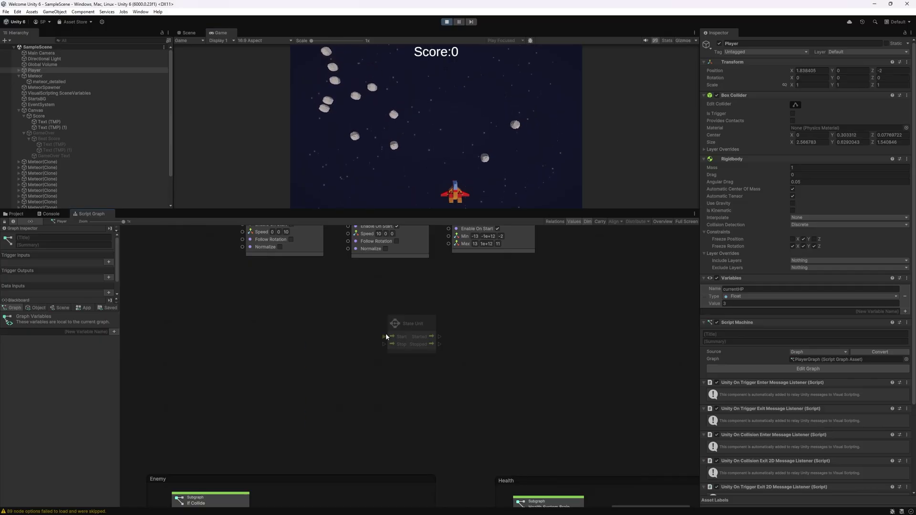
right_click(327, 331)
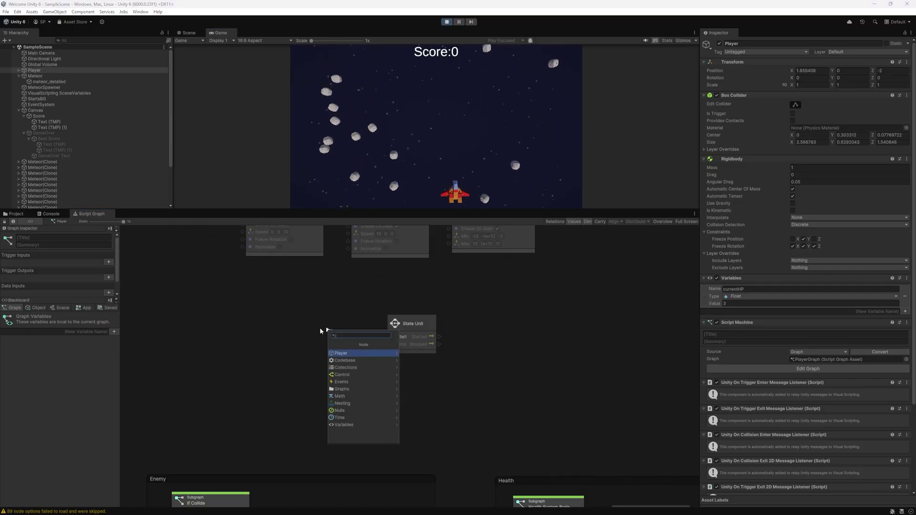
type("on sta")
key("Return")
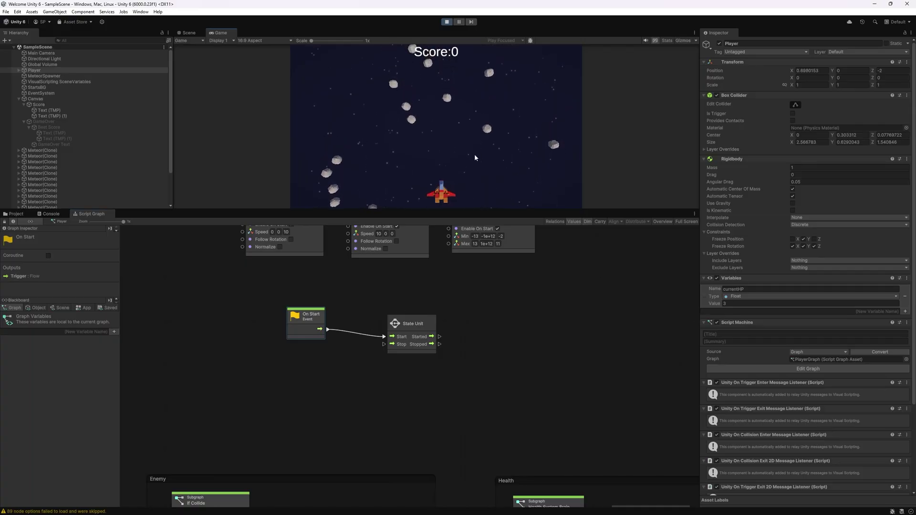
Step: Play-test the game, steering the ship left and right while shooting meteors
key("Left")
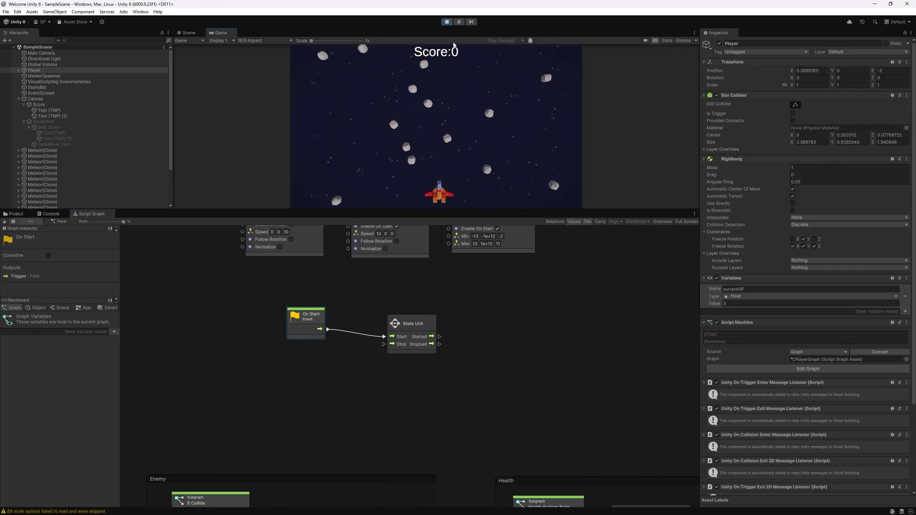
key("ctrl+p")
key("ctrl+p")
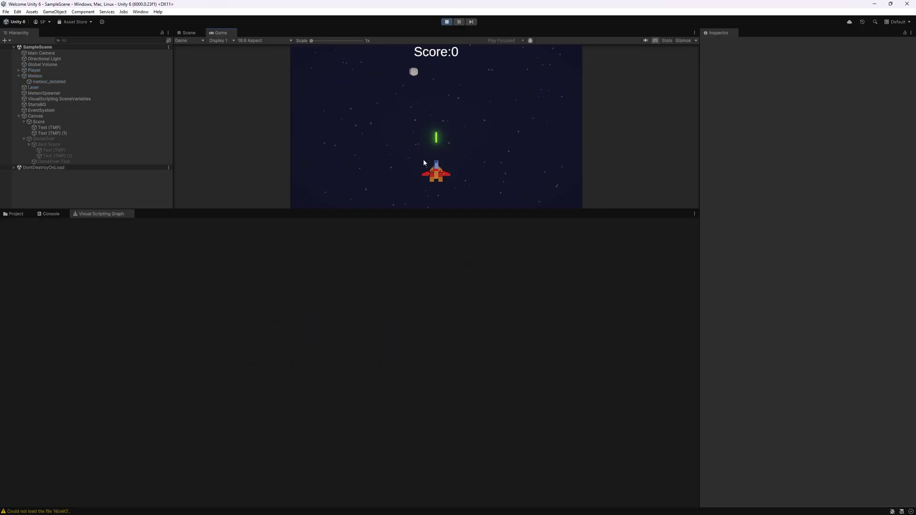
key("space")
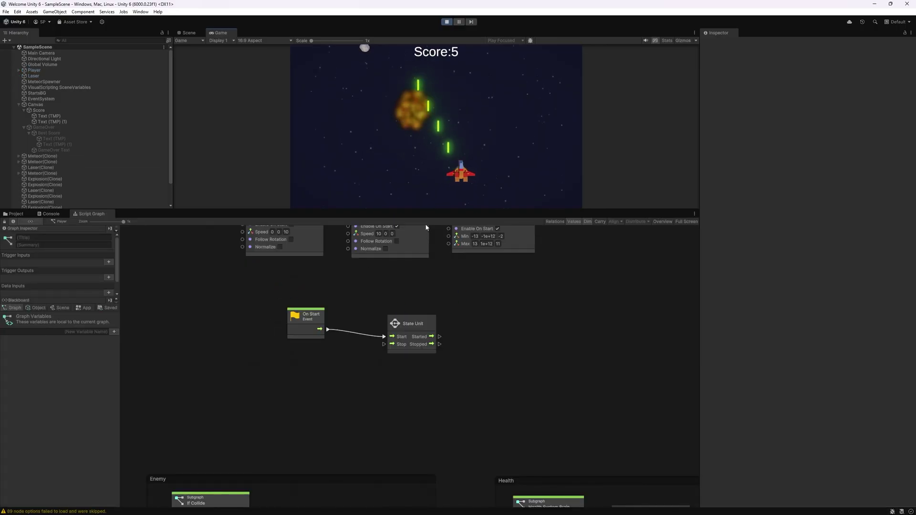
key("Left")
key("Right")
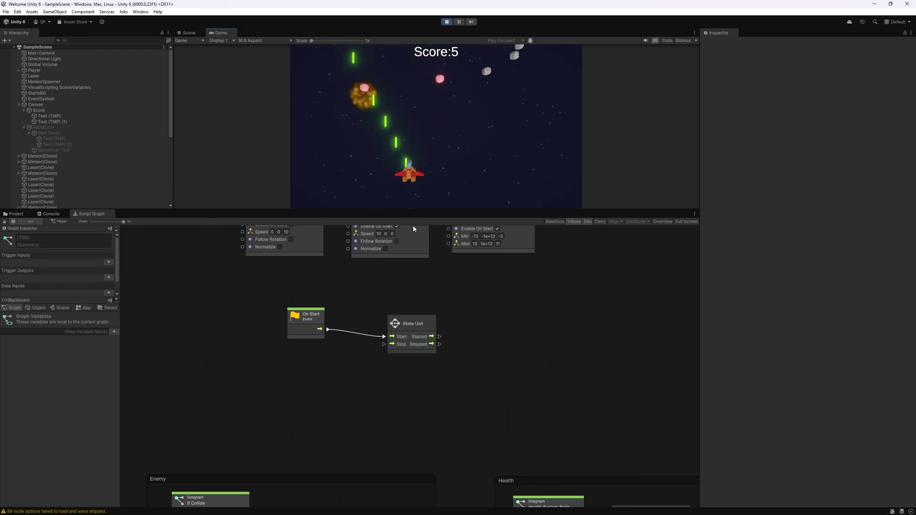
key("Left")
key("space")
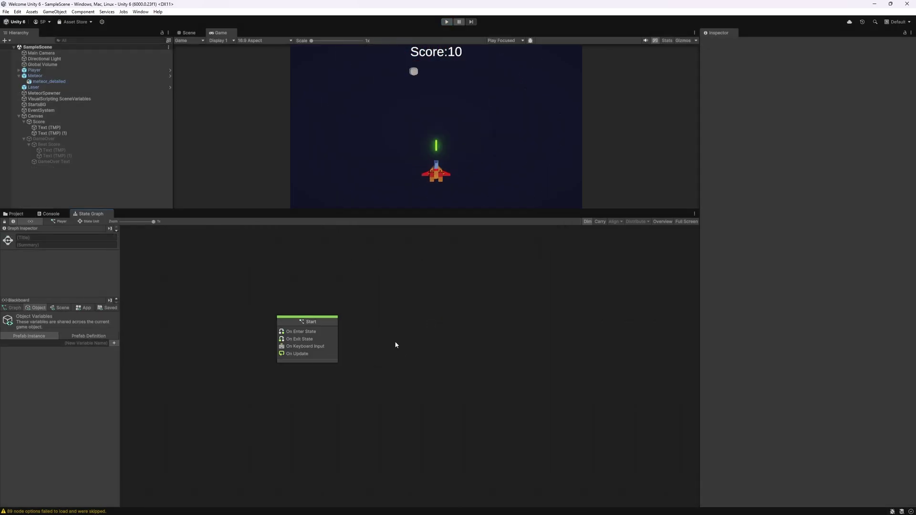
Step: Create a new Script State beside the Start state in the state graph
left_click_drag(329, 342, 317, 317)
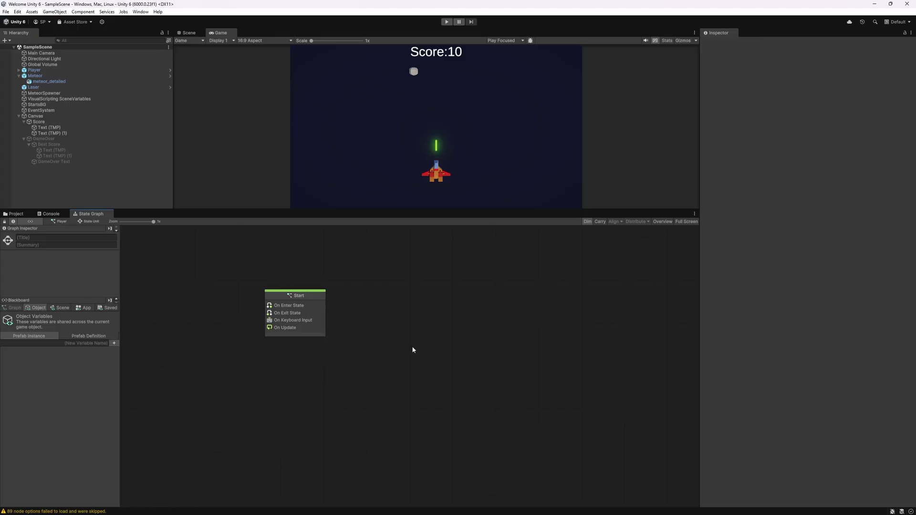
left_click(328, 313)
left_click(341, 286)
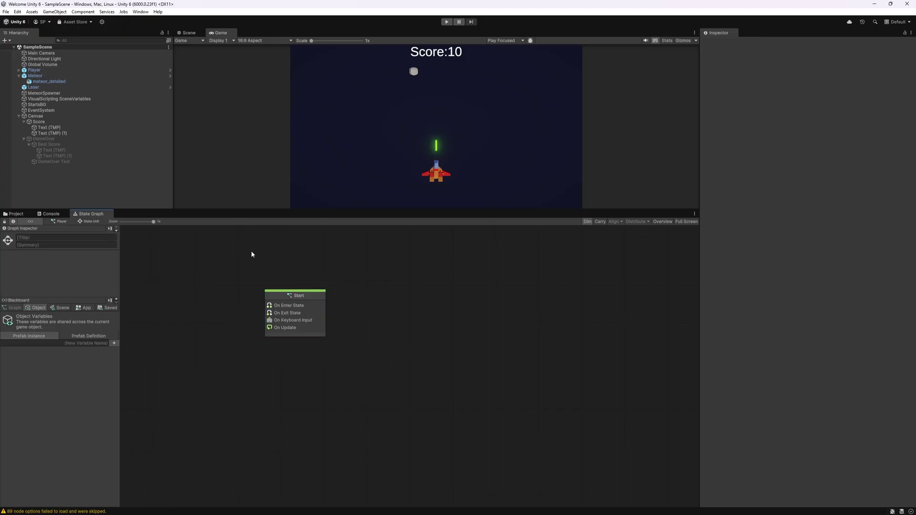
right_click(404, 299)
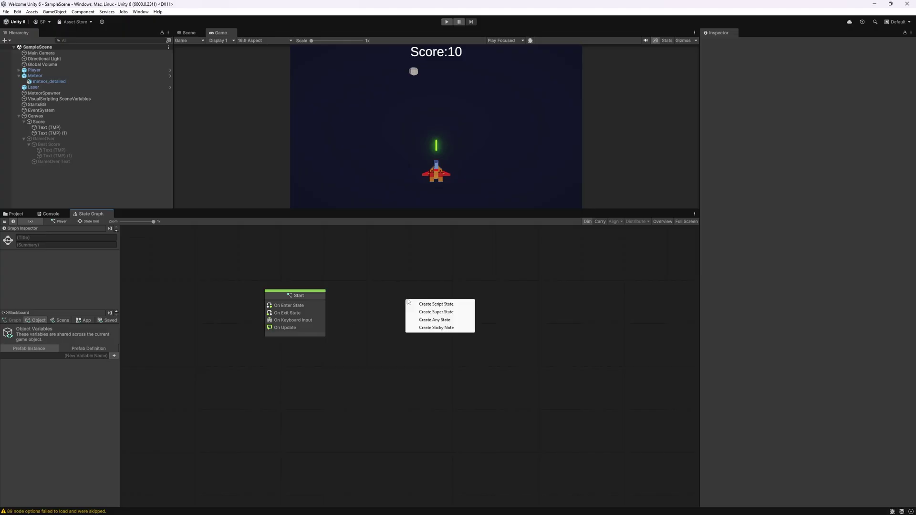
left_click(435, 304)
double_click(432, 320)
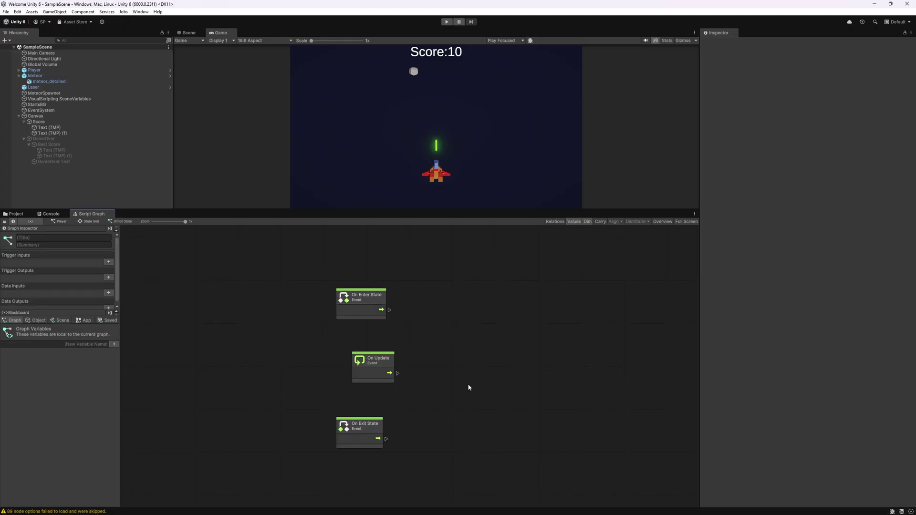
Step: Copy the keyboard input, Cooldown and Spawn nodes from the Start state's graph
double_click(317, 306)
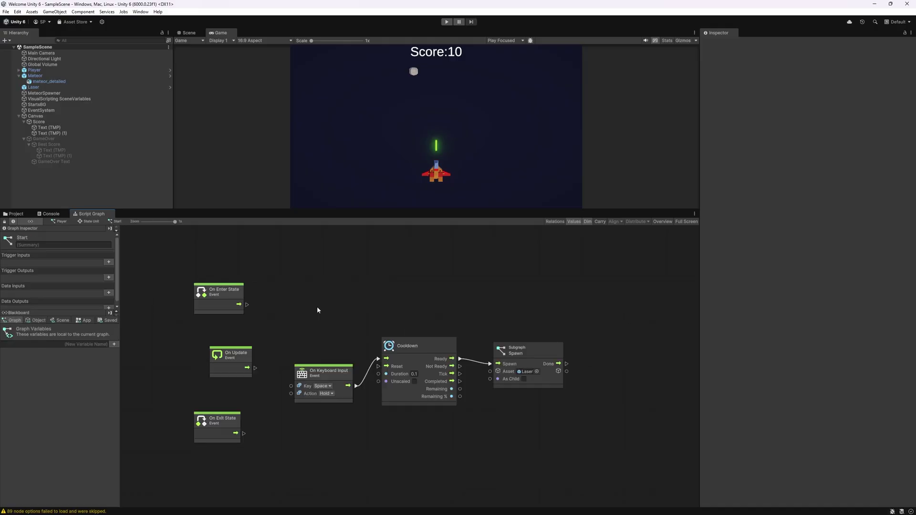
left_click_drag(285, 286, 625, 434)
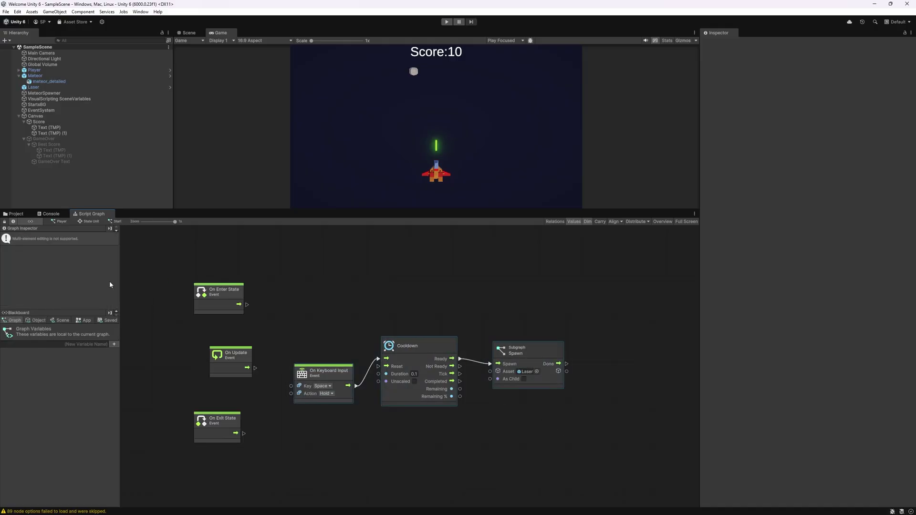
left_click(90, 220)
Step: Paste the keyboard input, Cooldown and Spawn nodes into the new state's graph
double_click(454, 308)
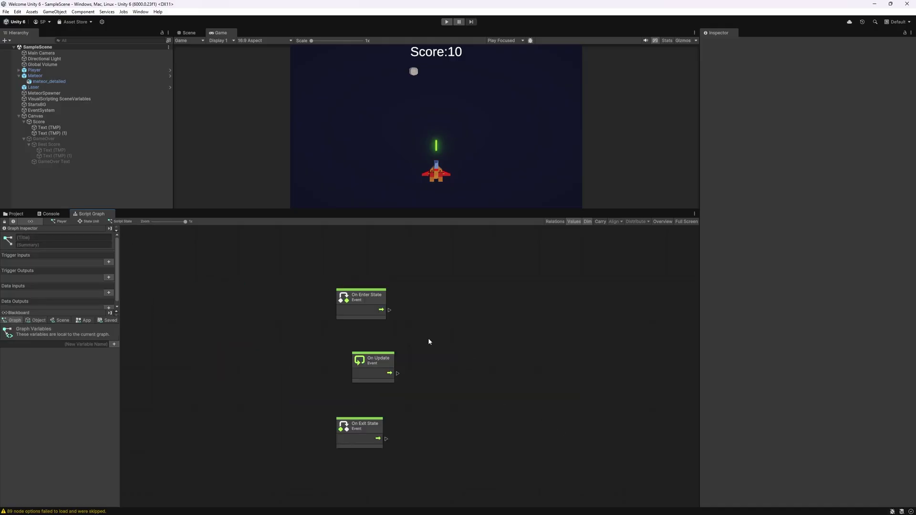
middle_click_drag(512, 370, 355, 340)
key("ctrl+v")
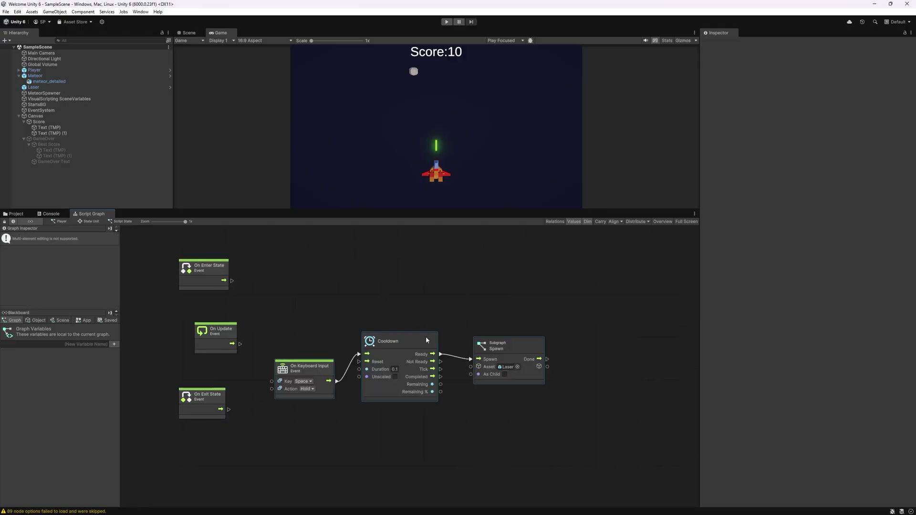
left_click(386, 331)
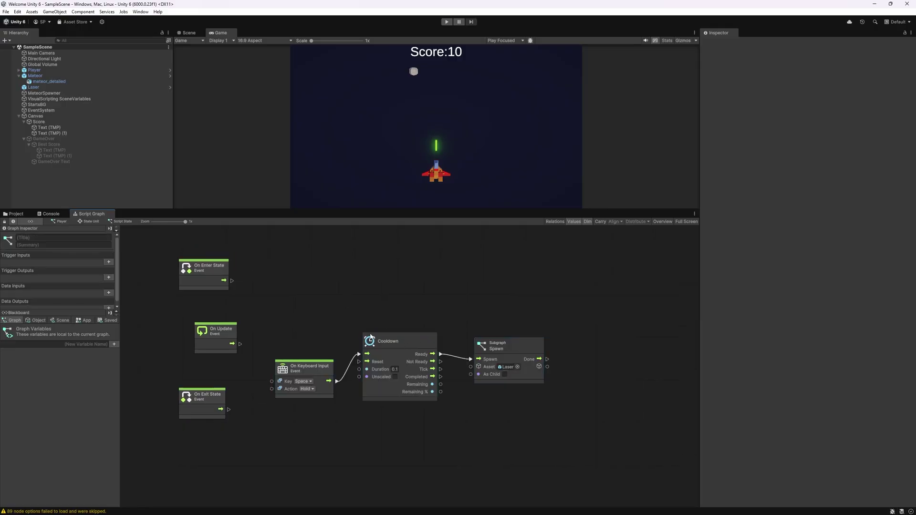
Step: Feed the spawned laser into a Transform Translate node with X offset 0.2
left_click_drag(526, 348, 531, 337)
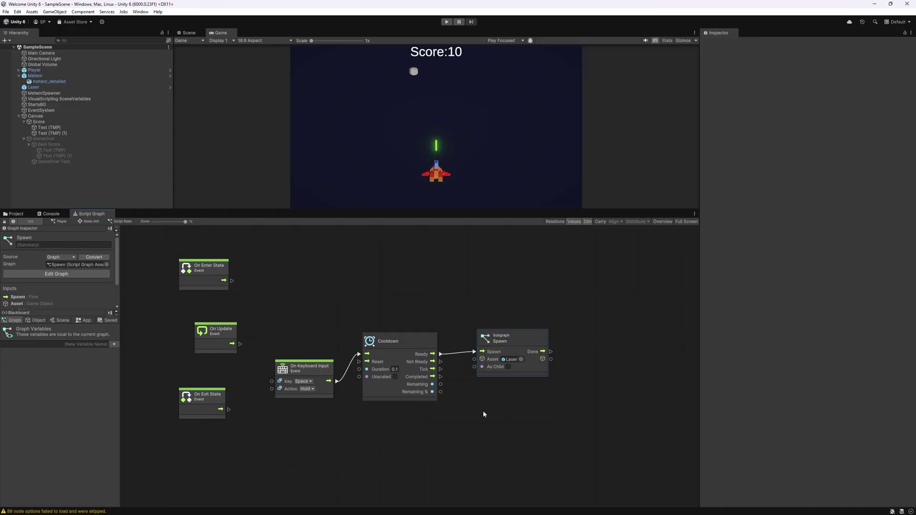
mouse_move(530, 342)
left_mouse_down()
mouse_move(526, 321)
mouse_move(588, 316)
left_mouse_up()
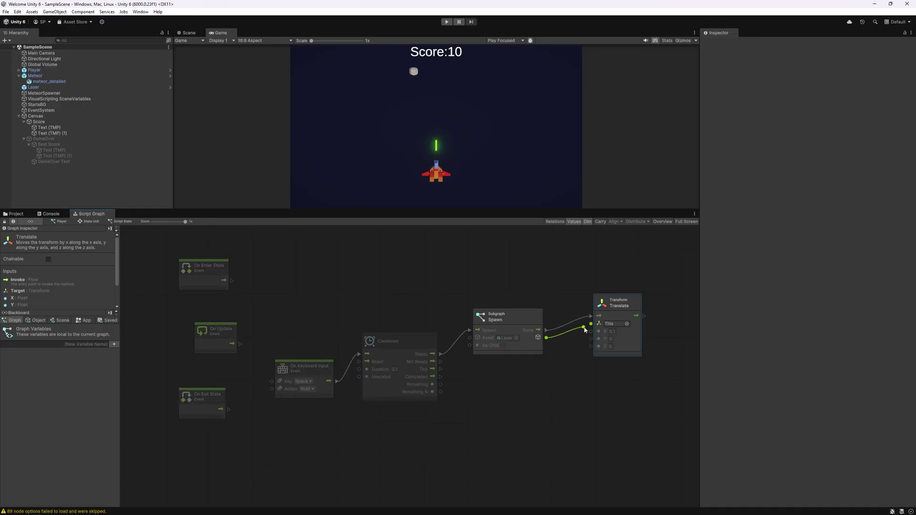
left_click_drag(546, 338, 593, 331)
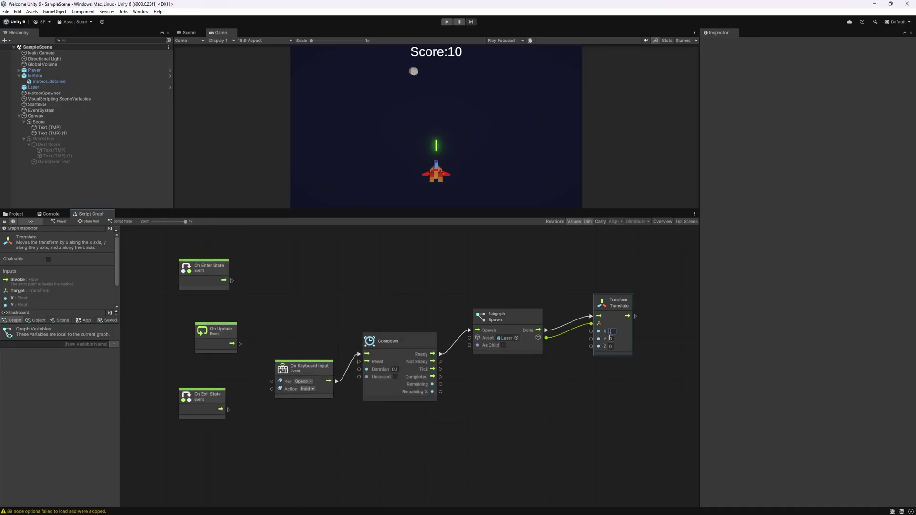
left_click(610, 330)
type("1")
left_click(579, 413)
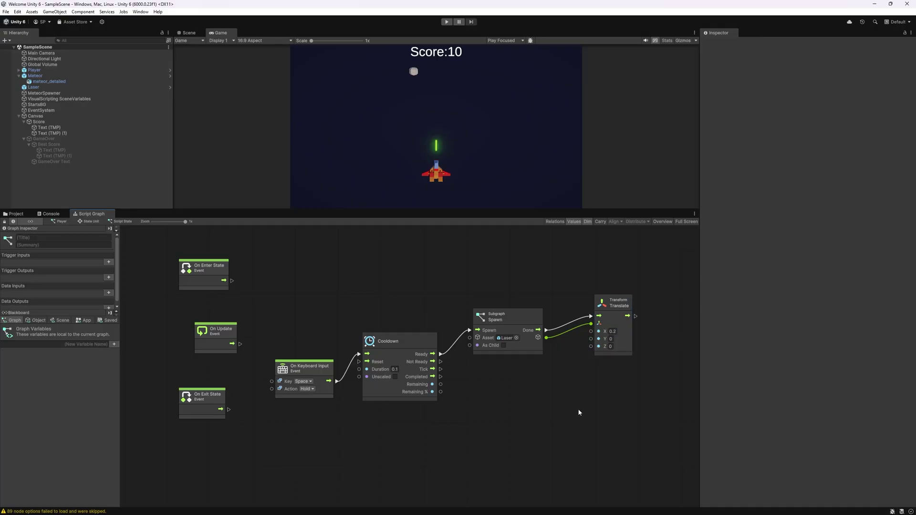
middle_click_drag(578, 426, 517, 423)
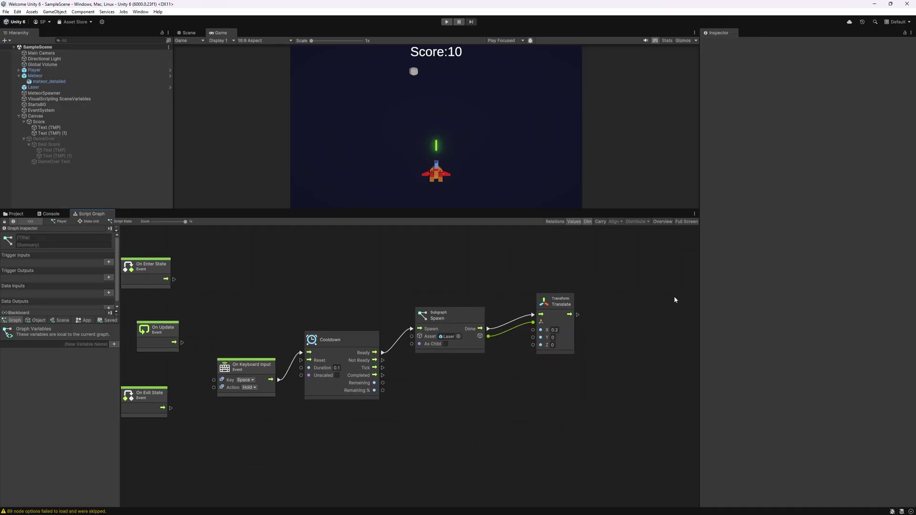
Step: Duplicate the Spawn and Translate pair, chain it after the first, and set X to -0.2
left_click_drag(452, 286, 625, 391)
key("ctrl+d")
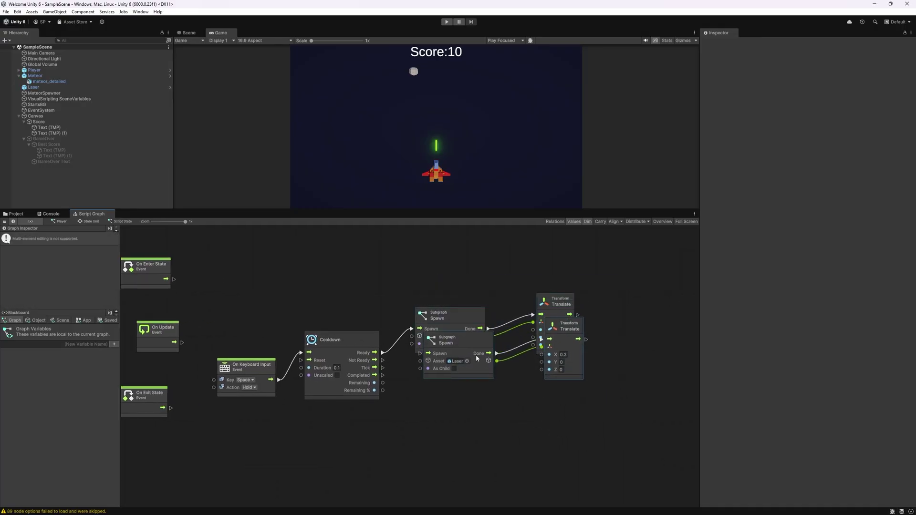
left_click_drag(465, 353, 473, 407)
left_click(587, 333)
left_click_drag(578, 314, 418, 410)
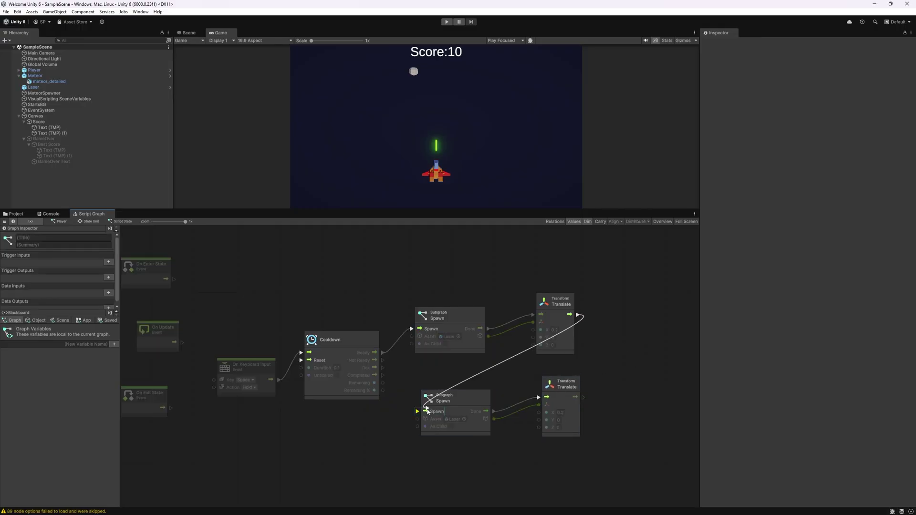
left_click(563, 413)
type("-0.2")
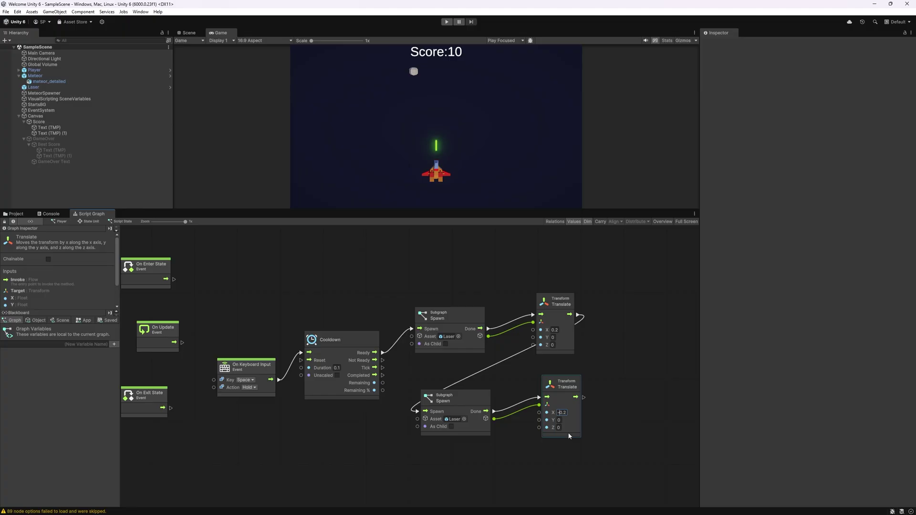
left_click(613, 385)
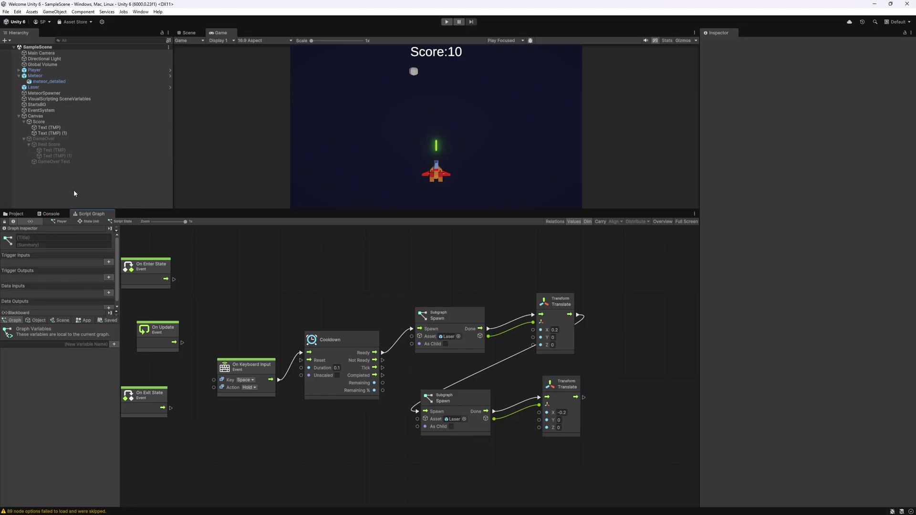
Step: Title the new script state 2X and the start state 1X in the Graph Inspector
left_click(89, 221)
left_click_drag(447, 306, 445, 306)
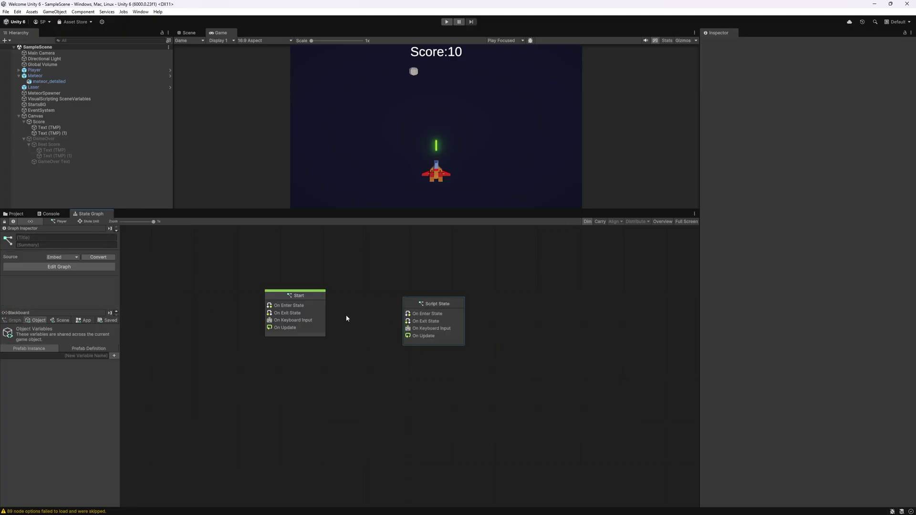
left_click(33, 238)
type("2X")
left_click(311, 300)
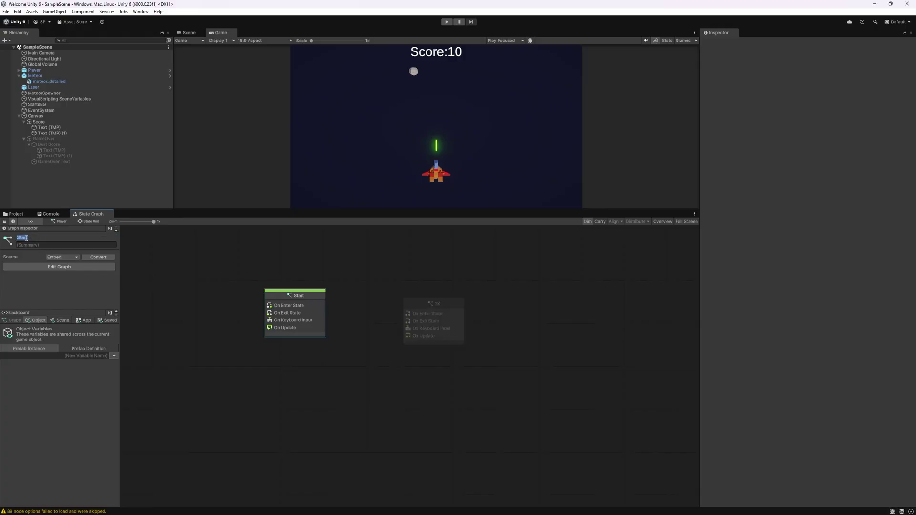
type("1")
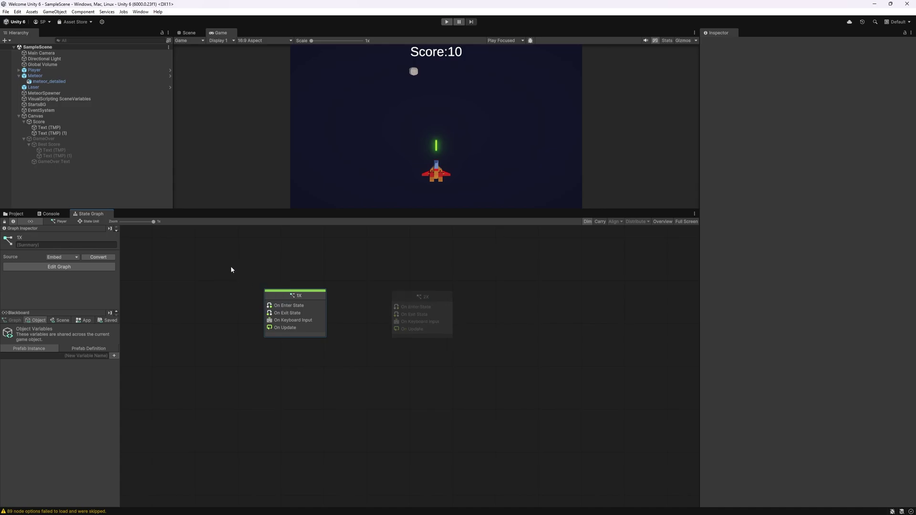
type("X")
left_click_drag(230, 265, 337, 347)
left_click_drag(236, 261, 265, 276)
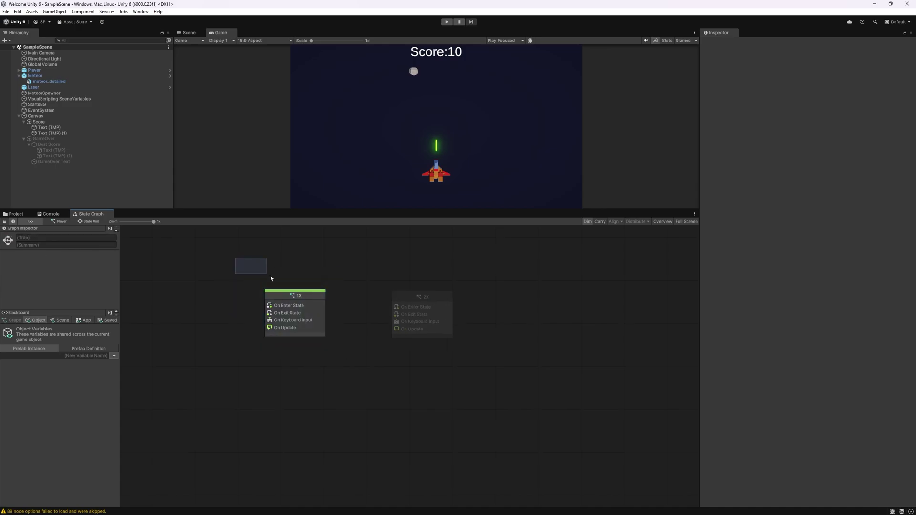
left_click_drag(361, 260, 442, 347)
left_click(376, 344)
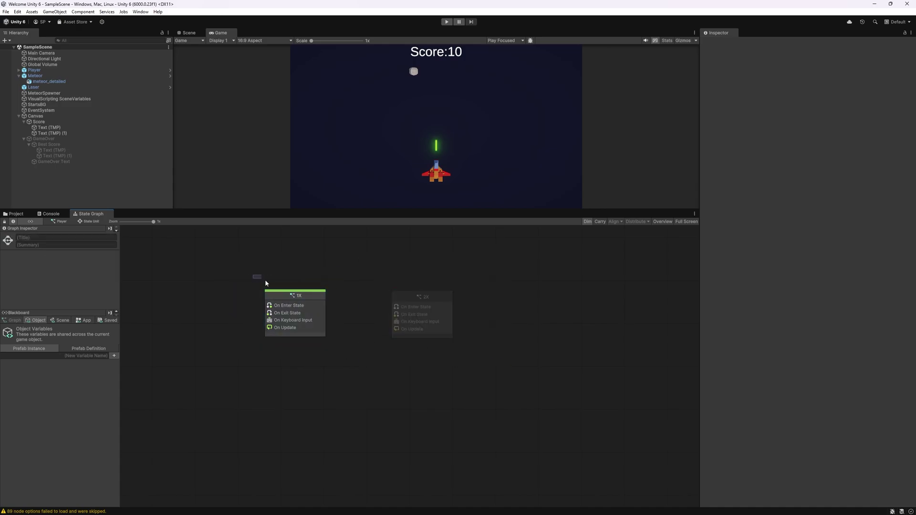
left_click_drag(254, 276, 335, 298)
left_click(242, 265)
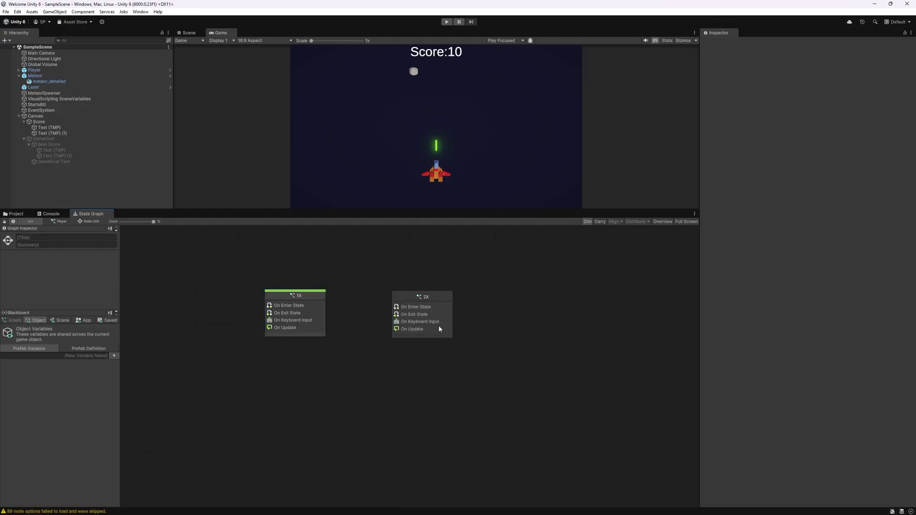
left_click(434, 296)
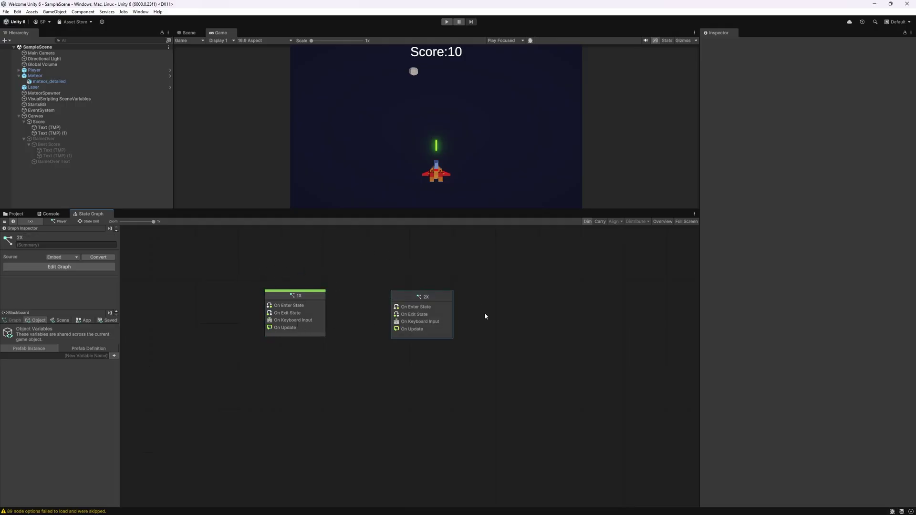
Step: Make 2X the starting state, removing start status from 1X
right_click(440, 313)
left_click(438, 310)
right_click(439, 318)
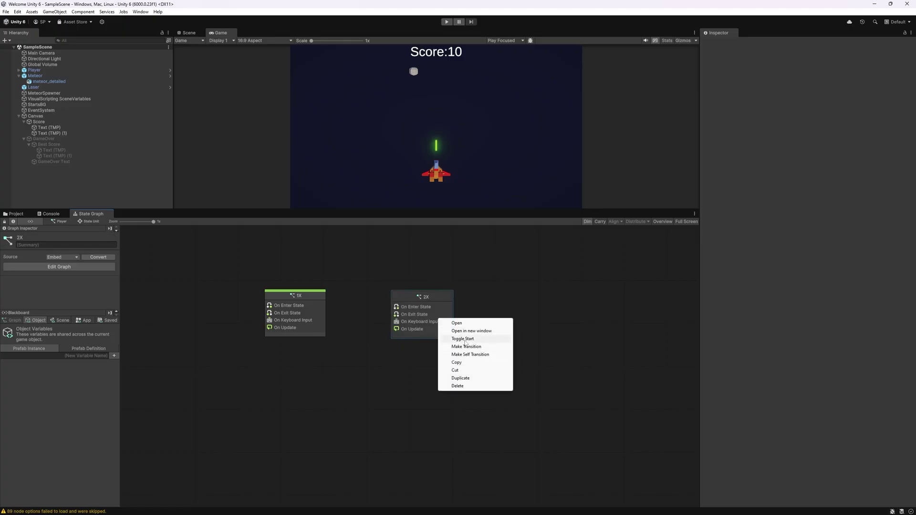
left_click(466, 339)
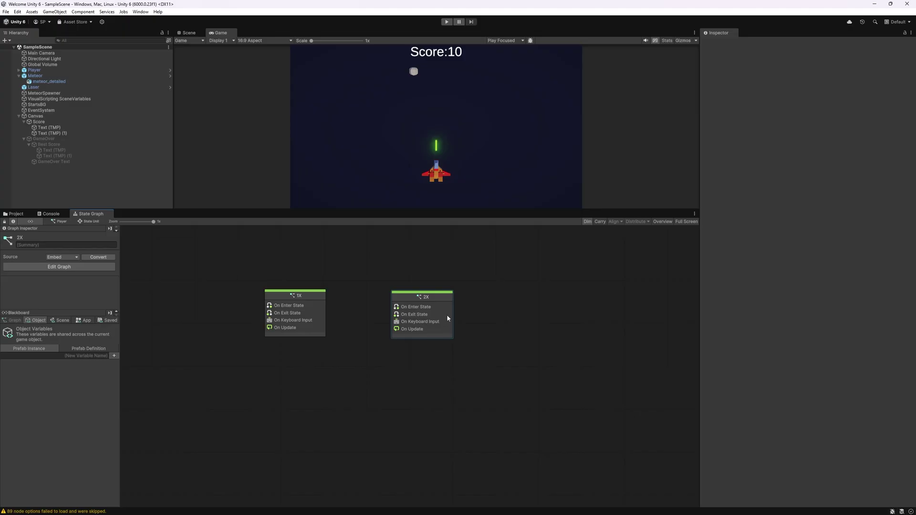
right_click(444, 314)
left_click(469, 335)
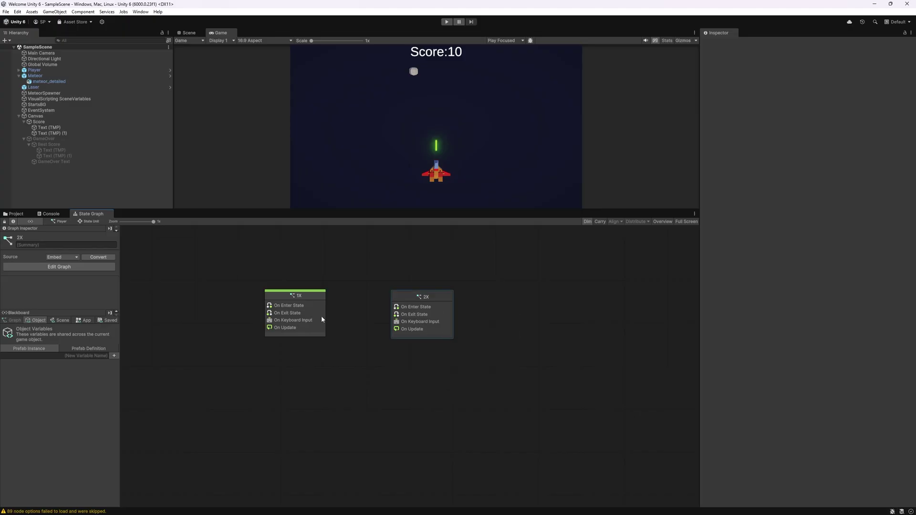
right_click(321, 315)
left_click(343, 336)
right_click(444, 315)
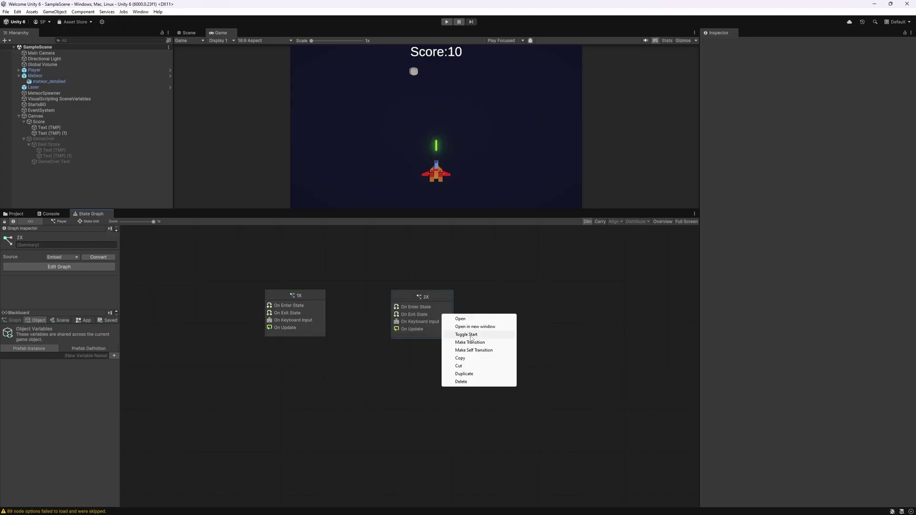
left_click(465, 329)
left_click(423, 296)
left_click(443, 276)
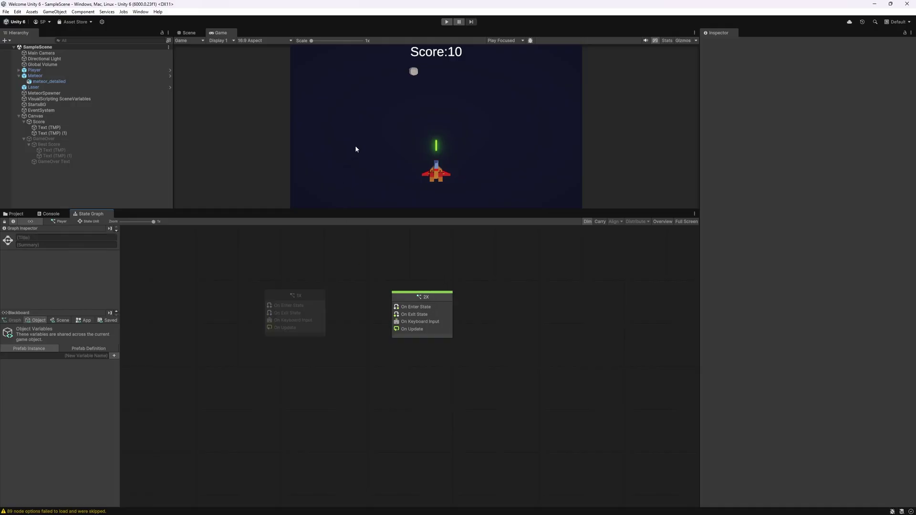
Step: Play-test the game, moving the ship as the 2X state fires double lasers
left_click(446, 22)
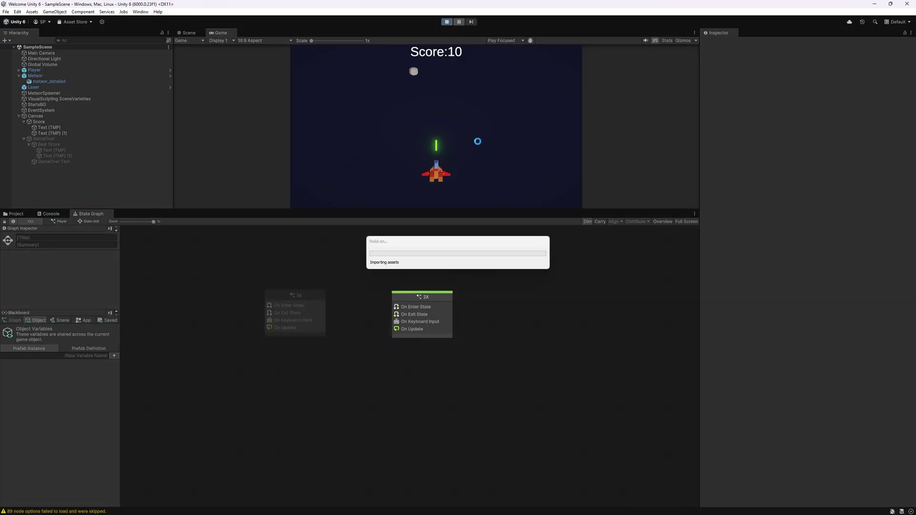
key("Left")
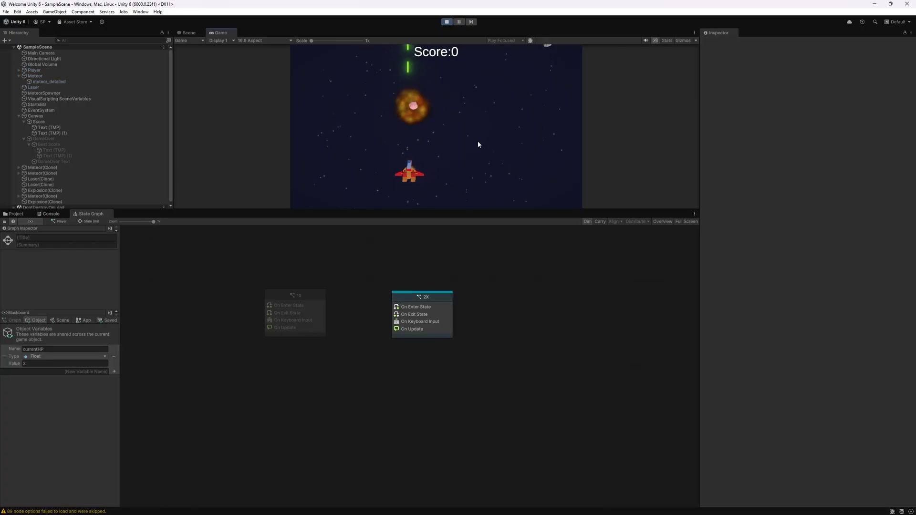
key("Right")
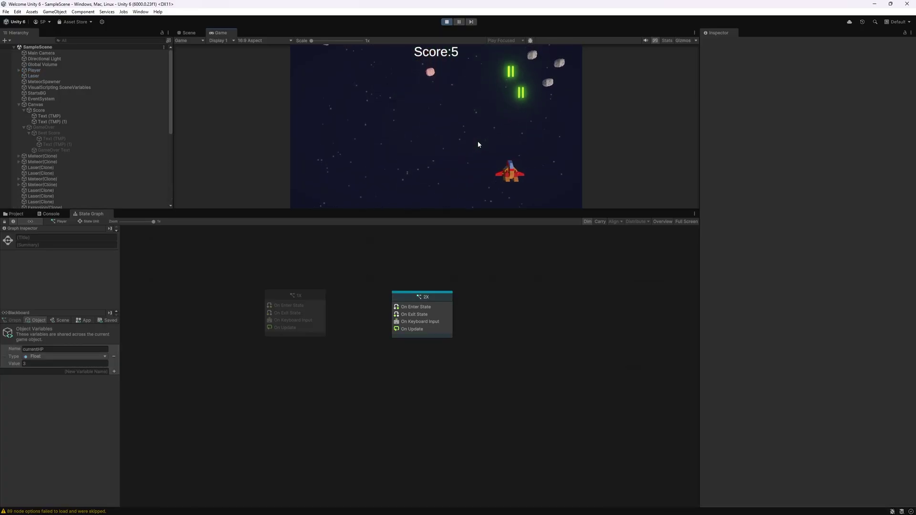
key("ctrl+p")
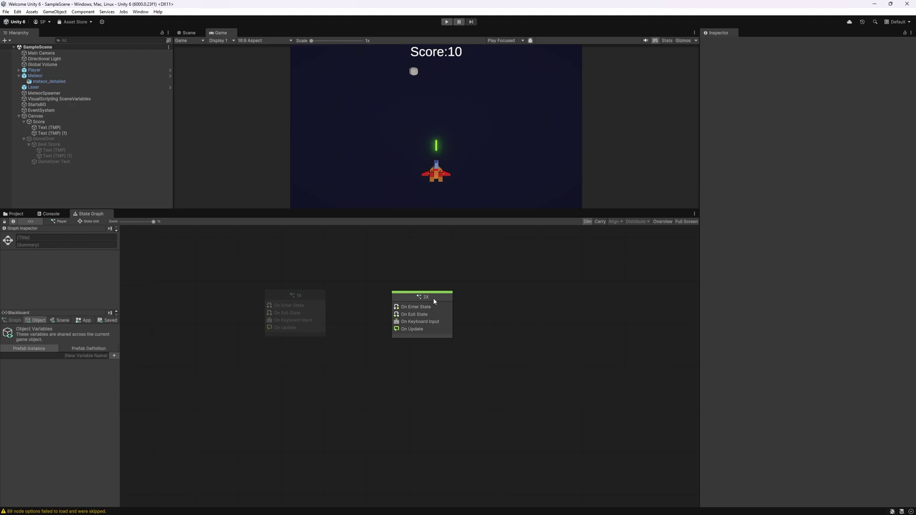
Step: Duplicate the 2X state
left_click(434, 297)
right_click(434, 298)
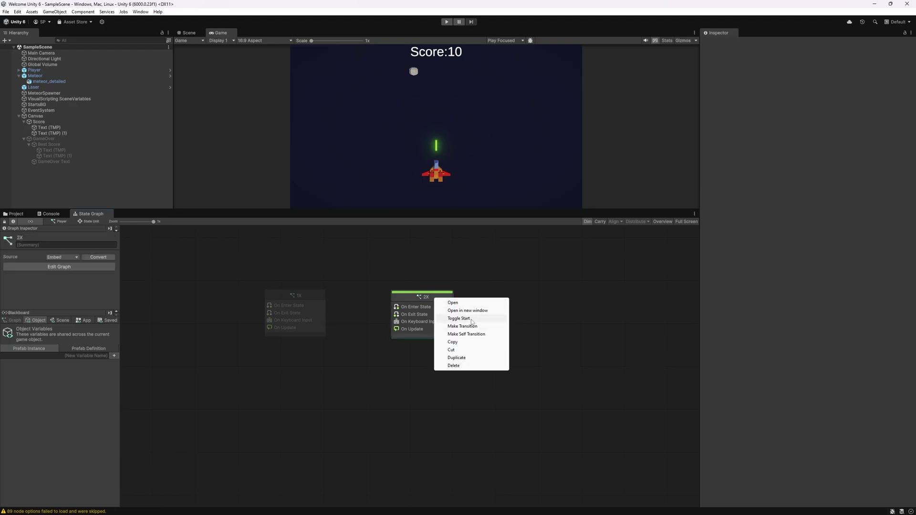
left_click(458, 357)
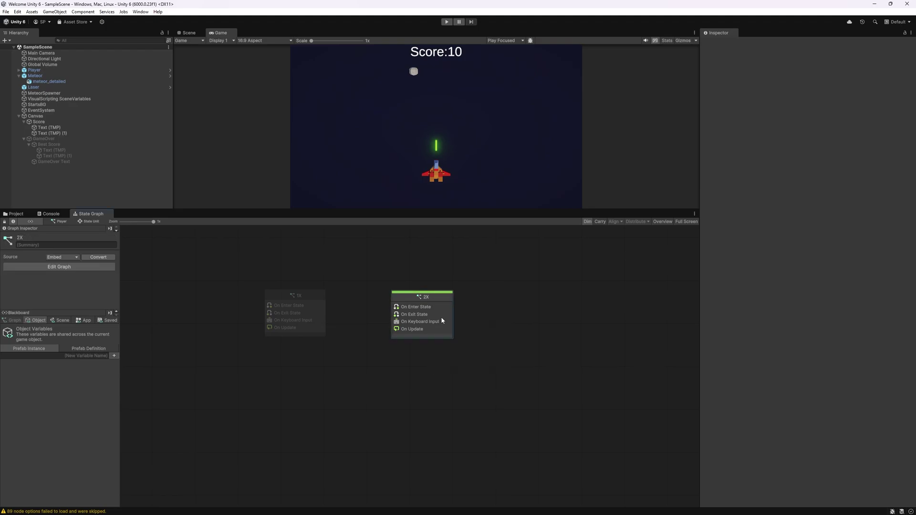
Step: Place the duplicated state right of 2X and retitle it 3X
left_click_drag(452, 321, 555, 330)
right_click(438, 308)
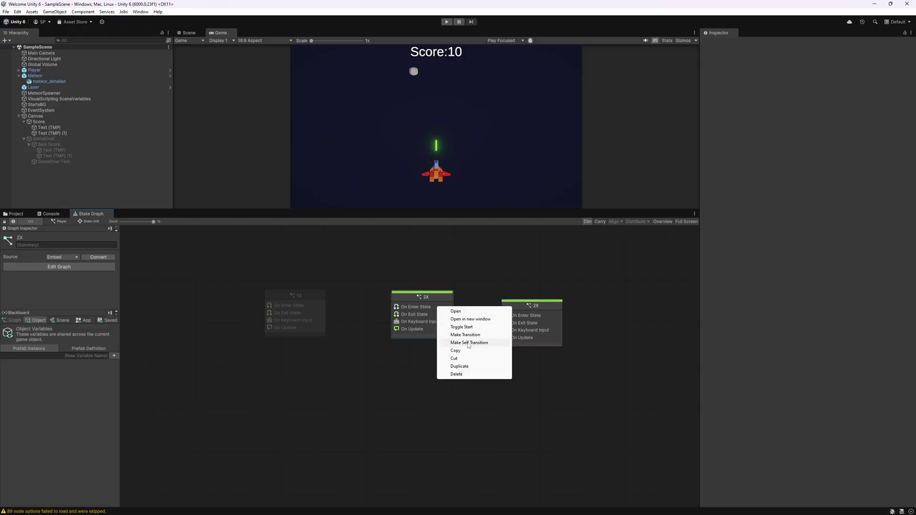
left_click(465, 335)
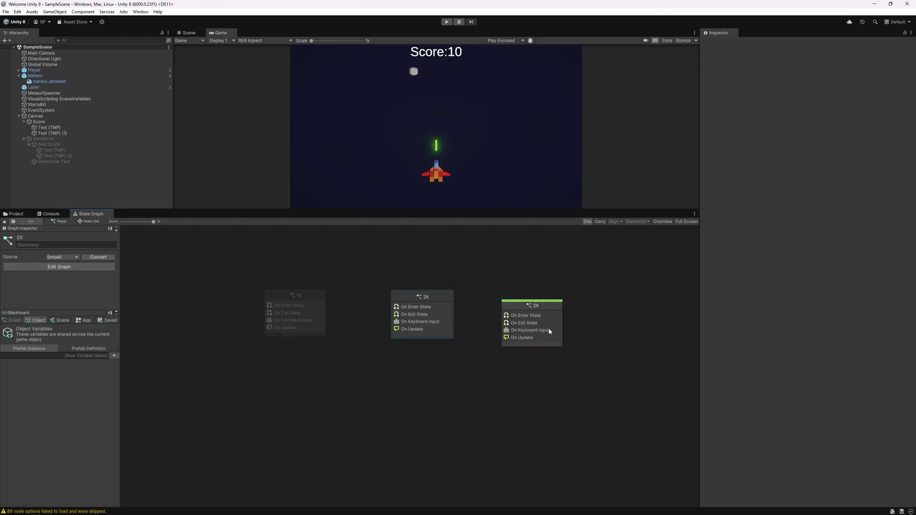
left_click_drag(547, 309, 550, 300)
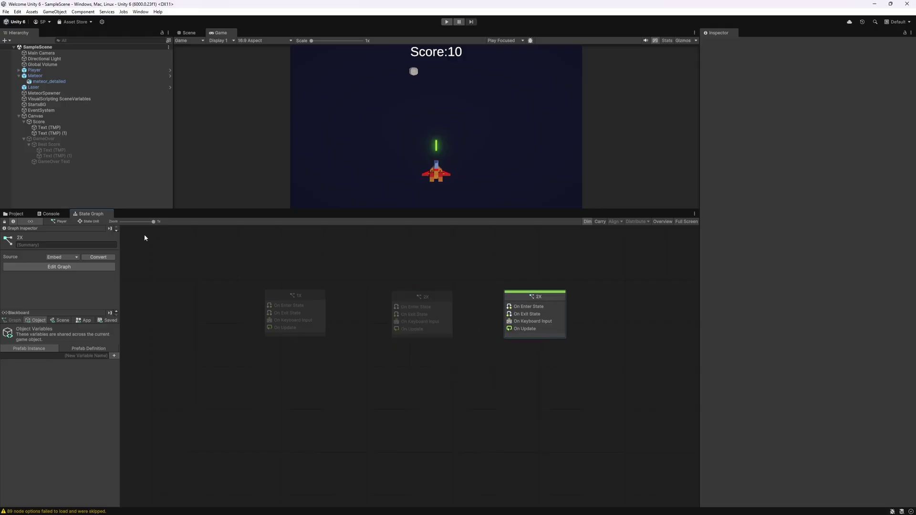
left_click(29, 238)
key("BackSpace")
key("BackSpace")
type("3X")
left_click(228, 355)
Step: Set the 3X graph's Translate X offsets to 0.3 and -0.3
double_click(543, 322)
double_click(555, 329)
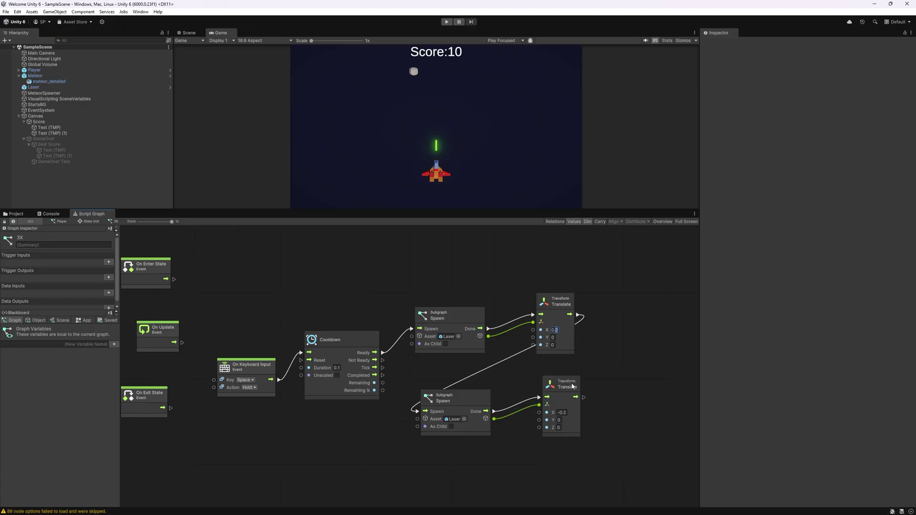
double_click(563, 412)
type("-0.3")
key("Return")
Step: Duplicate the lower Spawn node and chain the lower Translate into the copy
left_click_drag(568, 383, 576, 399)
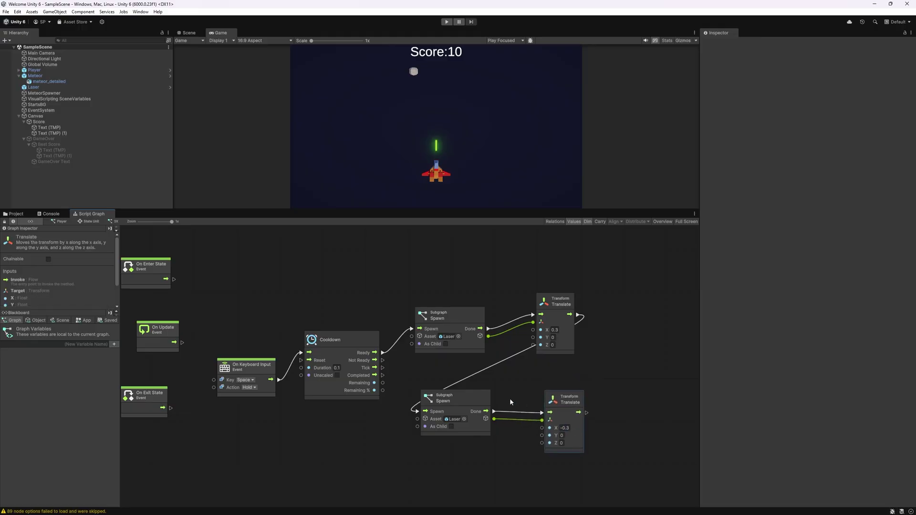
left_click(485, 408)
key("ctrl+d")
left_click_drag(458, 397, 641, 405)
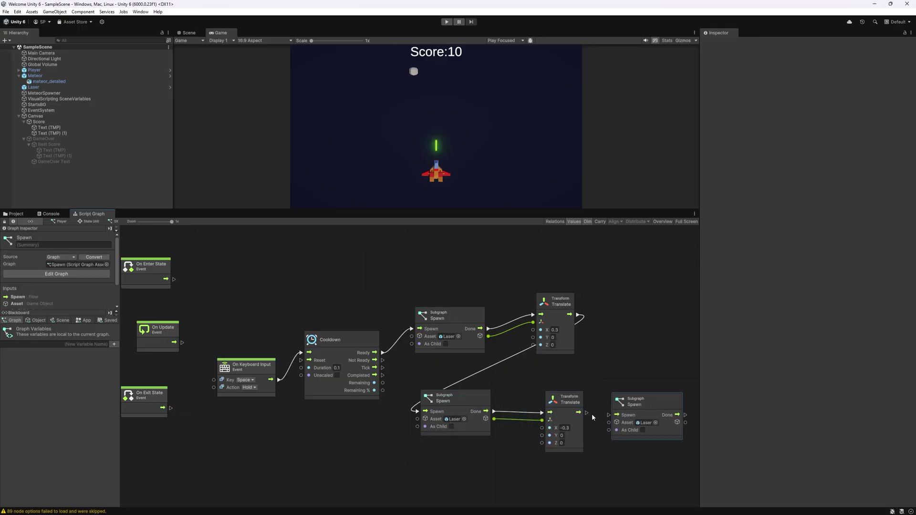
left_click_drag(579, 413, 642, 420)
left_click(648, 345)
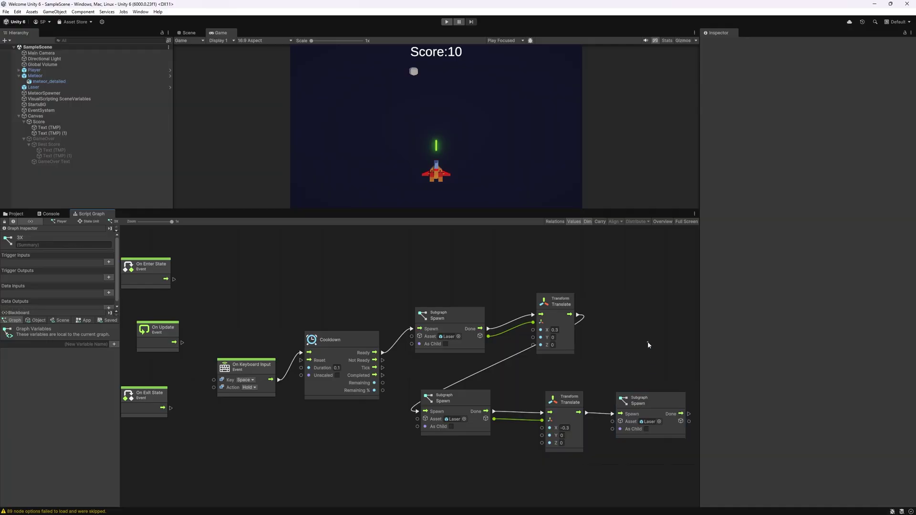
Step: Play the game in 3X, moving the ship and firing laser spreads at meteors
left_click(446, 22)
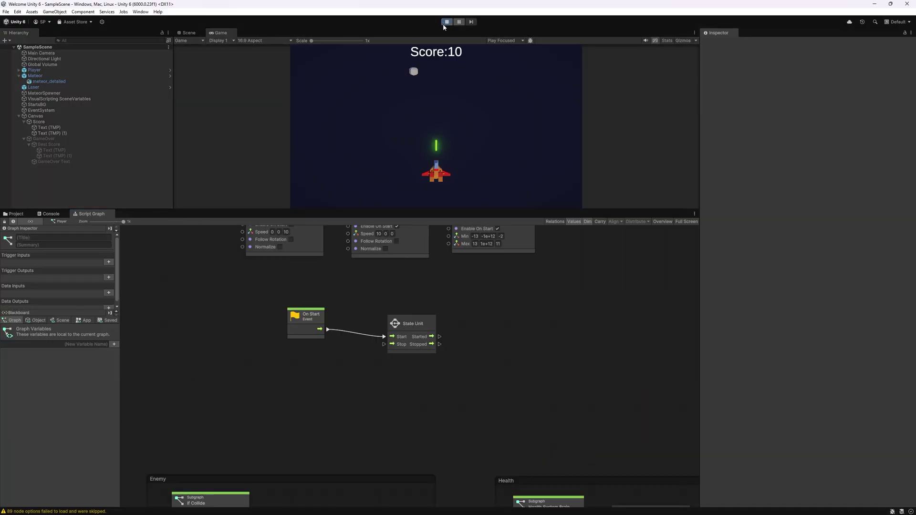
key("space")
key("space")
key("space")
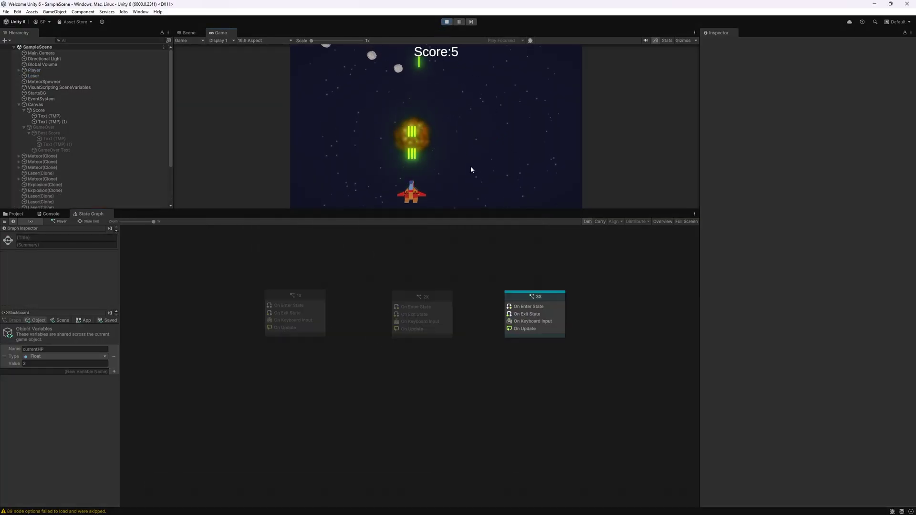
key("Left")
key("space")
key("space")
key("Right")
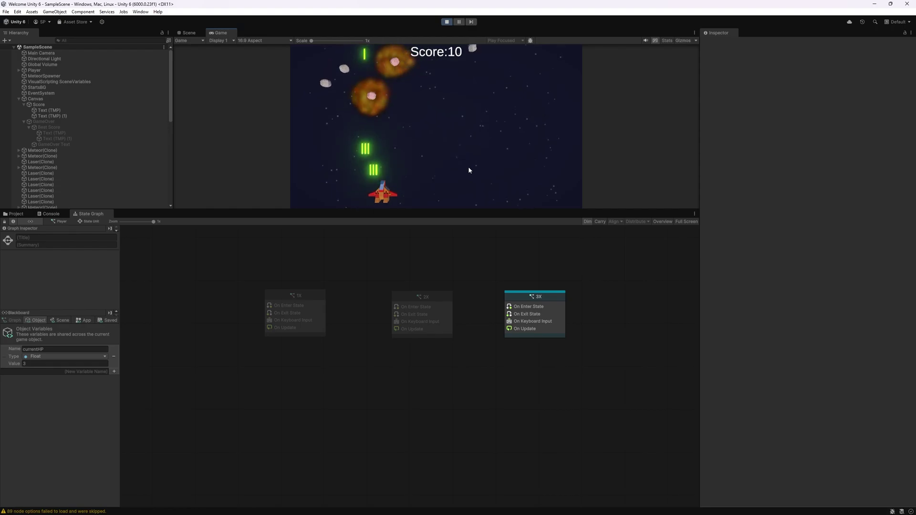
key("space")
key("space")
key("Right")
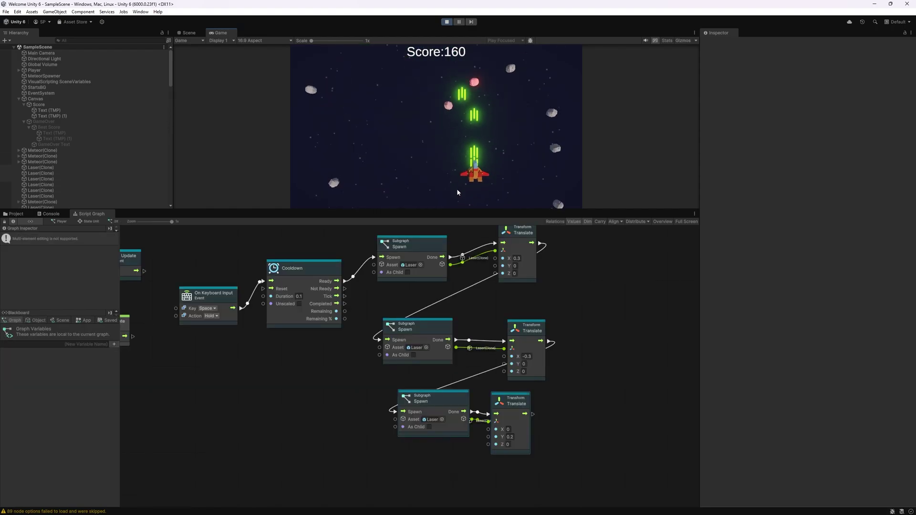
key("space")
key("space")
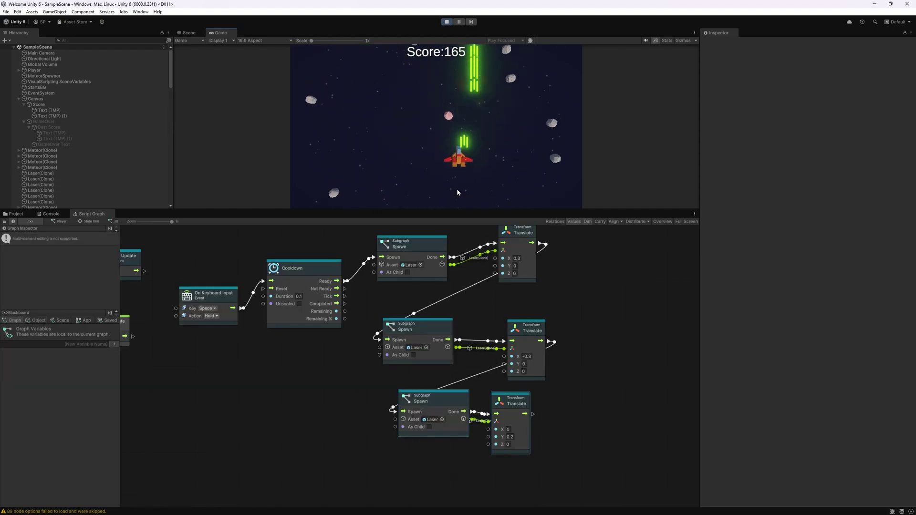
key("space")
key("space")
key("space")
key("space")
key("space")
key("space")
key("Left")
key("space")
key("space")
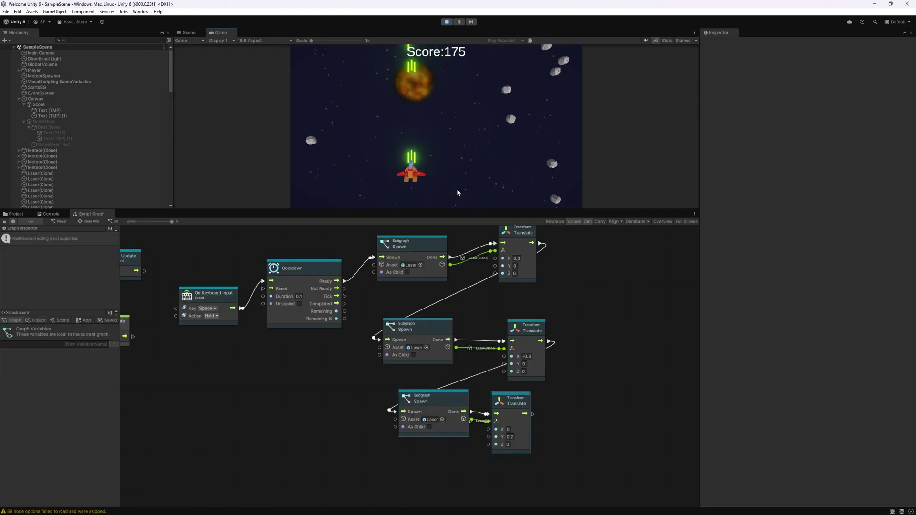
key("Right")
key("space")
key("space")
key("space")
key("space")
key("space")
key("space")
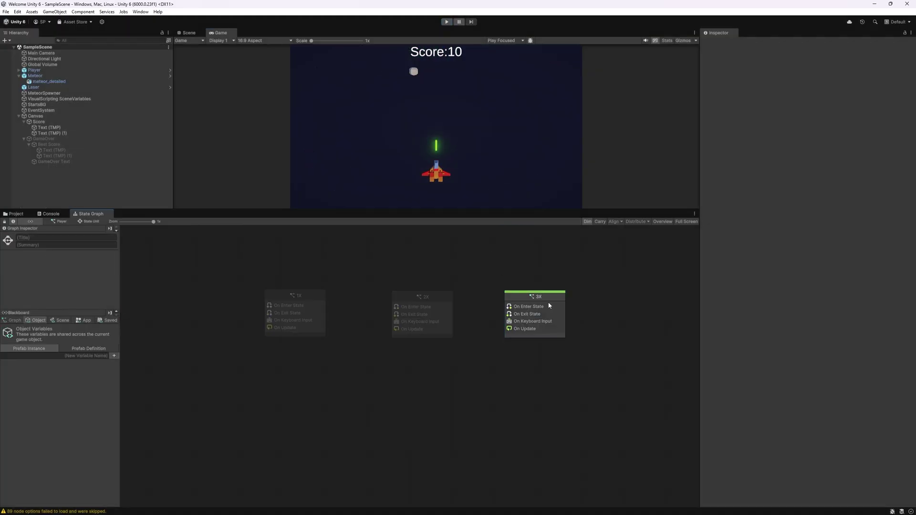
Step: Make 1X the starting state again
right_click(549, 305)
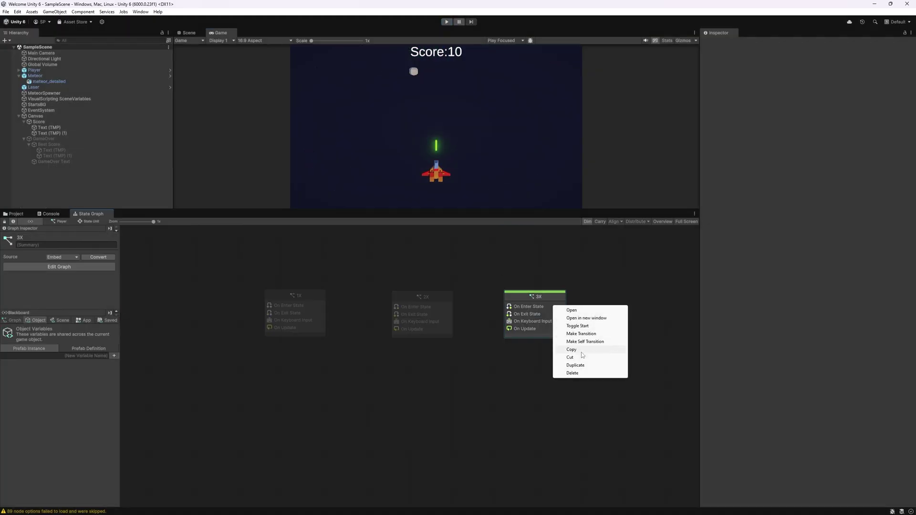
key("Escape")
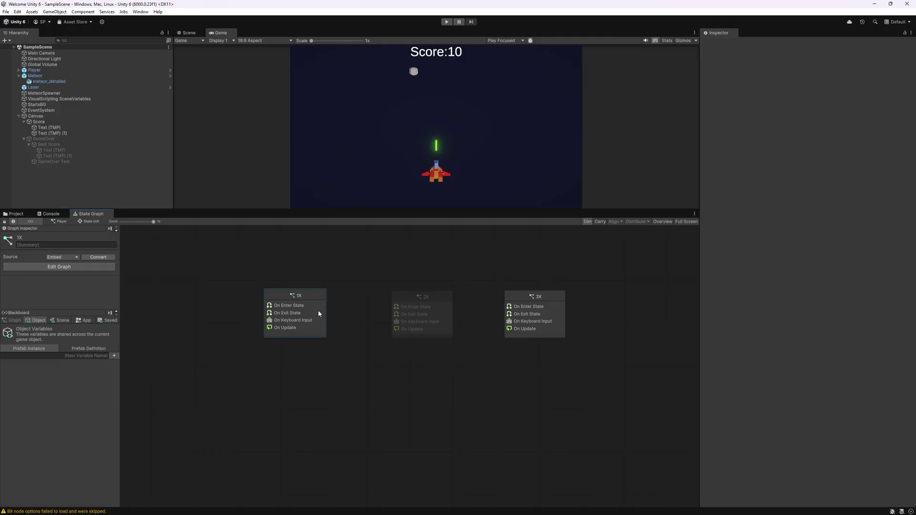
right_click(317, 310)
left_click(344, 331)
left_click(349, 386)
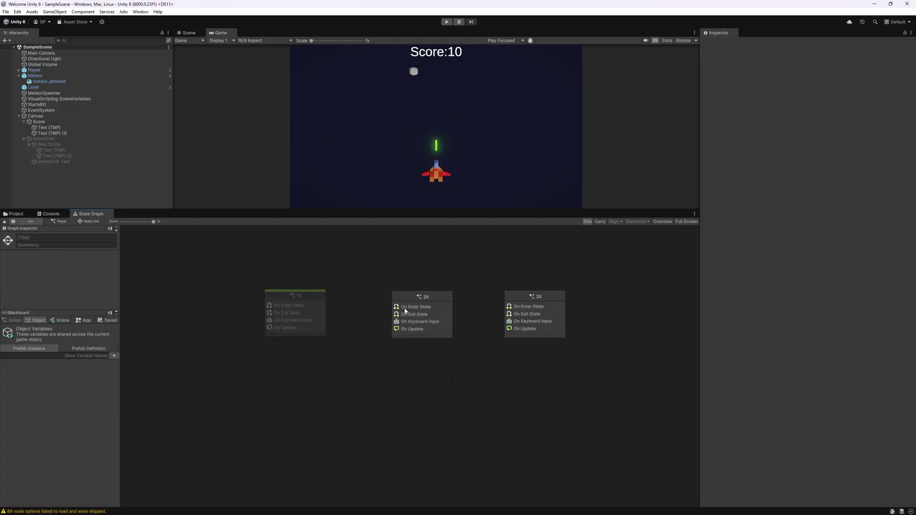
Step: Create a 1X-to-2X transition and begin a transition from 2X
right_click(316, 311)
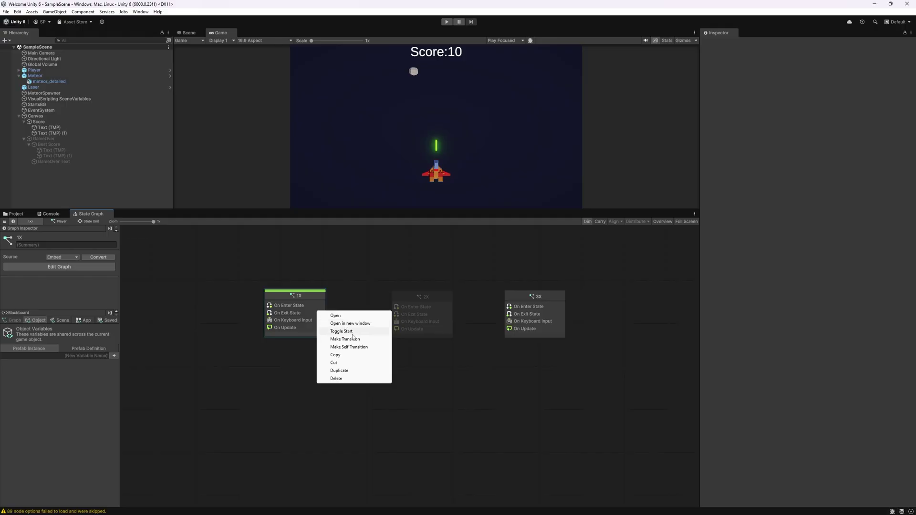
left_click(346, 338)
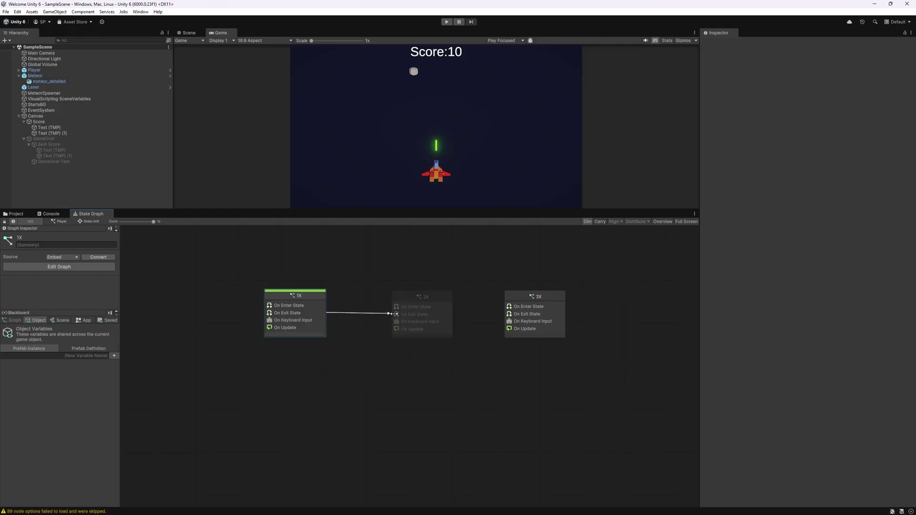
left_click(408, 314)
left_click(359, 314)
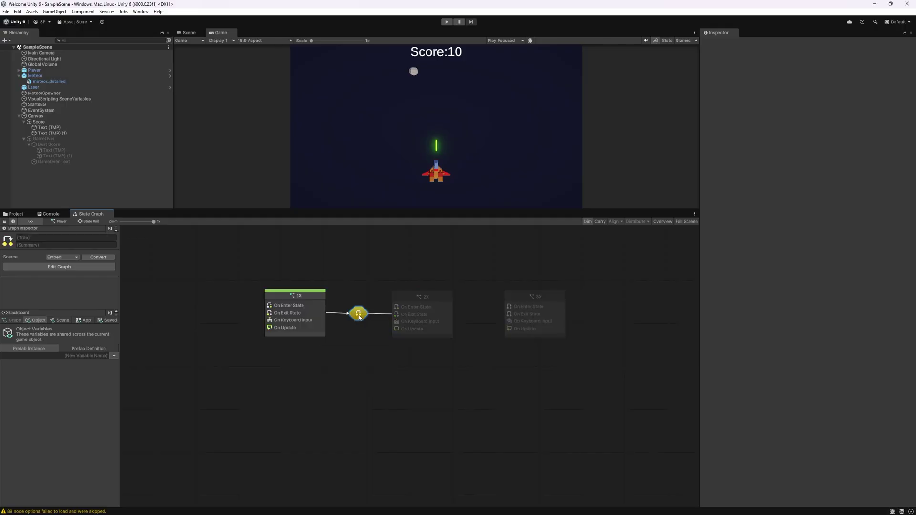
left_click(401, 314)
right_click(436, 317)
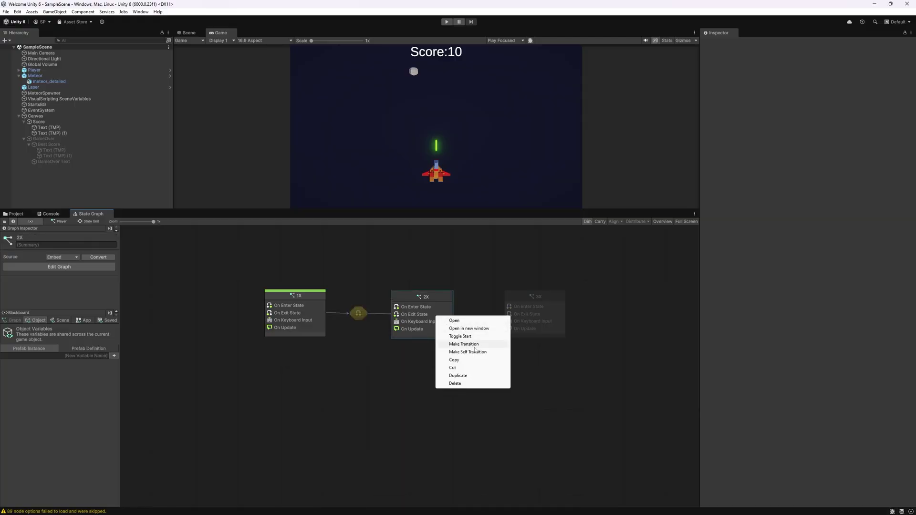
left_click(463, 344)
Step: Link 2X to 3X, then trigger the 1X→2X transition with an Upgrade custom event
left_click(534, 315)
double_click(478, 313)
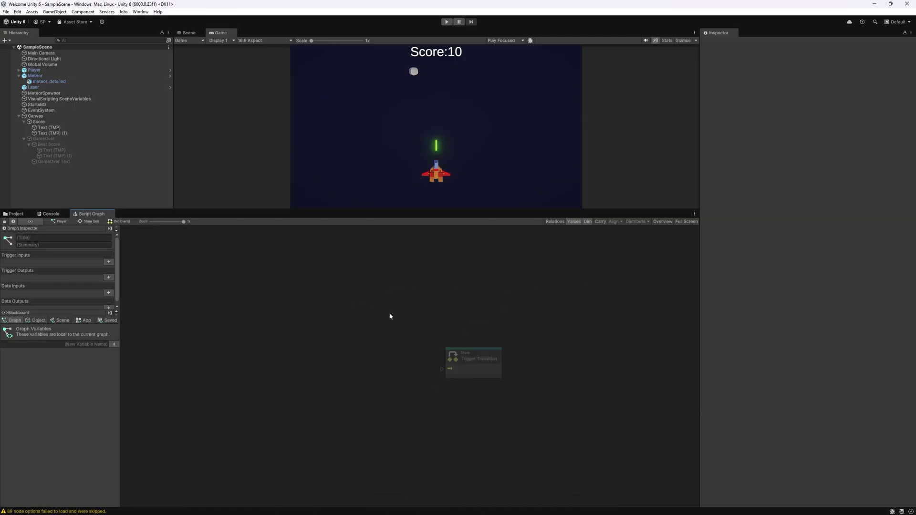
left_click_drag(416, 317, 524, 392)
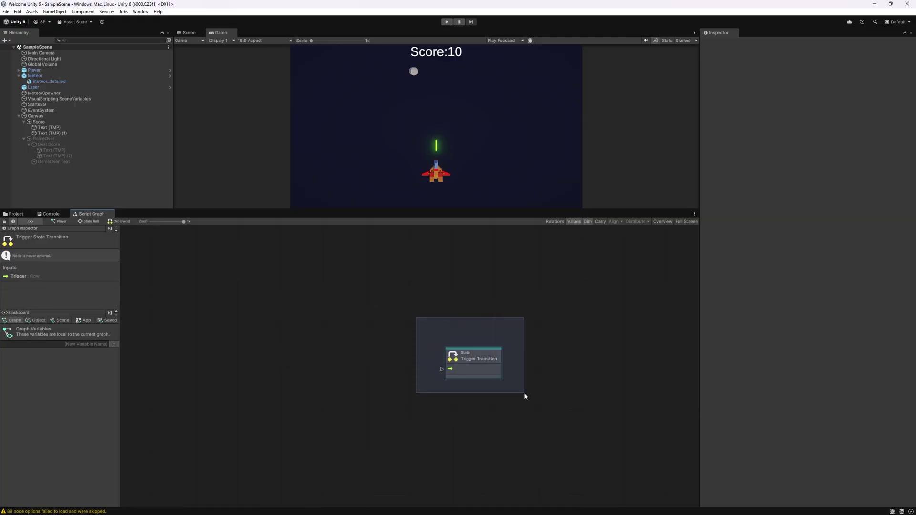
right_click(350, 352)
left_click(370, 354)
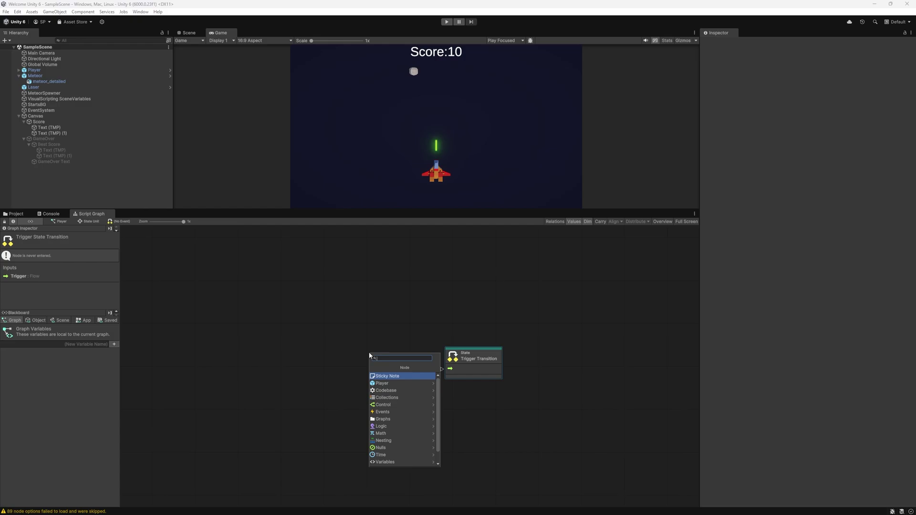
type("custom")
key("Return")
left_click_drag(369, 355, 378, 355)
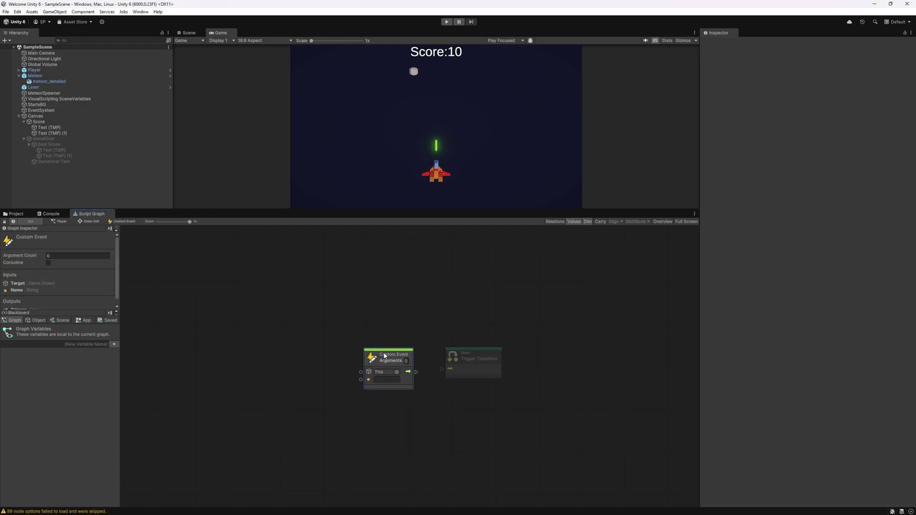
left_click(378, 378)
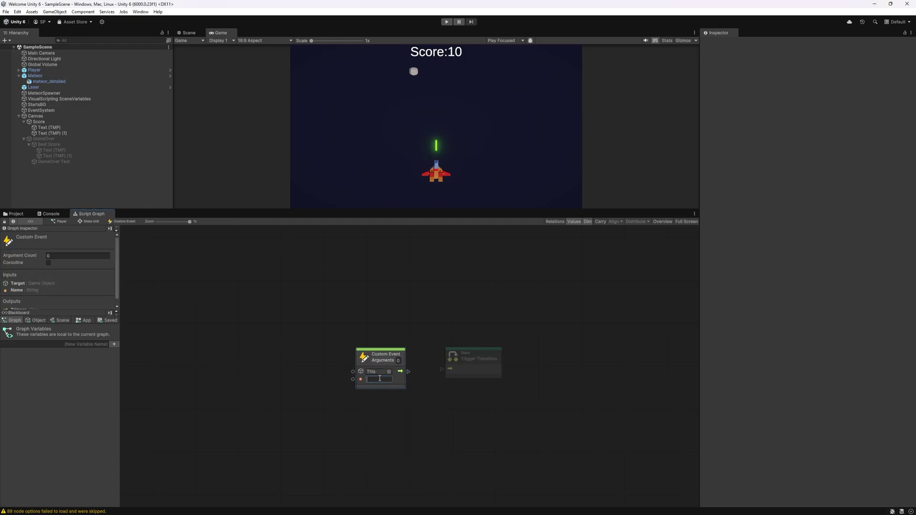
type("Upgrade")
left_click_drag(408, 371, 450, 369)
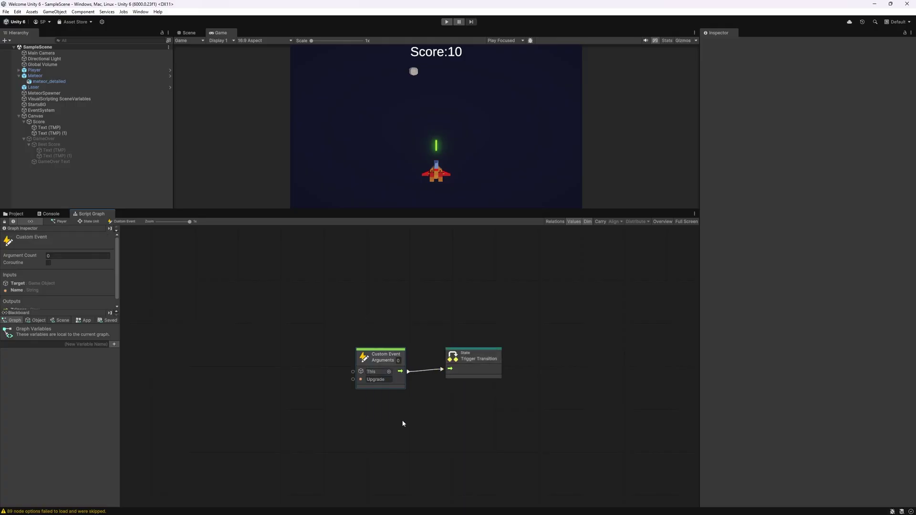
left_click_drag(313, 293, 375, 386)
Step: Paste the Upgrade event into the 2X→3X transition and wire it to Trigger Transition
left_click(90, 221)
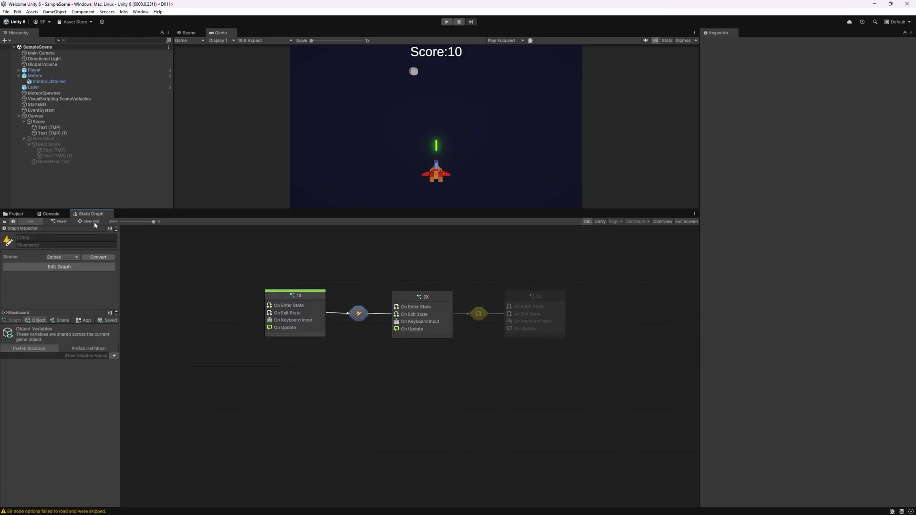
left_click(478, 314)
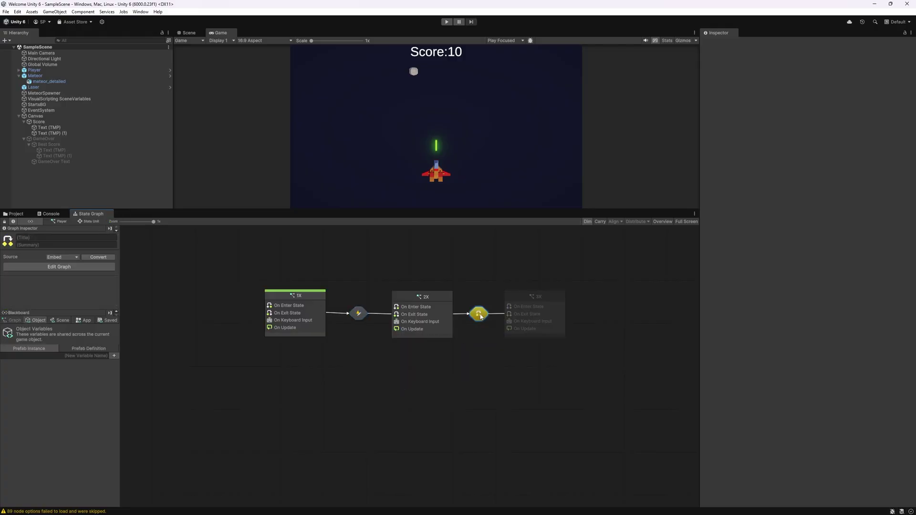
double_click(479, 315)
key("ctrl+v")
left_click_drag(401, 358, 383, 354)
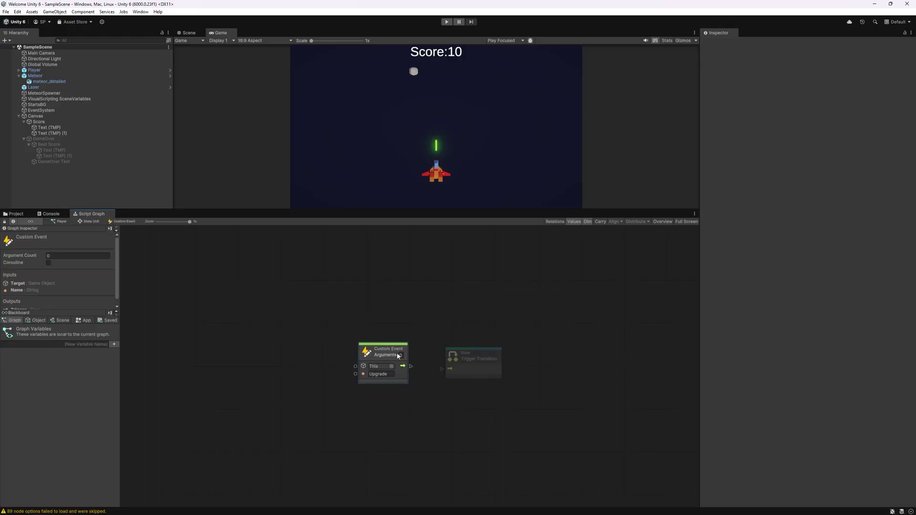
left_click(403, 367)
left_click(448, 370)
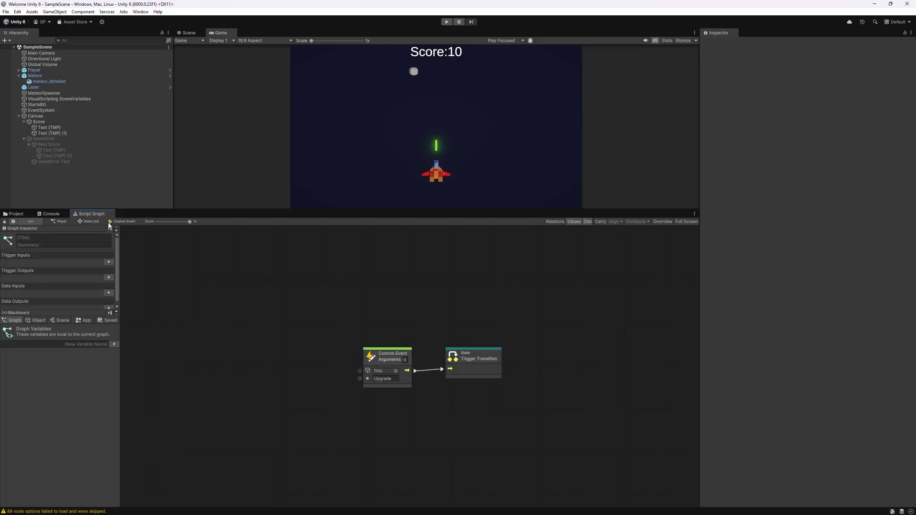
left_click(88, 223)
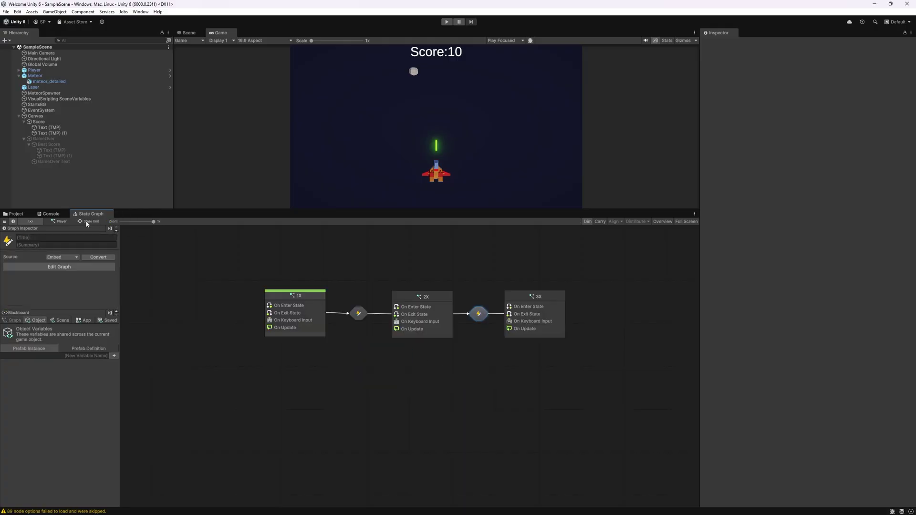
Step: In the player's main script graph, add an On Keyboard Input event node set to the upgrade key
left_click(56, 222)
right_click(271, 354)
left_click(231, 380)
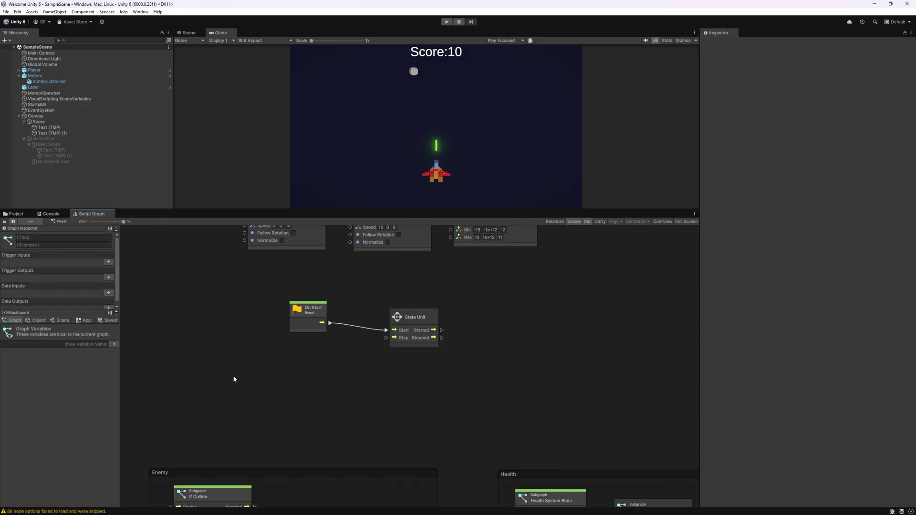
right_click(309, 386)
left_click(325, 390)
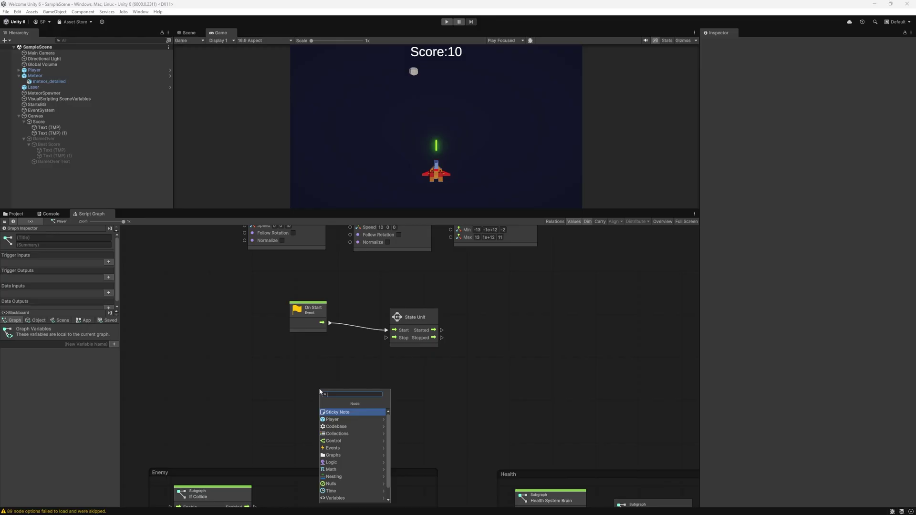
type("on ke")
key("Return")
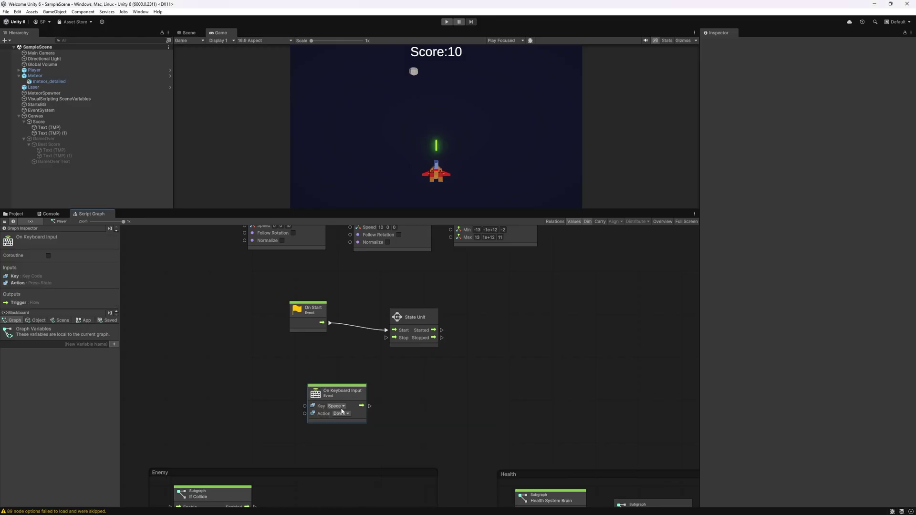
left_click(337, 406)
scroll(348, 392, "down", 2)
left_click(348, 393)
left_click_drag(322, 392, 262, 373)
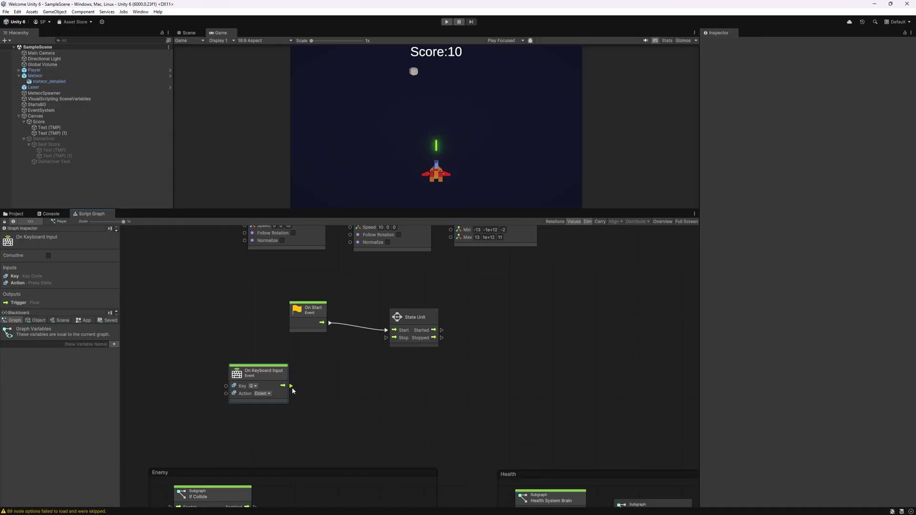
Step: Connect the key event to a Trigger Custom Event named 'Upgrade' and enter Play mode
left_click_drag(292, 387, 344, 388)
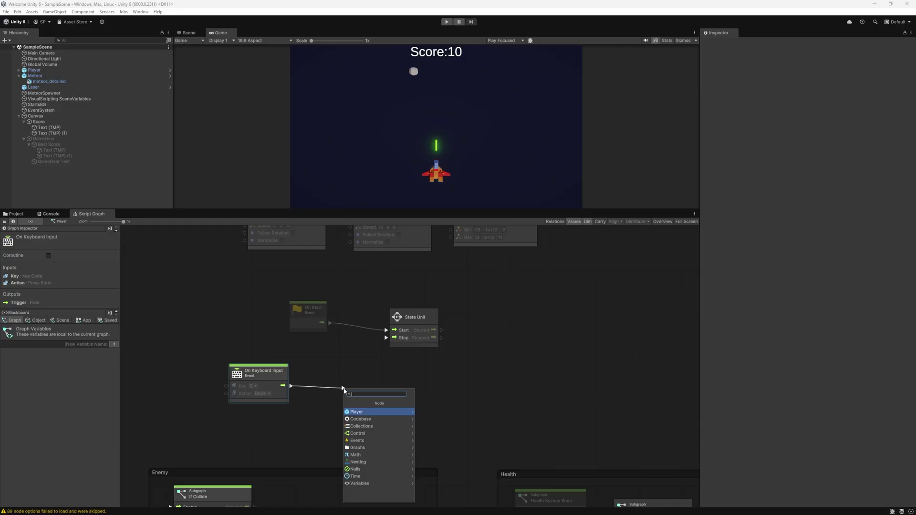
type("trigger")
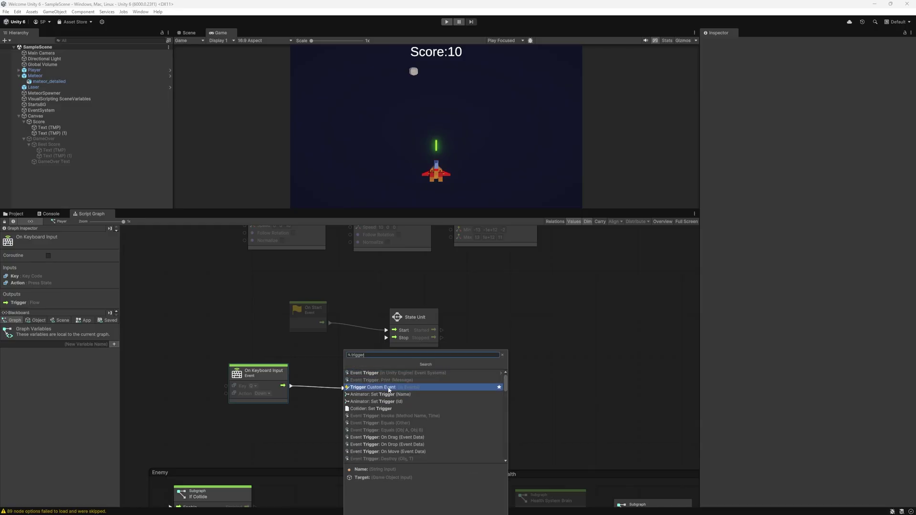
left_click(386, 387)
left_click(372, 394)
type("Upg")
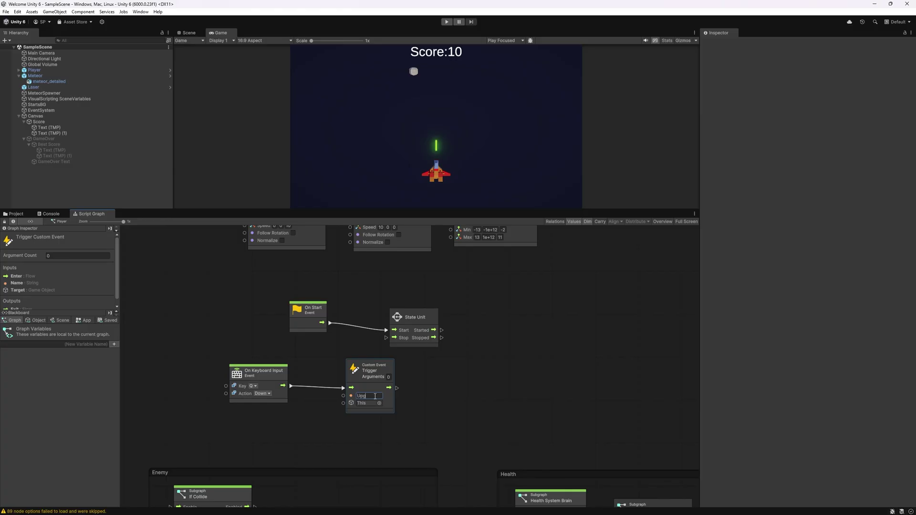
type("rade")
left_click(442, 404)
left_click(446, 22)
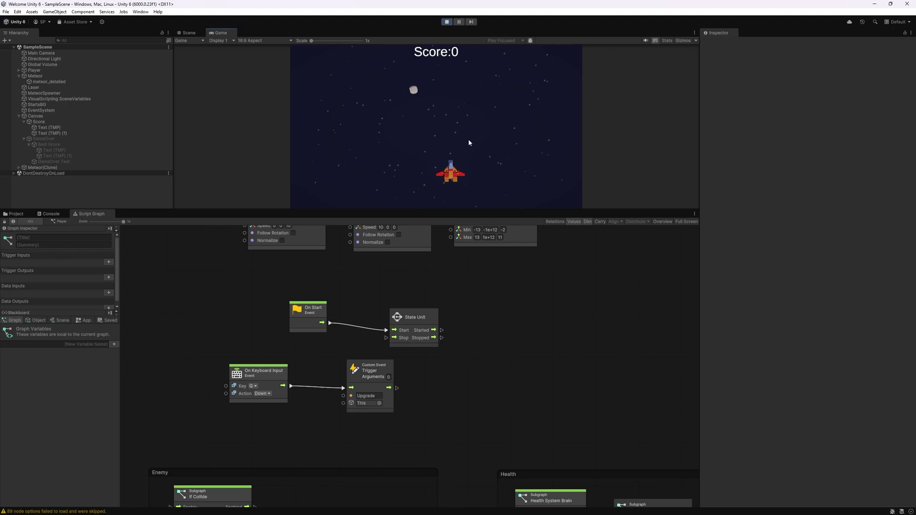
Step: Fly the ship around with the arrow keys while firing lasers at meteors to raise the score
key("space")
key("Left")
key("space")
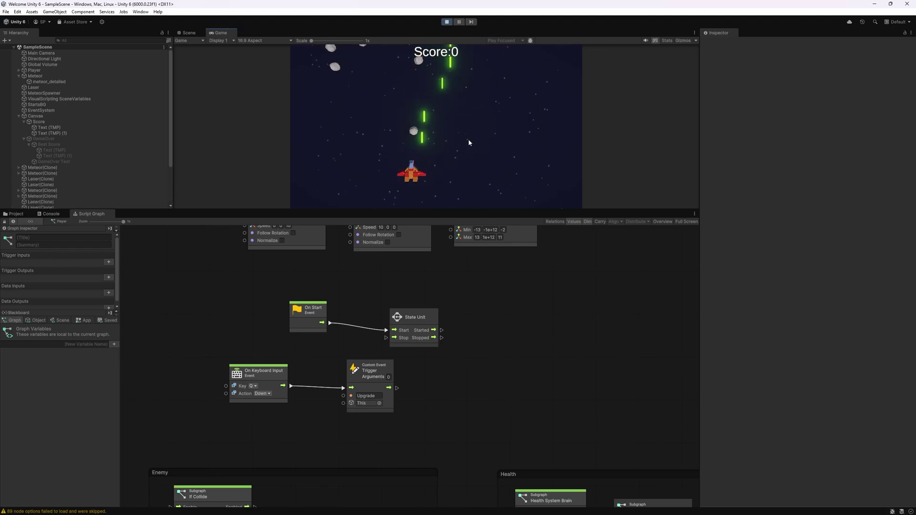
key("Right")
key("space")
key("Right")
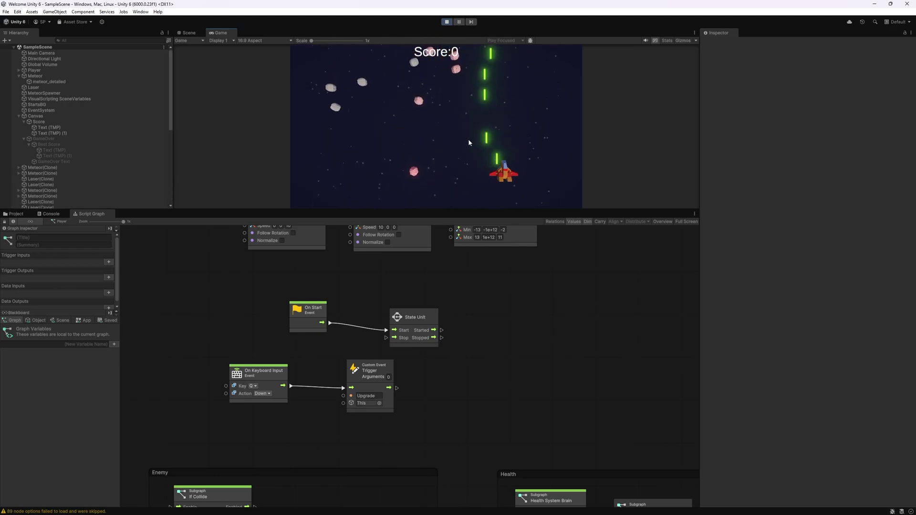
key("space")
key("Left")
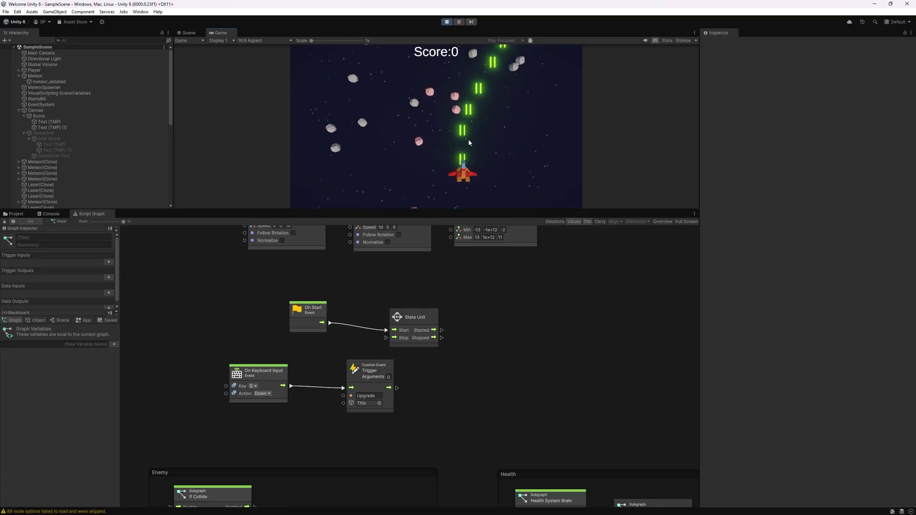
key("space")
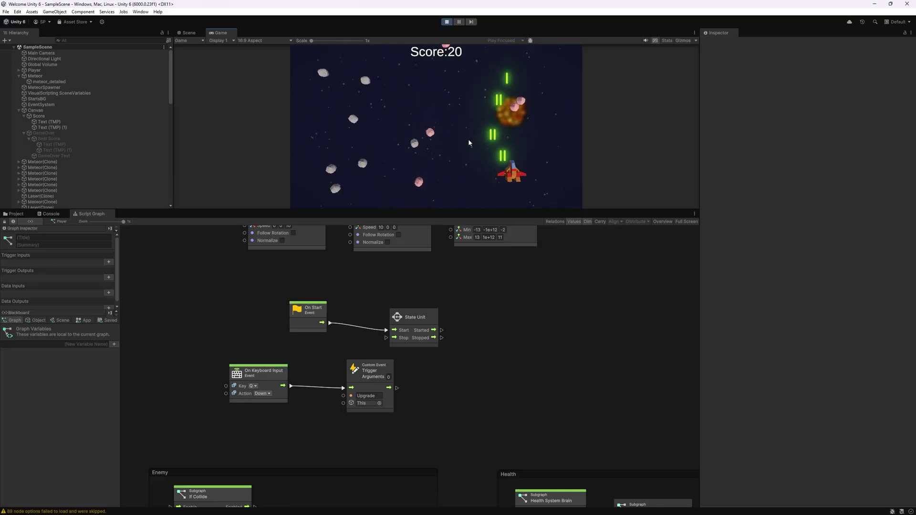
key("Left")
key("space")
key("Left")
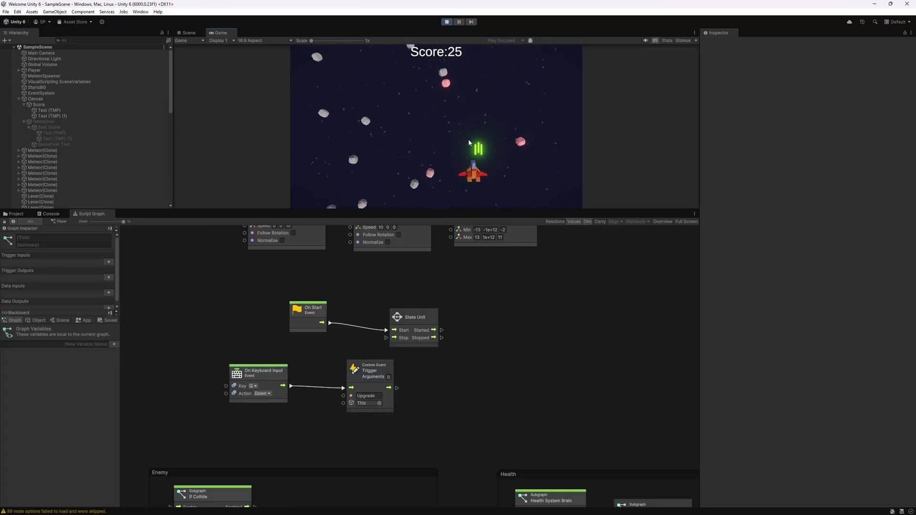
key("space")
key("Left")
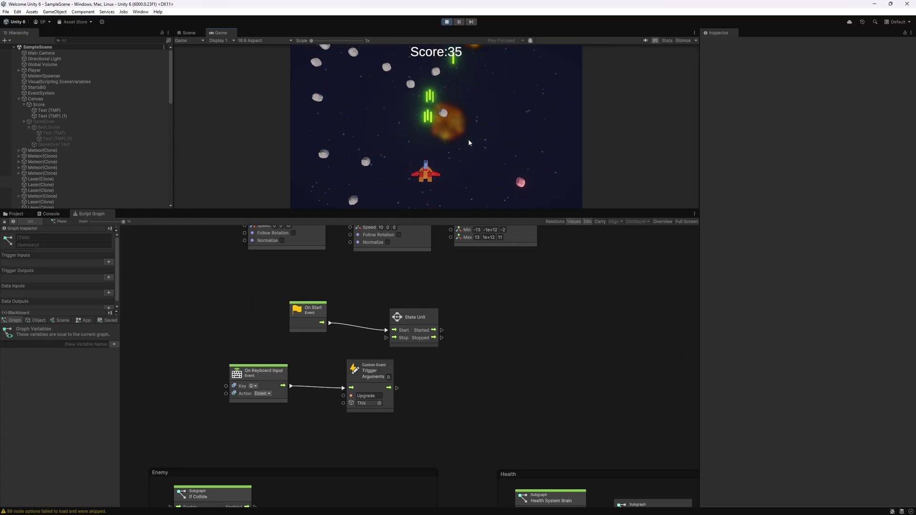
key("space")
key("Right")
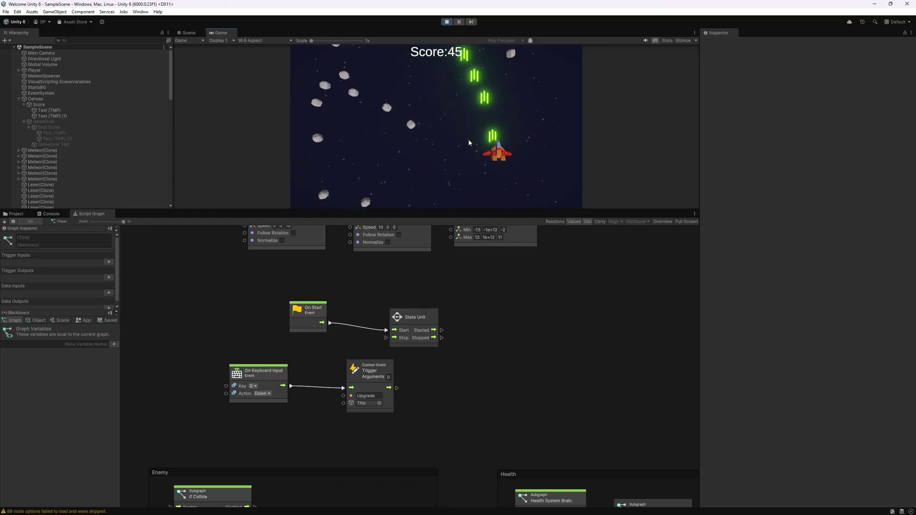
key("Up")
key("Down")
key("space")
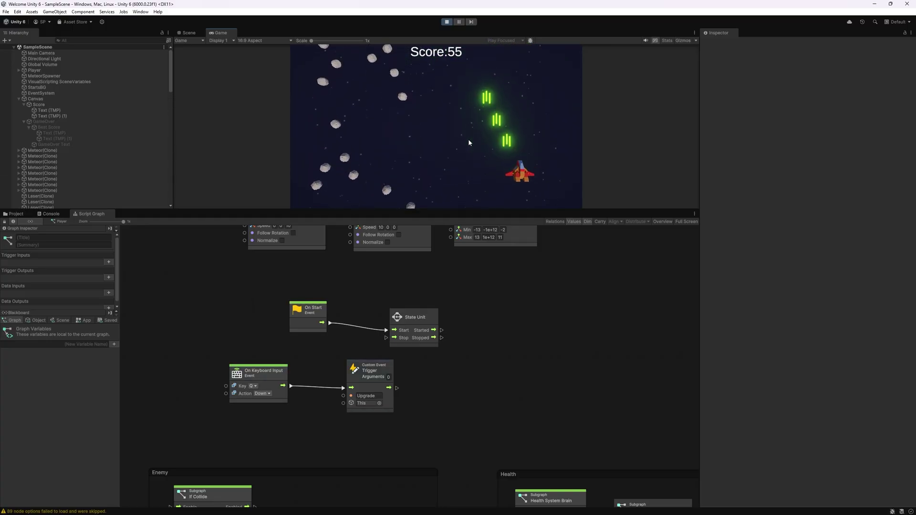
key("Up")
Step: Press Z to trigger the upgrade mid-flight, keep firing, then stop play mode with Ctrl+P
key("Down")
key("z")
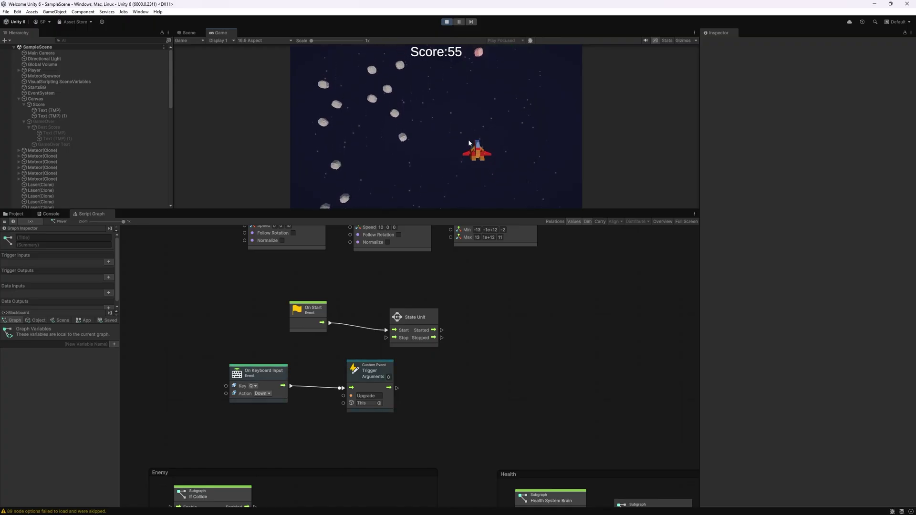
key("space")
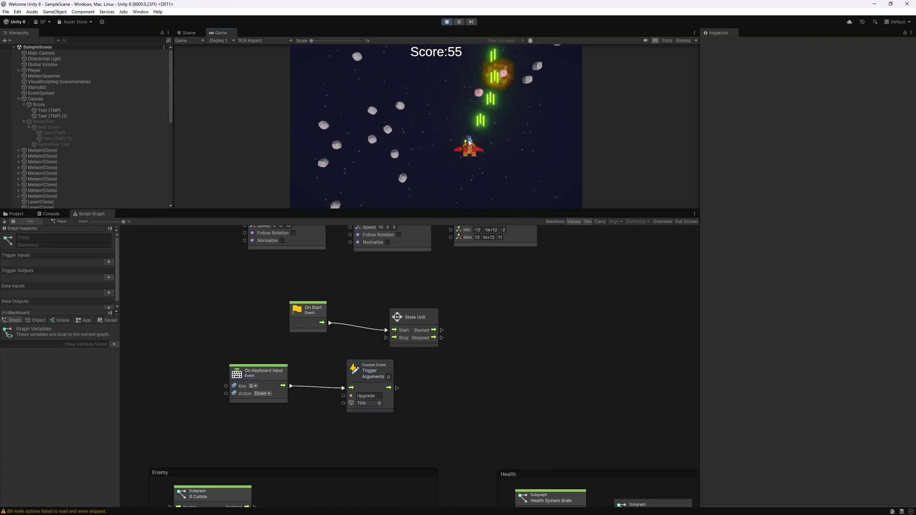
key("Right")
key("Down")
key("ctrl+p")
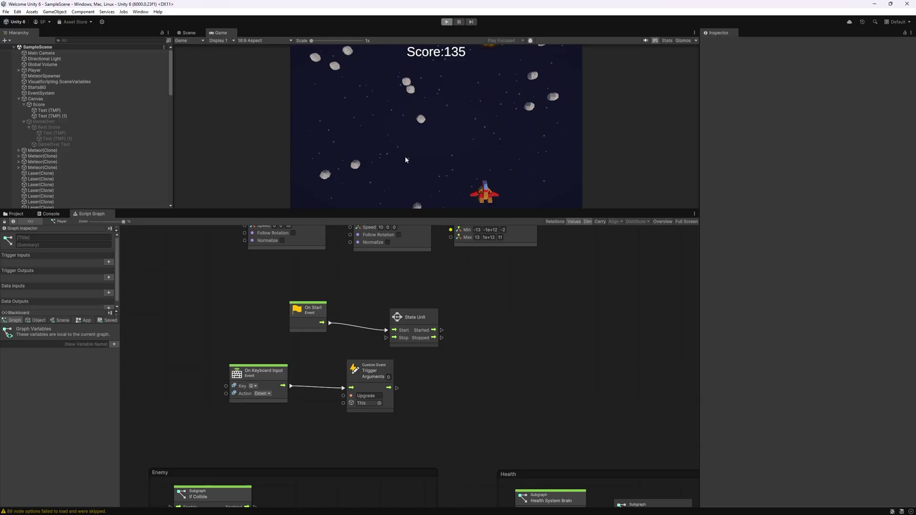
Step: Inspect the 1X/2X/3X state graph, its upgrade states, and the upgrade transition's Custom Event
double_click(422, 315)
left_click(426, 323)
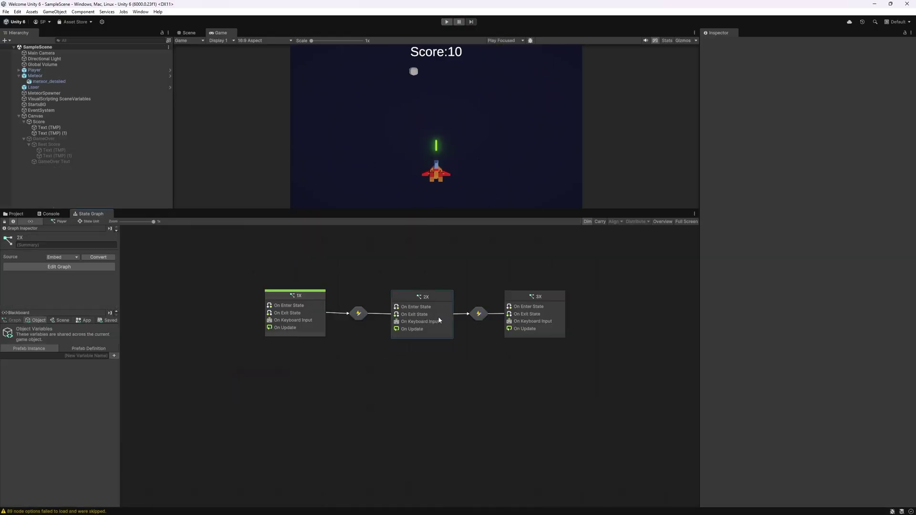
left_click(552, 300)
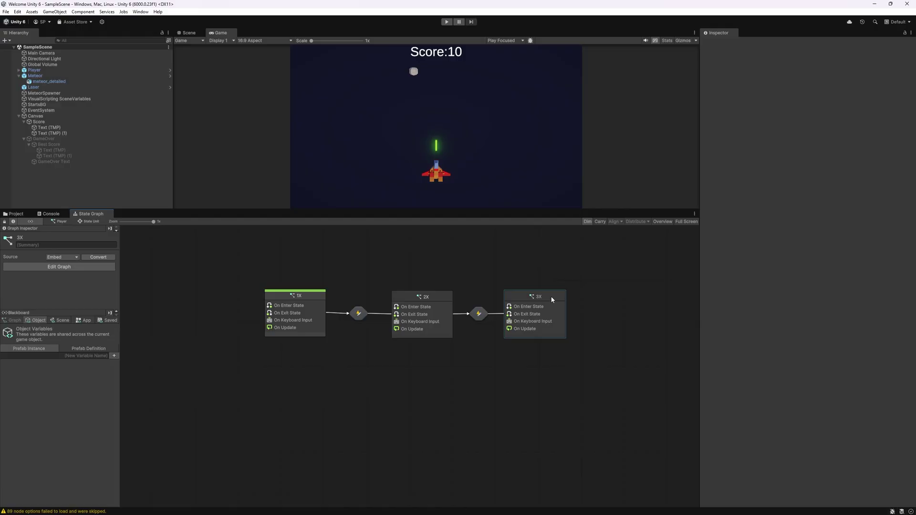
double_click(549, 306)
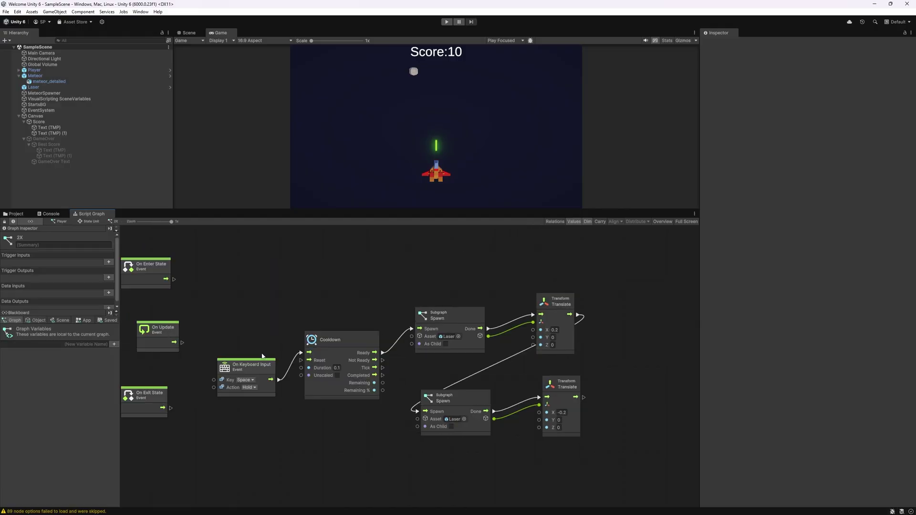
left_click(122, 236)
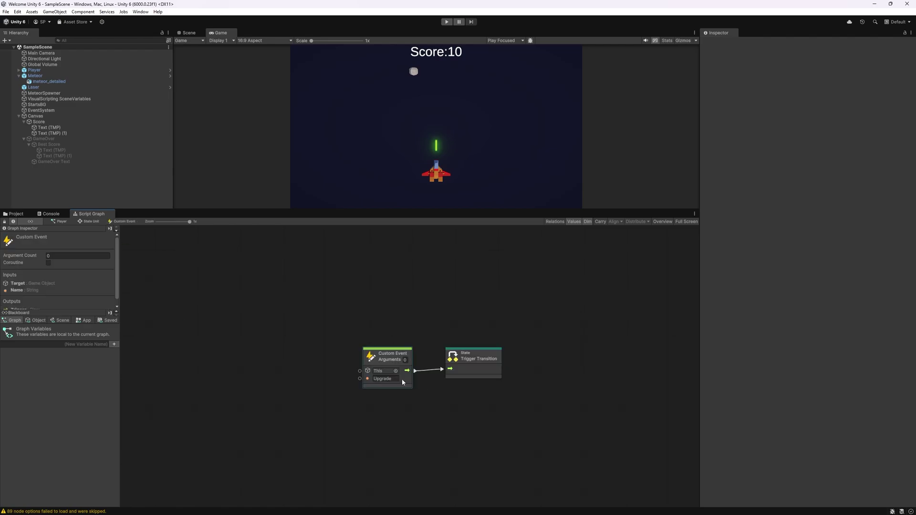
left_click(387, 358)
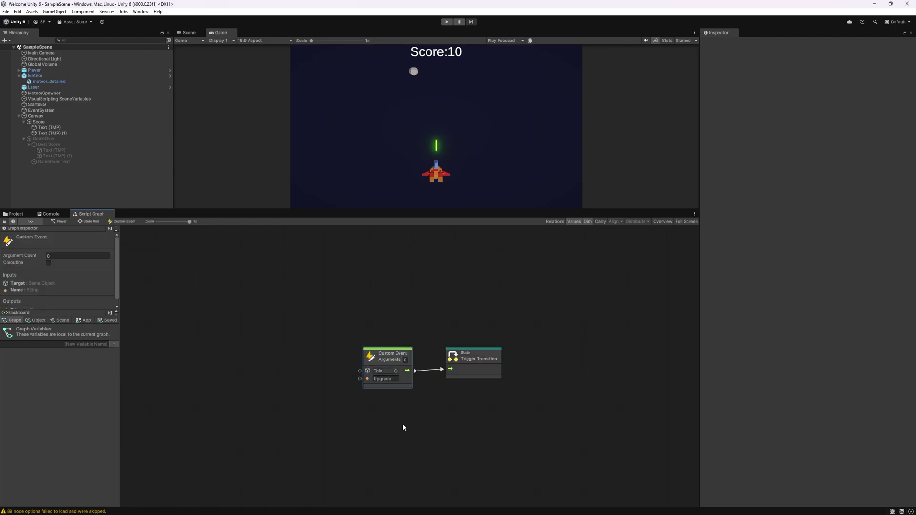
left_click(90, 222)
Step: In the 3X state, paste the Upgrade Custom Event feeding an Add Score node with scope Current, value 20
double_click(555, 307)
scroll(267, 388, "down", 2)
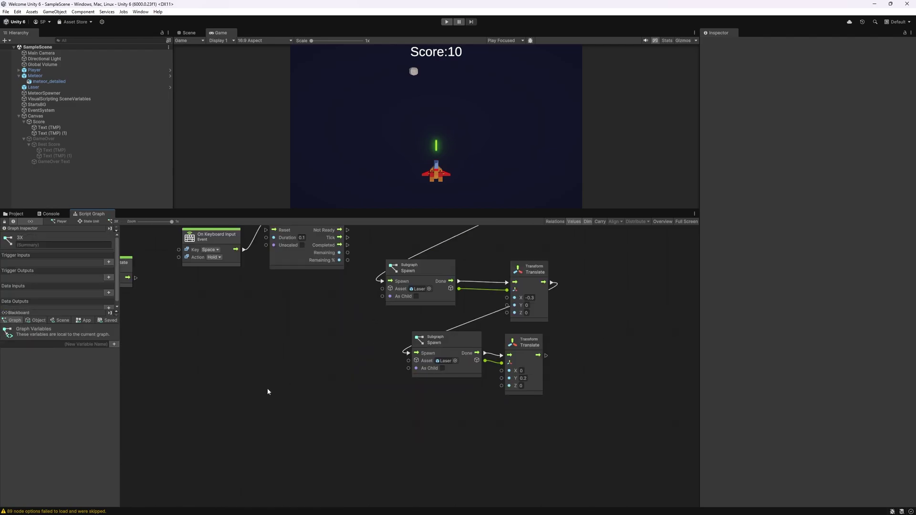
scroll(267, 390, "up", 2)
key("ctrl+v")
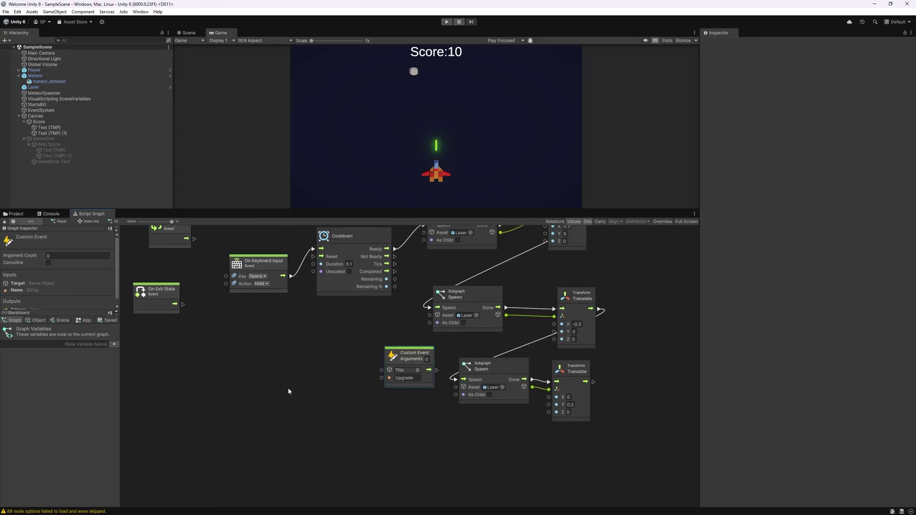
left_click_drag(411, 358, 242, 397)
key("ctrl+v")
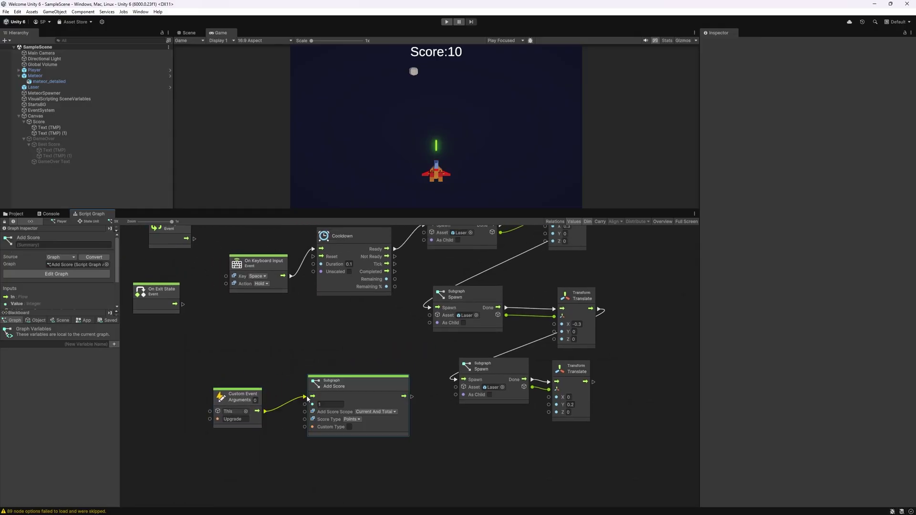
left_click(375, 412)
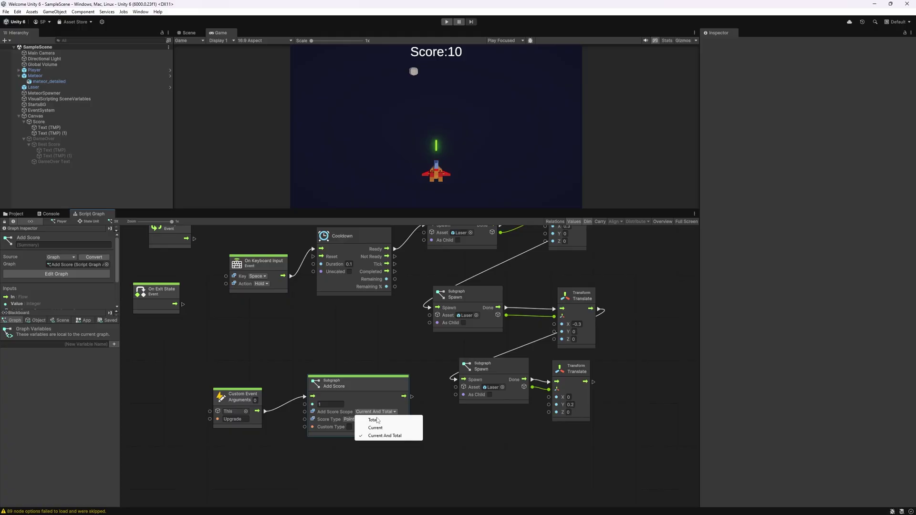
left_click(380, 427)
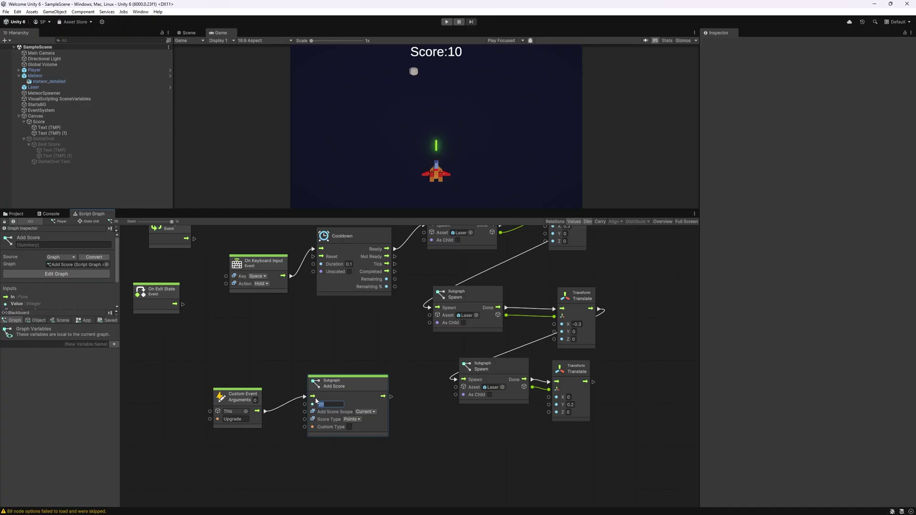
left_click(361, 360)
left_click_drag(523, 433, 443, 243)
left_click(404, 293)
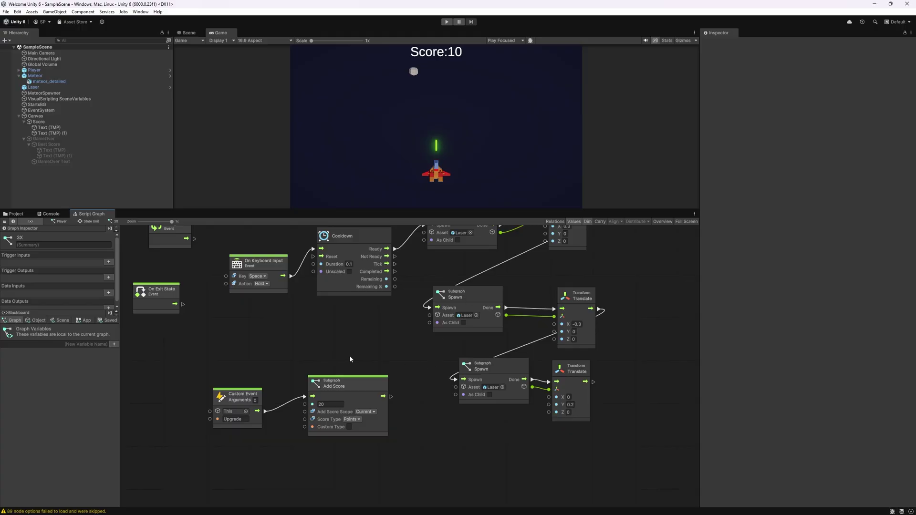
left_click(323, 381)
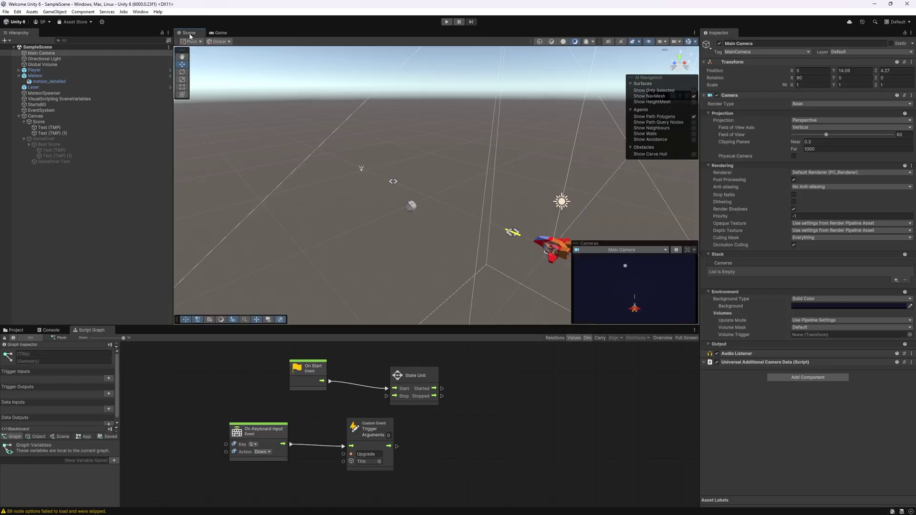
Step: Drag the rover model from the Project assets into the scene
left_click(20, 331)
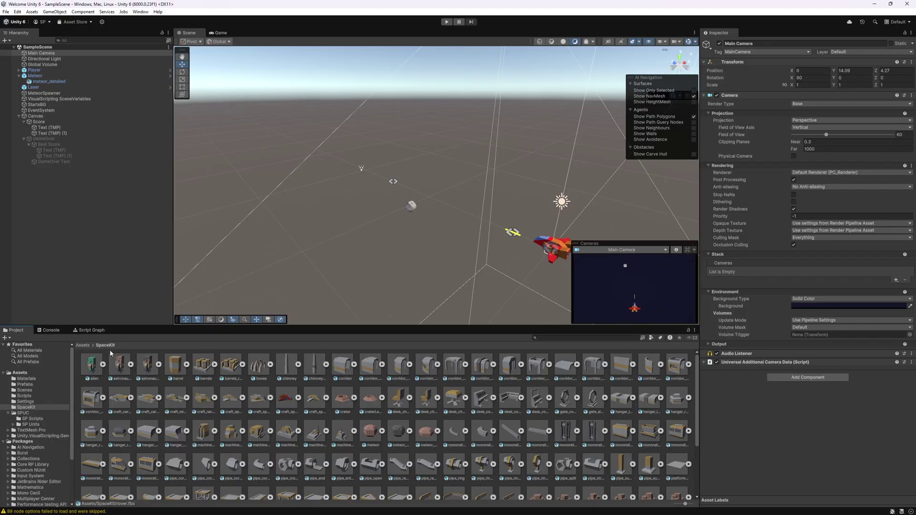
scroll(285, 436, "down", 3)
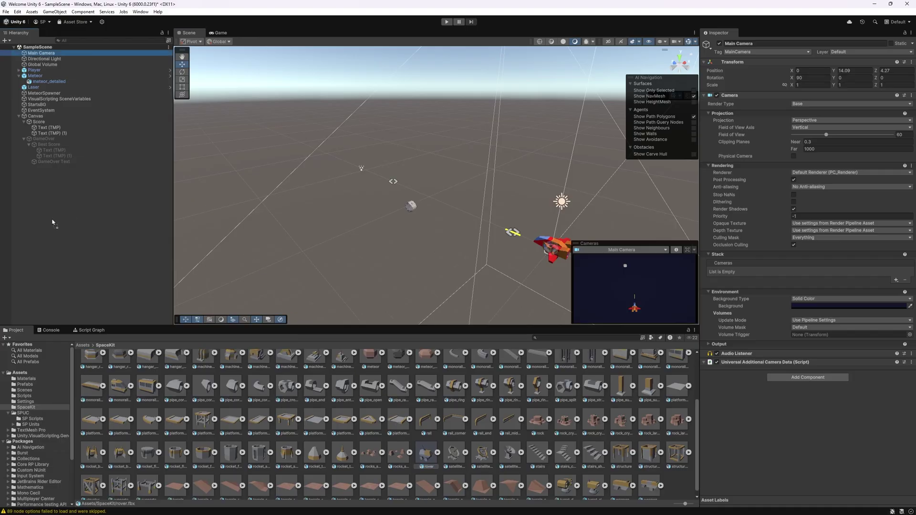
left_click_drag(398, 395, 80, 211)
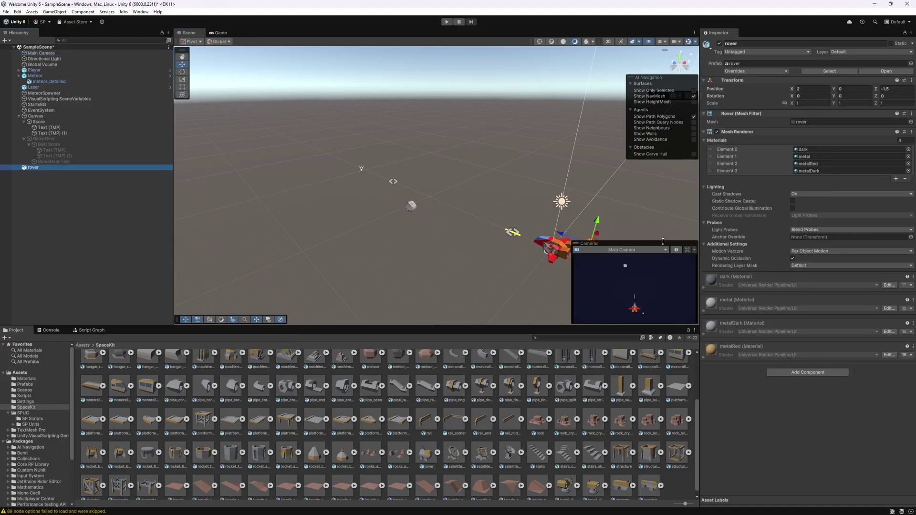
left_click(269, 320)
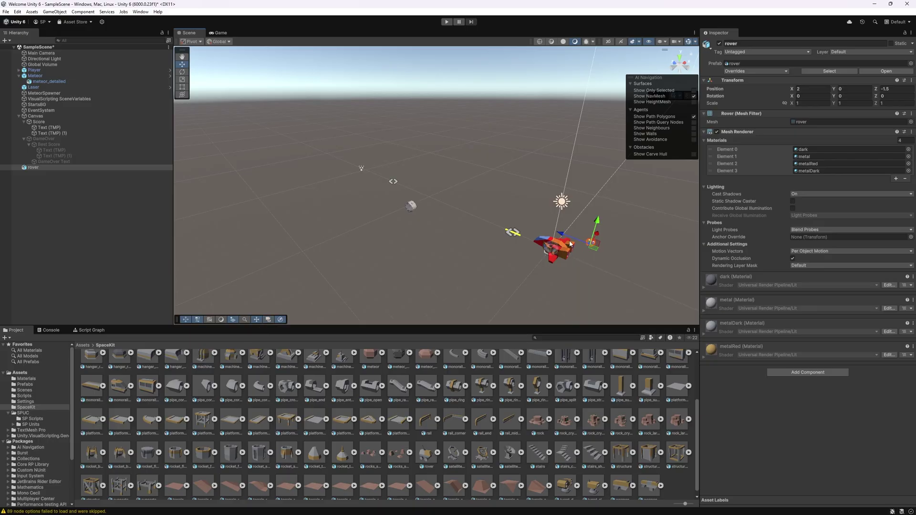
mouse_move(593, 242)
left_mouse_down()
mouse_move(444, 225)
mouse_move(443, 235)
left_mouse_up()
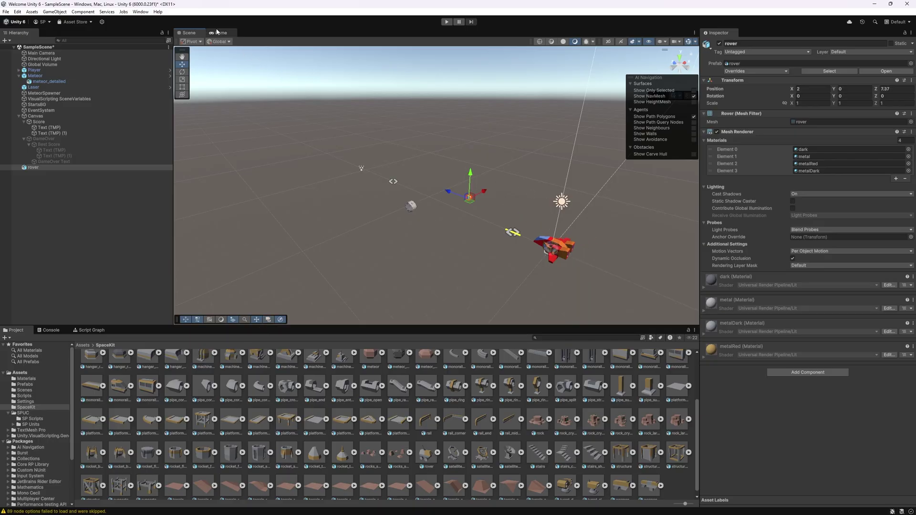
Step: Reset the rover's position, place it ahead of the ship, and wrap it in an empty parent named Upgrade
left_click(910, 80)
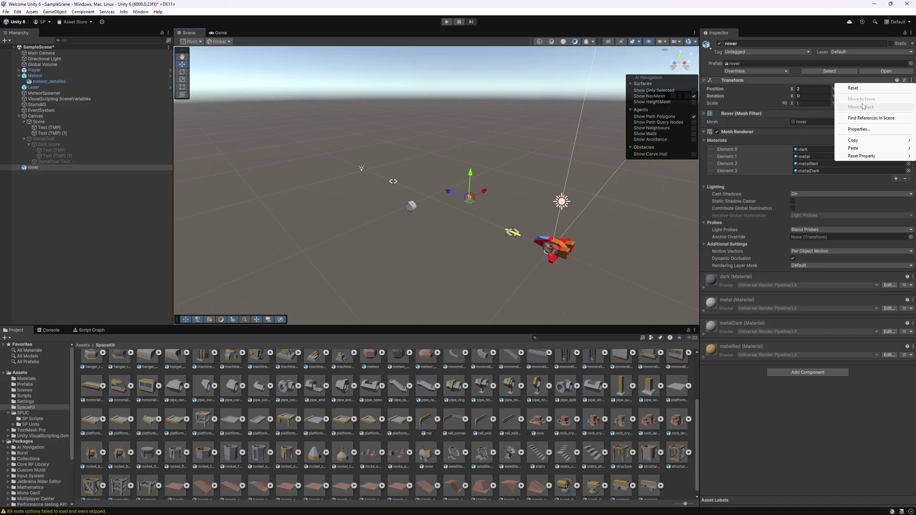
left_click(880, 91)
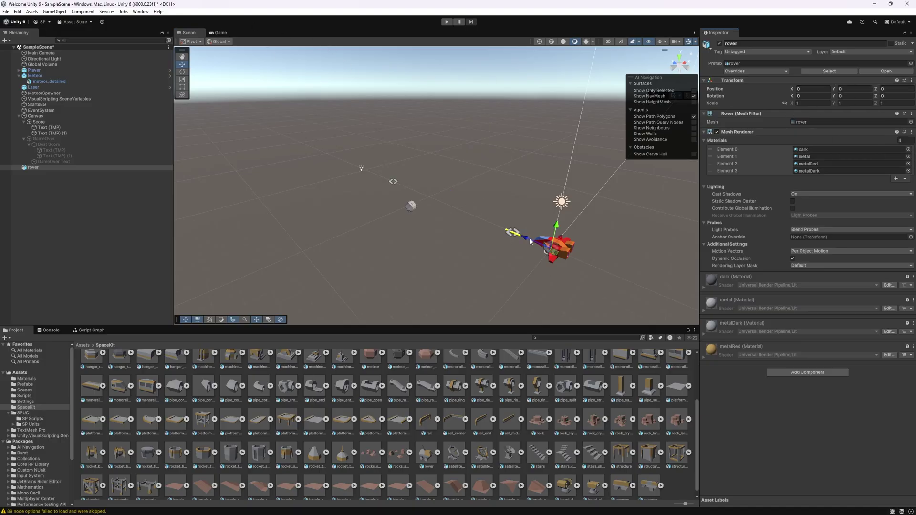
left_click_drag(530, 243, 491, 215)
left_click(221, 32)
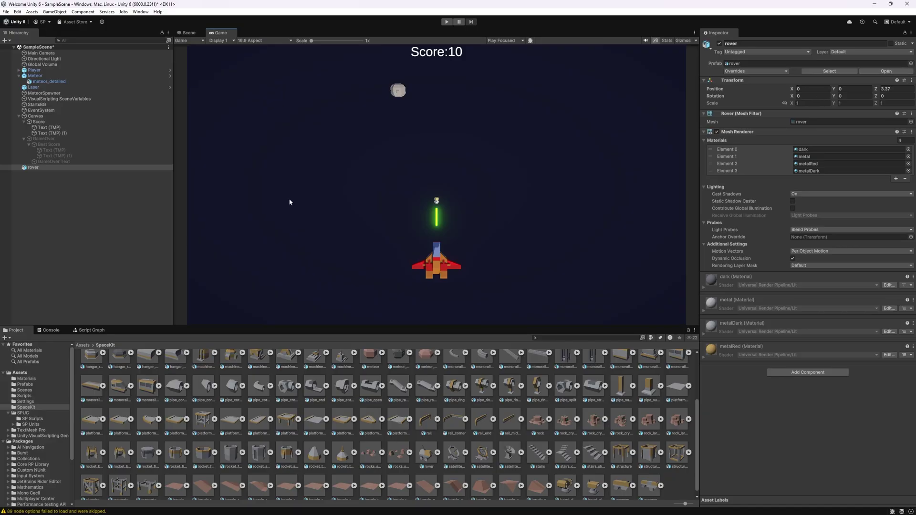
right_click(31, 168)
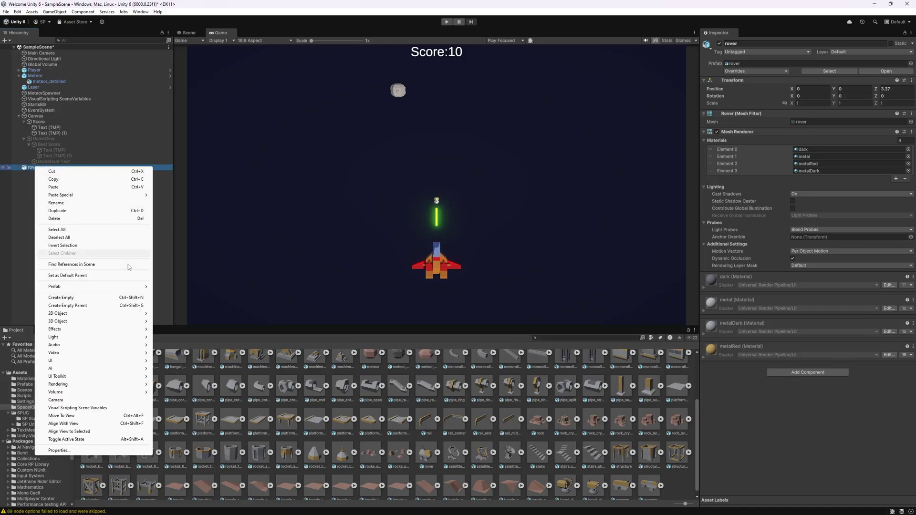
left_click(136, 305)
type("Upgrade")
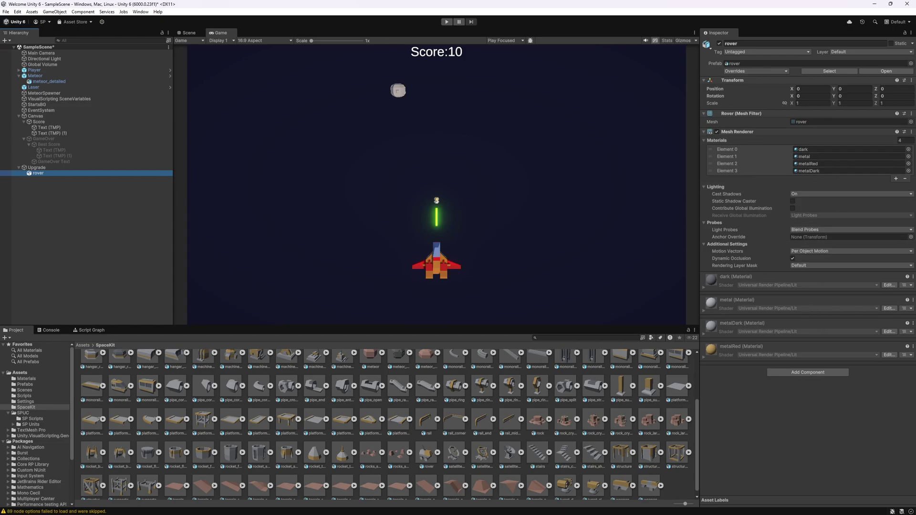
Step: Add a Box Collider component to the Upgrade object and start editing its bounds
left_click(36, 167)
left_click(807, 99)
type("sc")
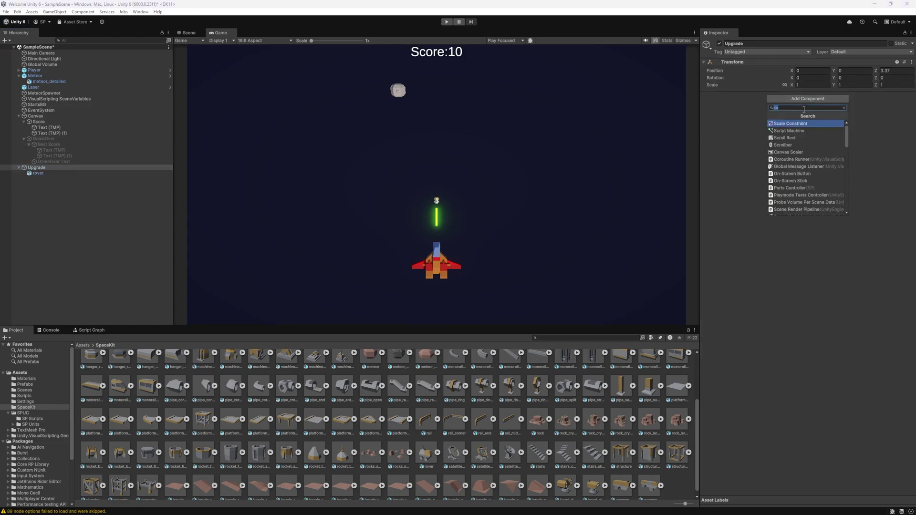
left_click(784, 131)
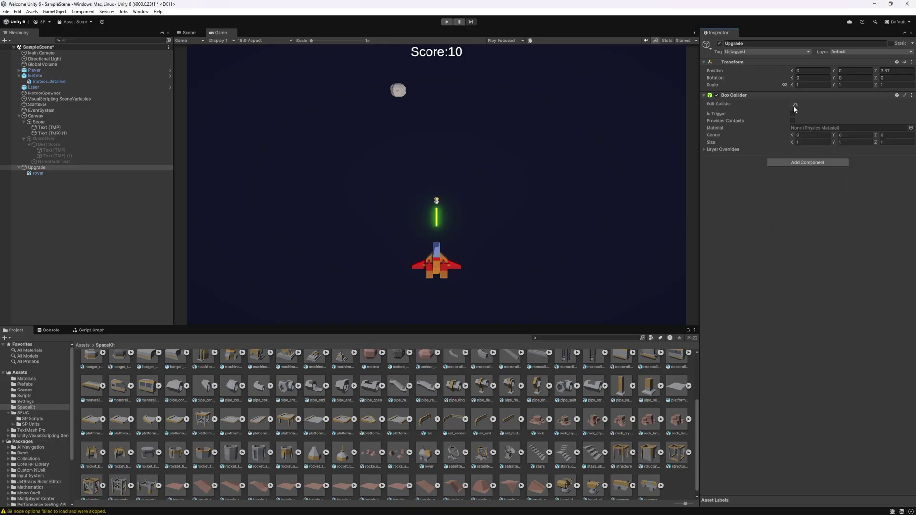
left_click(183, 33)
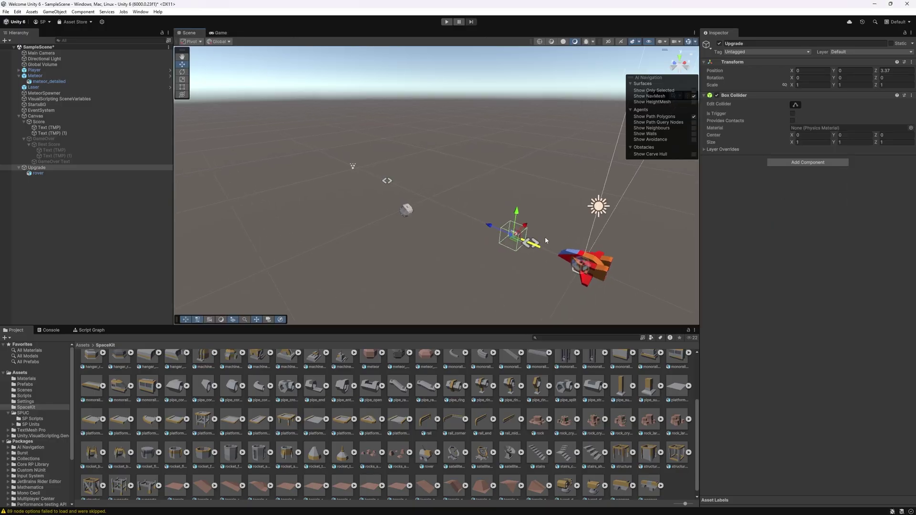
right_click_drag(557, 195, 785, 88)
left_click(796, 105)
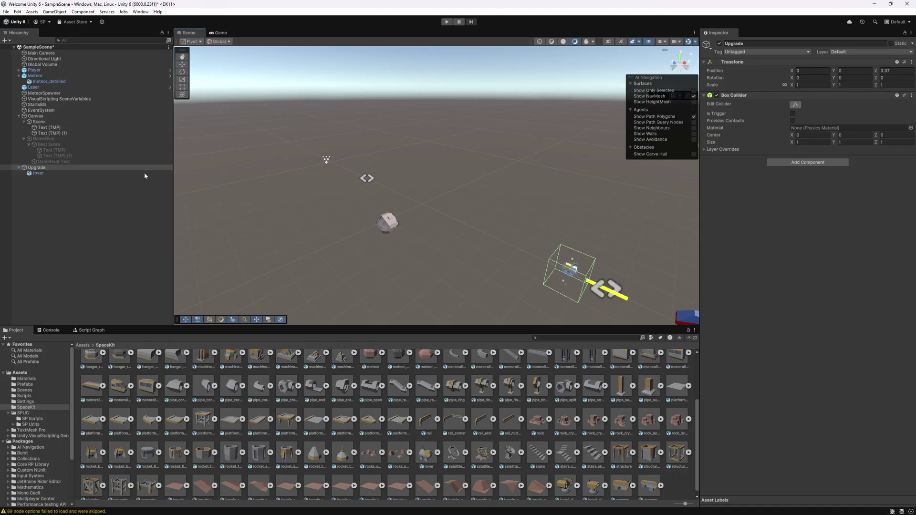
Step: Scale the child rover model up to about 2.51 and check its size in the Game view
left_click(38, 173)
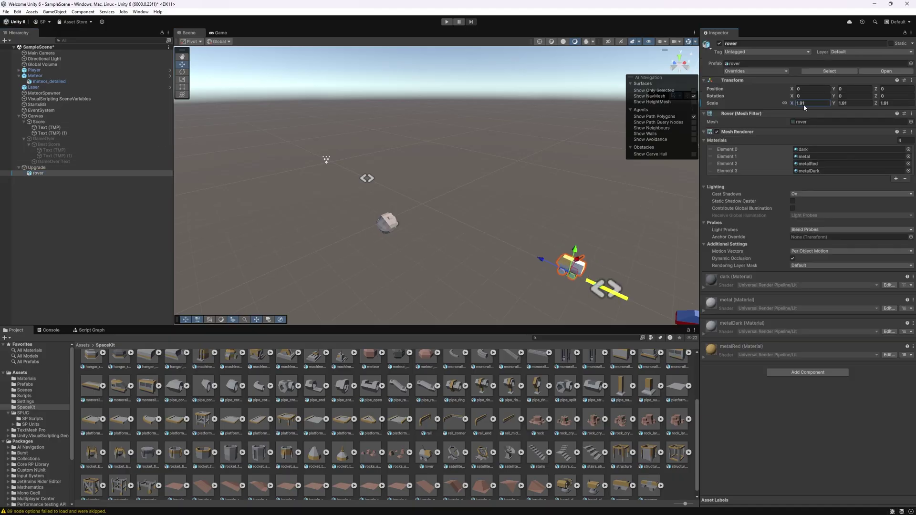
left_click_drag(803, 103, 810, 104)
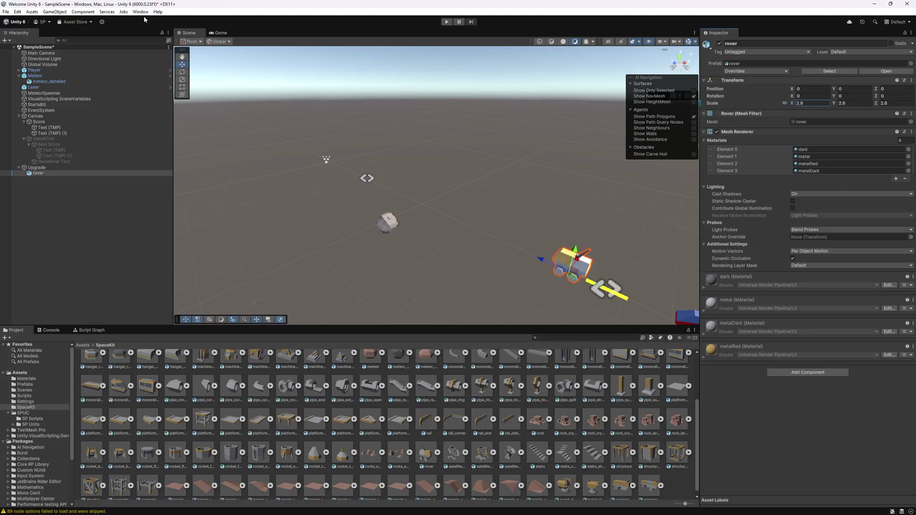
left_click(224, 32)
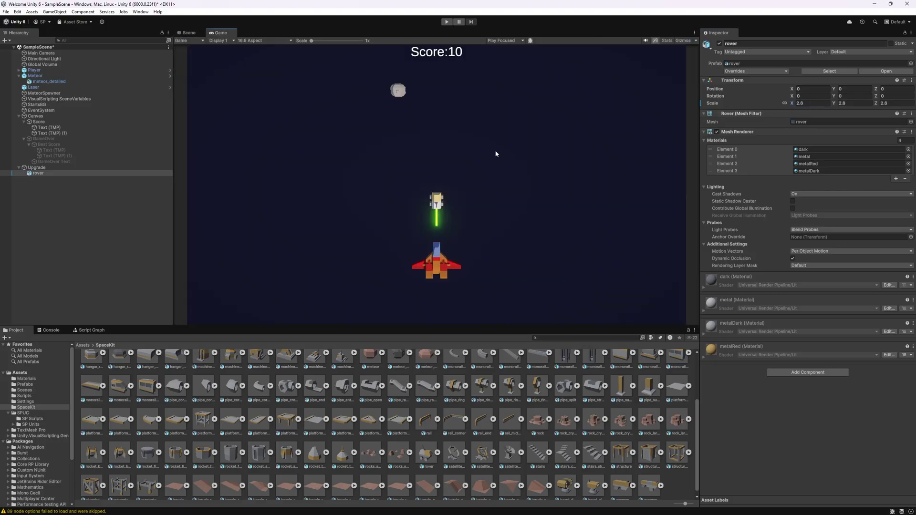
left_click_drag(792, 103, 789, 103)
left_click(38, 167)
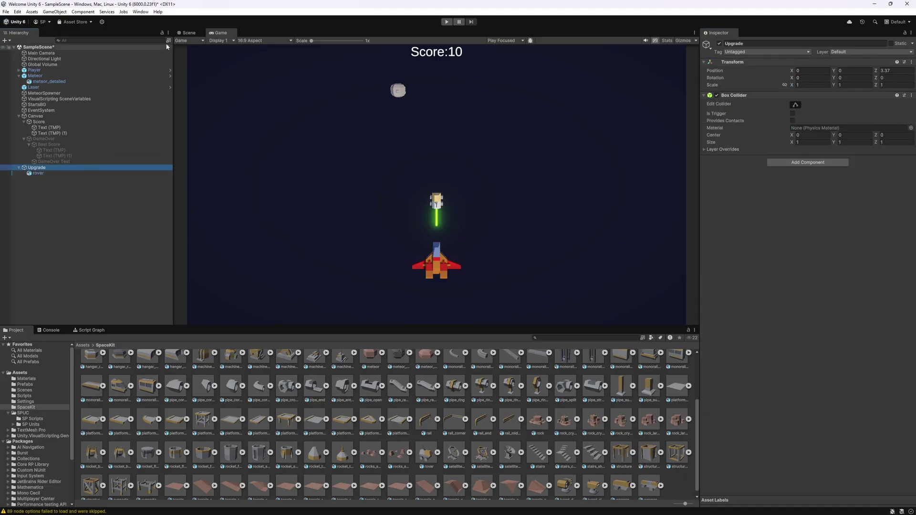
Step: Check the pickup from above in the Scene view, then add a Script Machine component to Upgrade
left_click(186, 33)
mouse_move(572, 279)
middle_mouse_down()
mouse_move(507, 193)
mouse_move(504, 170)
mouse_move(533, 211)
middle_mouse_up()
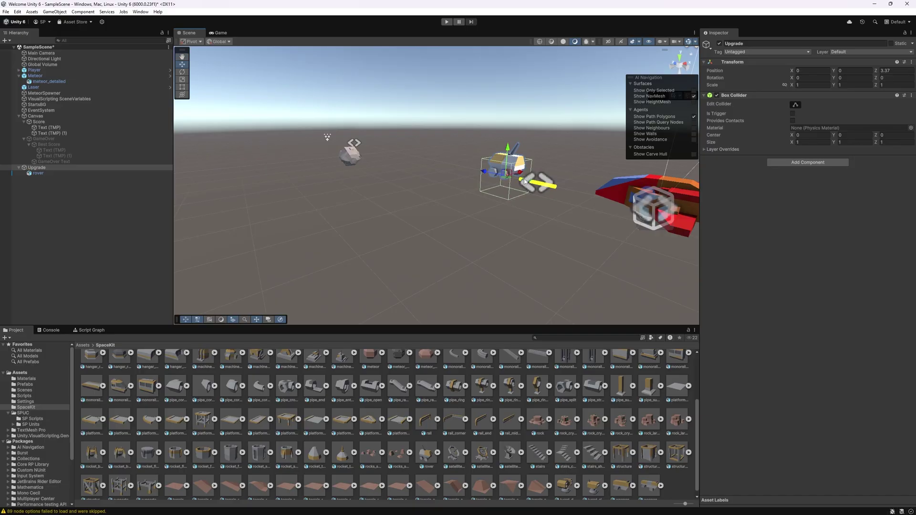
left_click(38, 173)
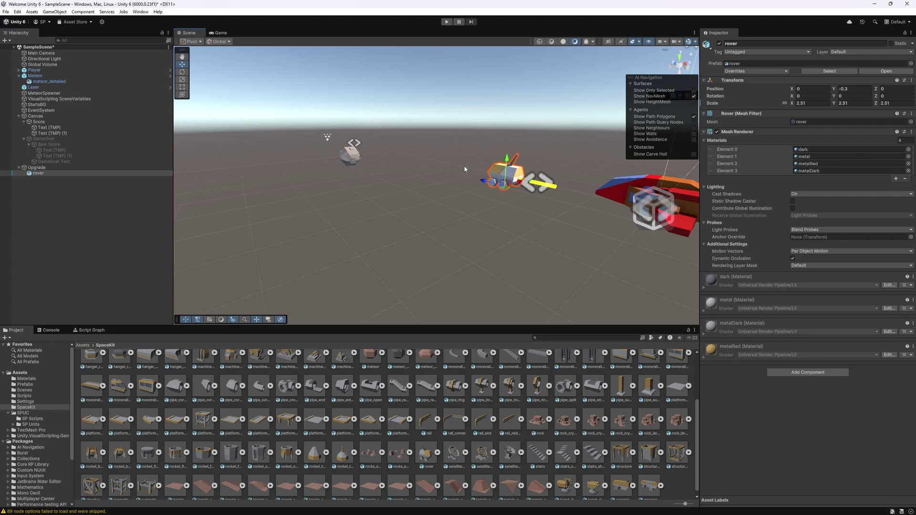
left_click(505, 171)
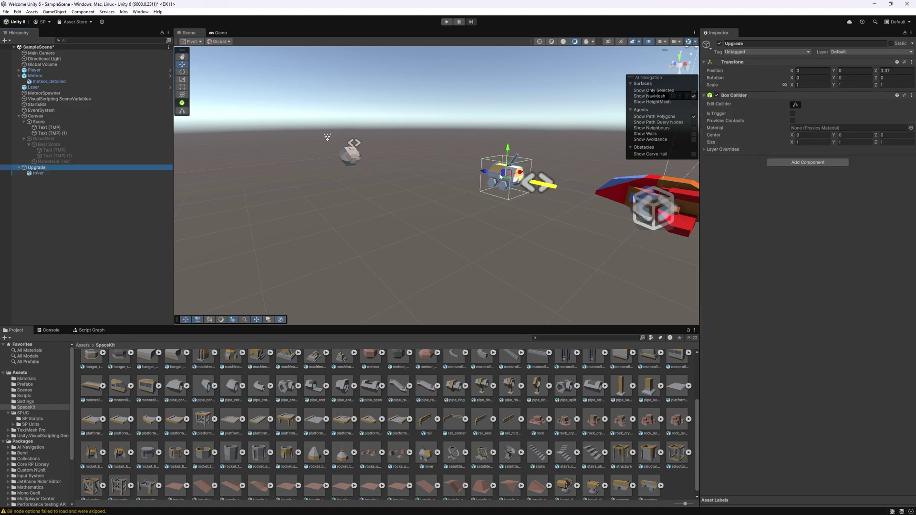
mouse_move(525, 146)
left_mouse_down("alt")
mouse_move(429, 236)
mouse_move(415, 206)
left_mouse_up("alt")
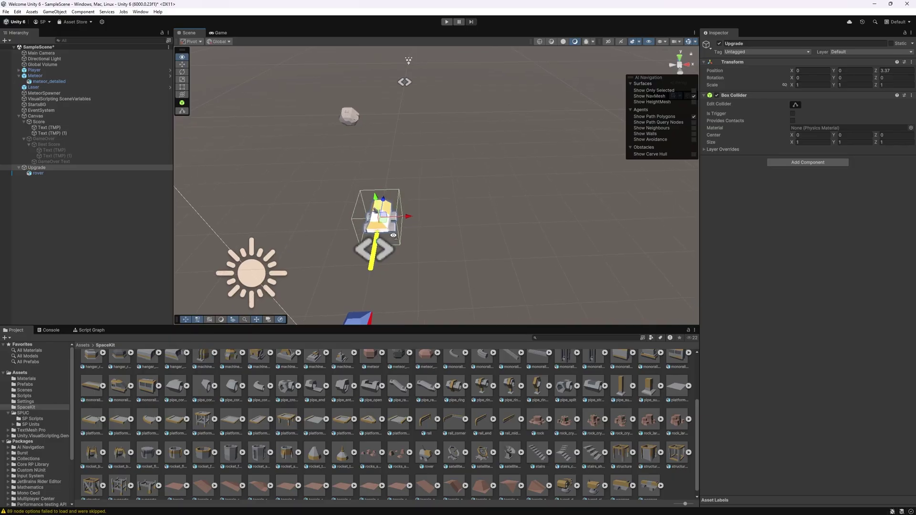
left_click(220, 32)
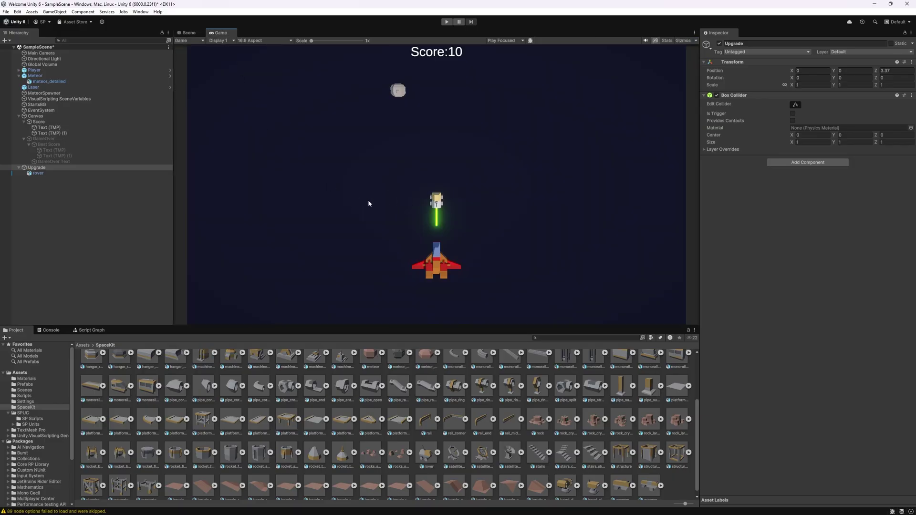
left_click(807, 163)
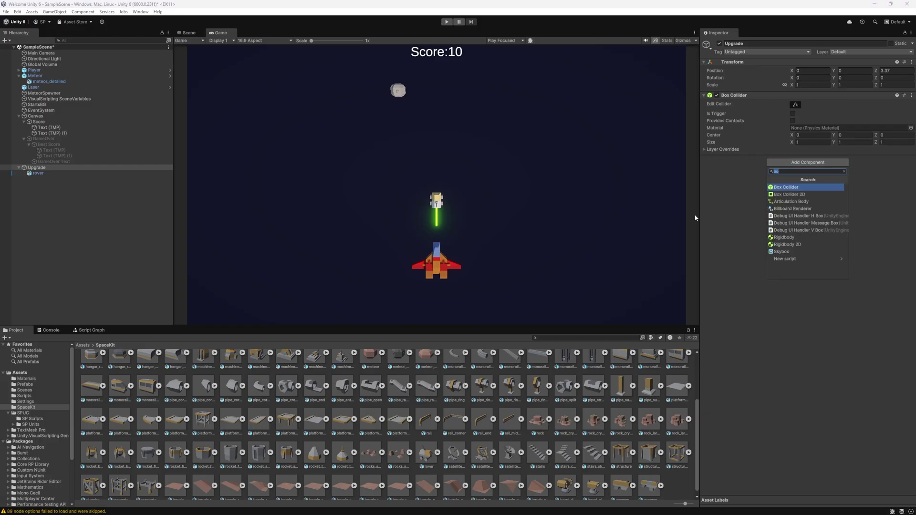
type("sc")
key("Return")
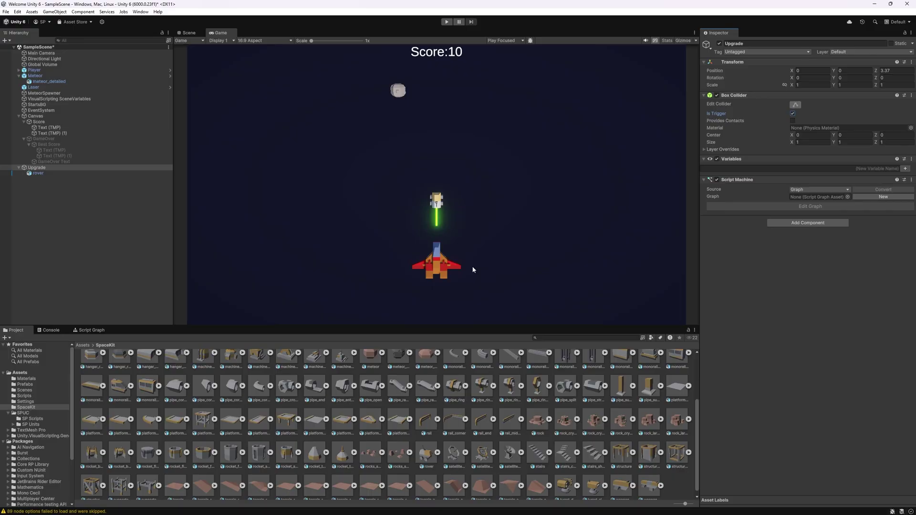
Step: Create a new graph asset named UpgradeGraph in the Scripts folder for the Script Machine
left_click(883, 197)
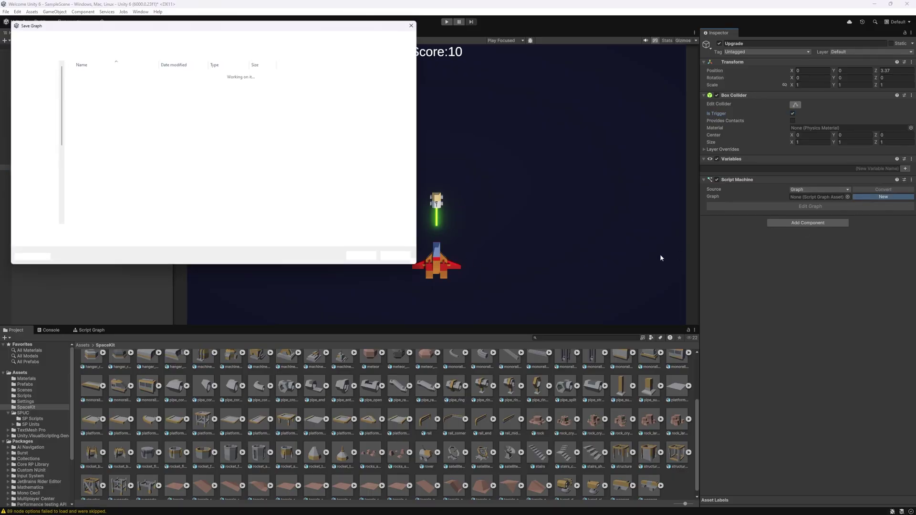
double_click(91, 103)
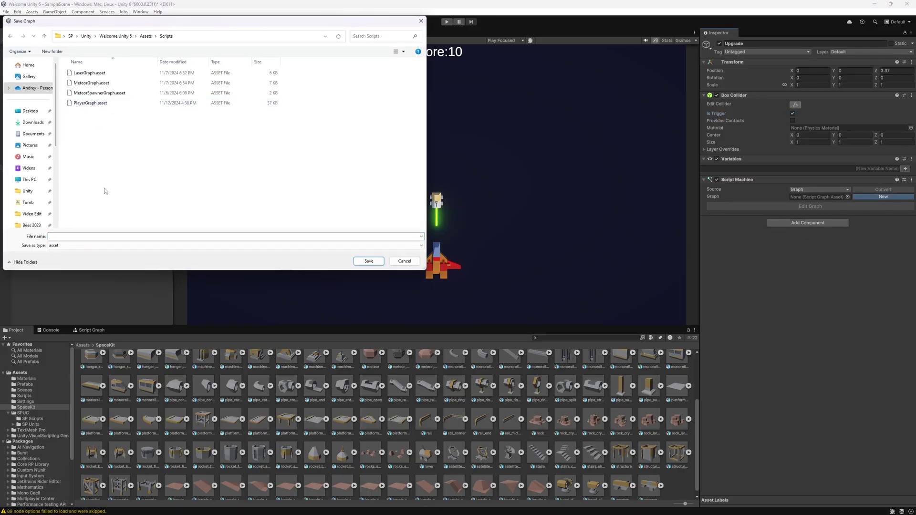
left_click(61, 237)
type("UpgradeGraph")
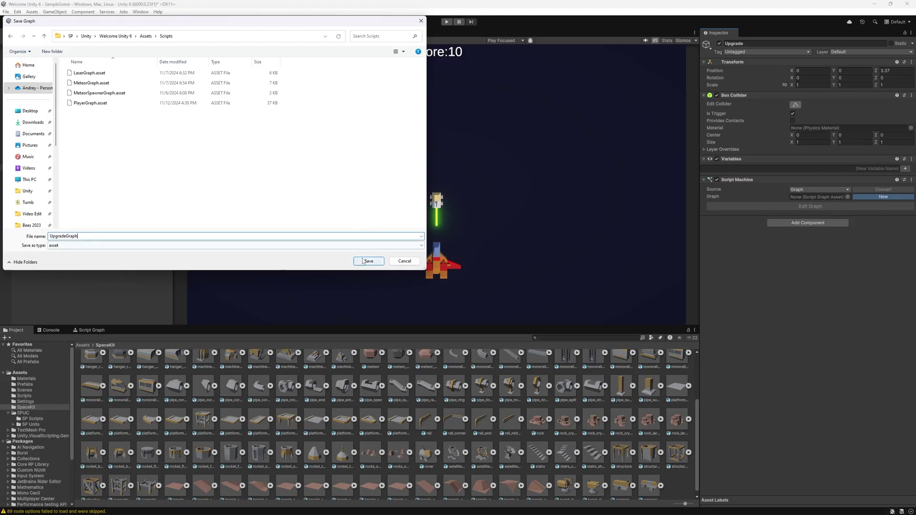
left_click(369, 260)
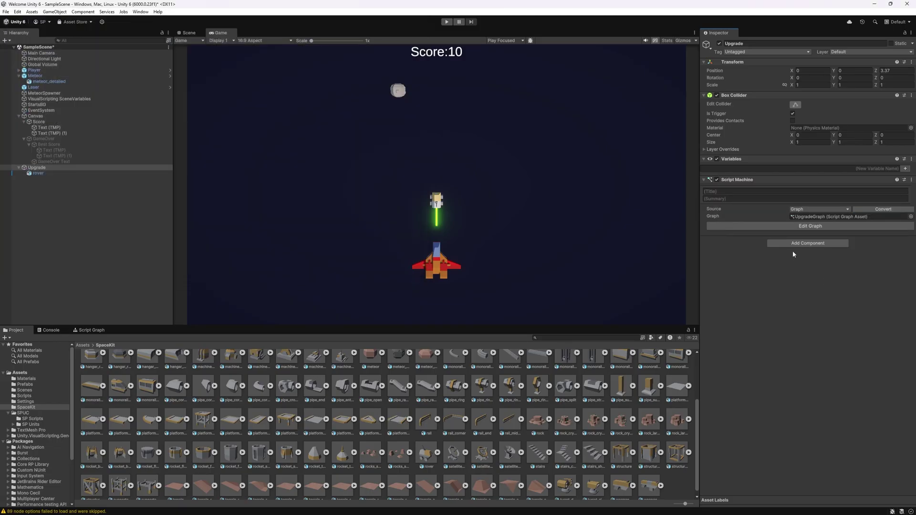
Step: In UpgradeGraph, add a Rotate subgraph node with a y rotation speed of 20
left_click(810, 225)
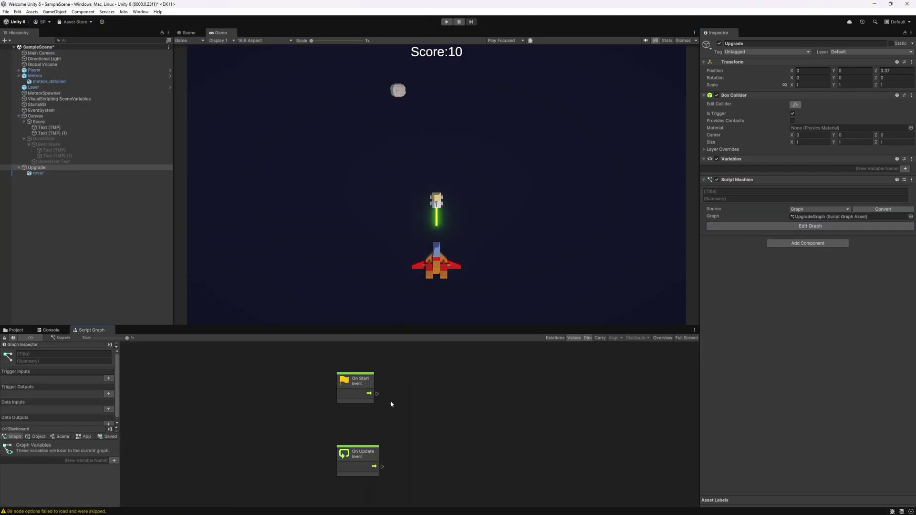
right_click(449, 381)
left_click(494, 373)
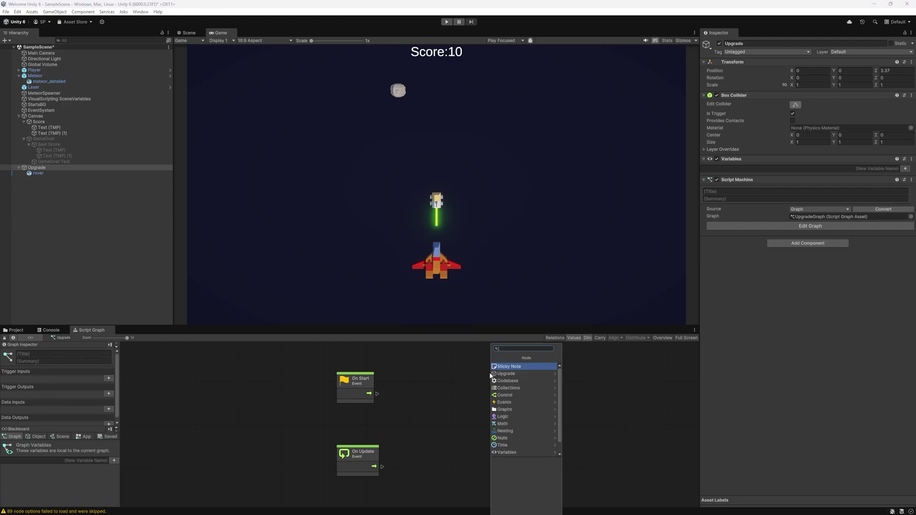
type("roat")
left_click(501, 402)
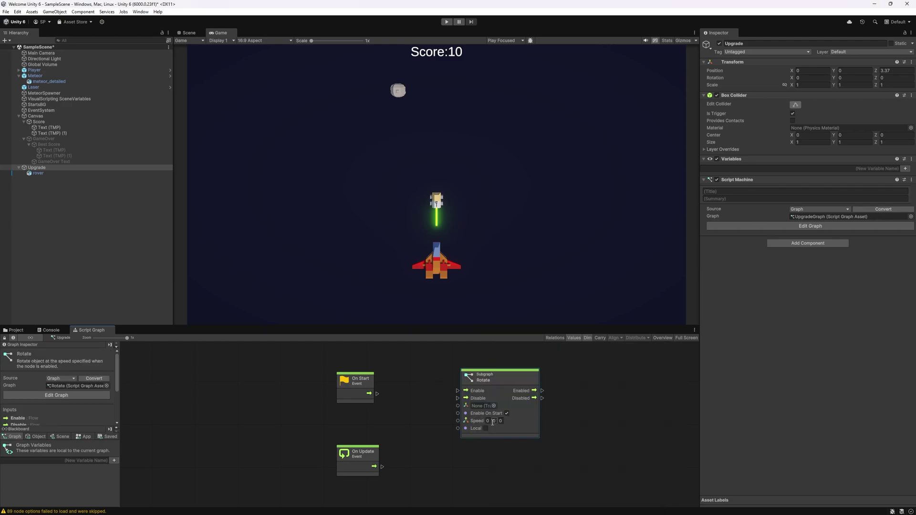
left_click(487, 421)
left_click(544, 363)
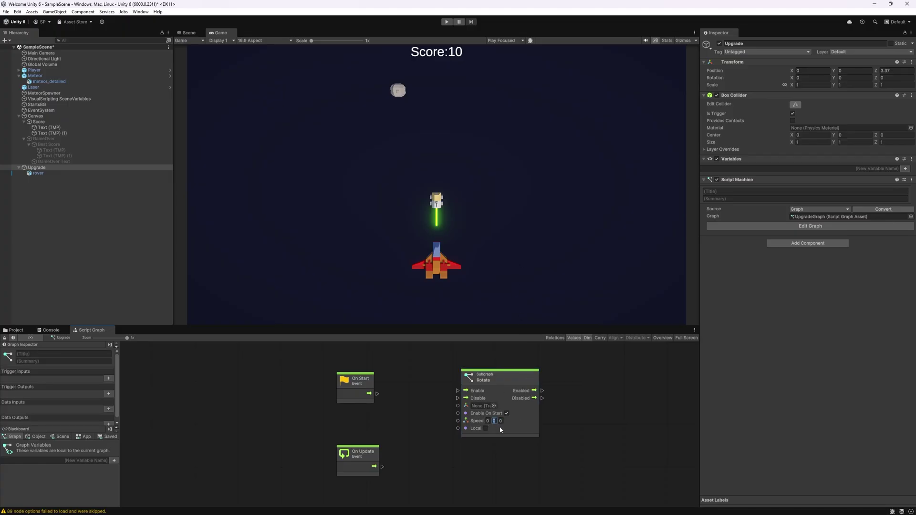
type("20")
left_click(501, 373)
middle_click_drag(501, 372, 464, 373)
Step: Add a Move subgraph node and, after checking the Meteor graph, set its speed to 0, 0, -2
right_click(462, 373)
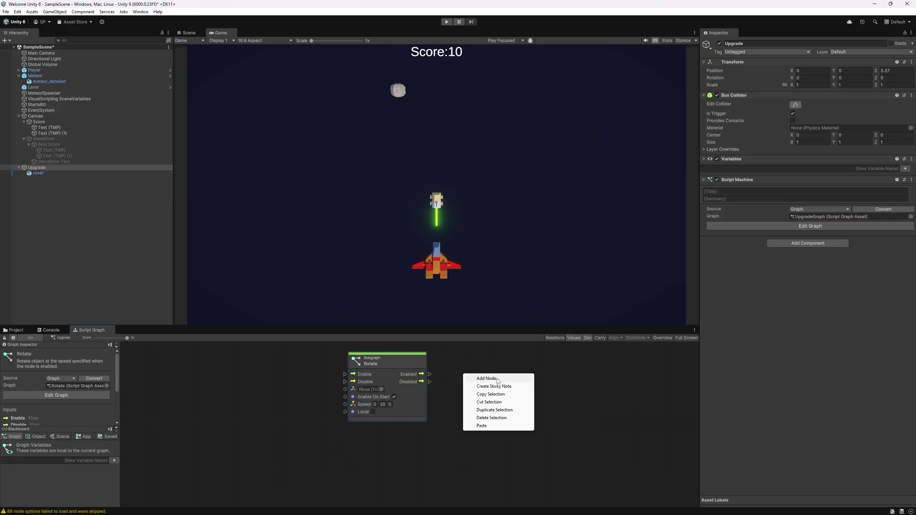
left_click(492, 379)
type("move")
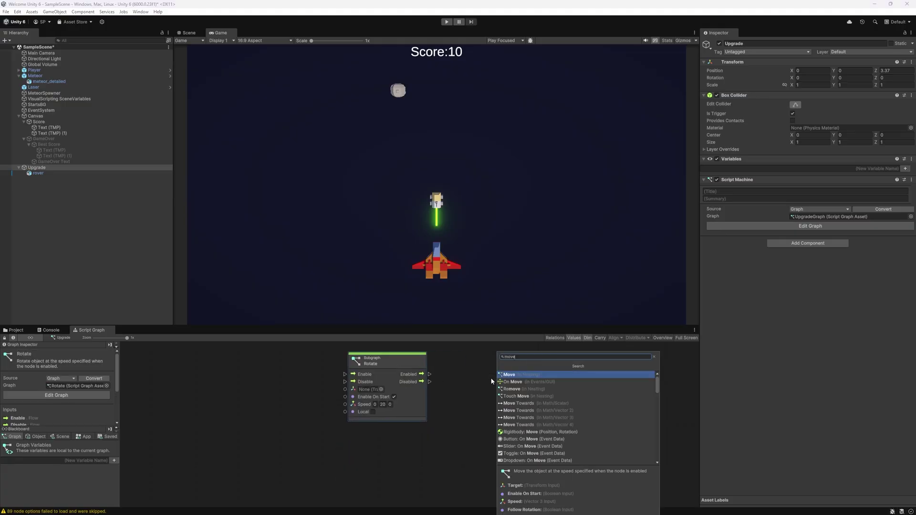
key("Return")
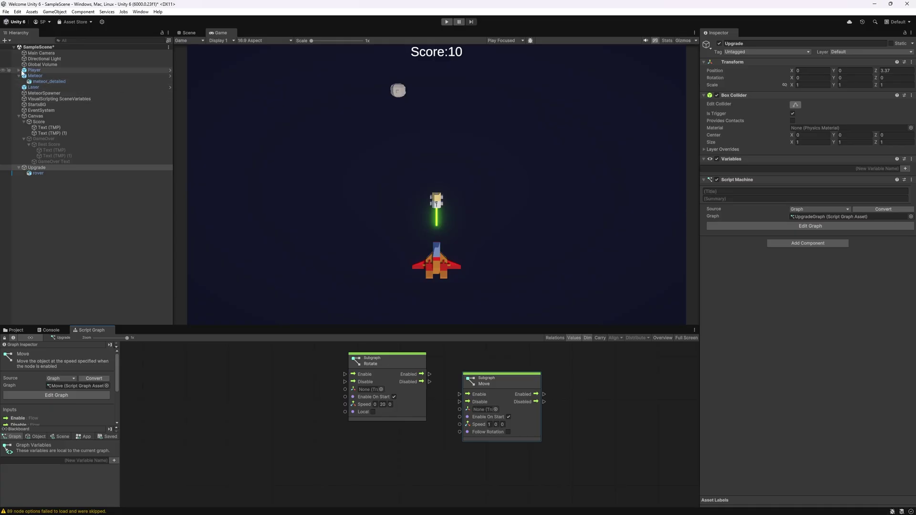
left_click(35, 75)
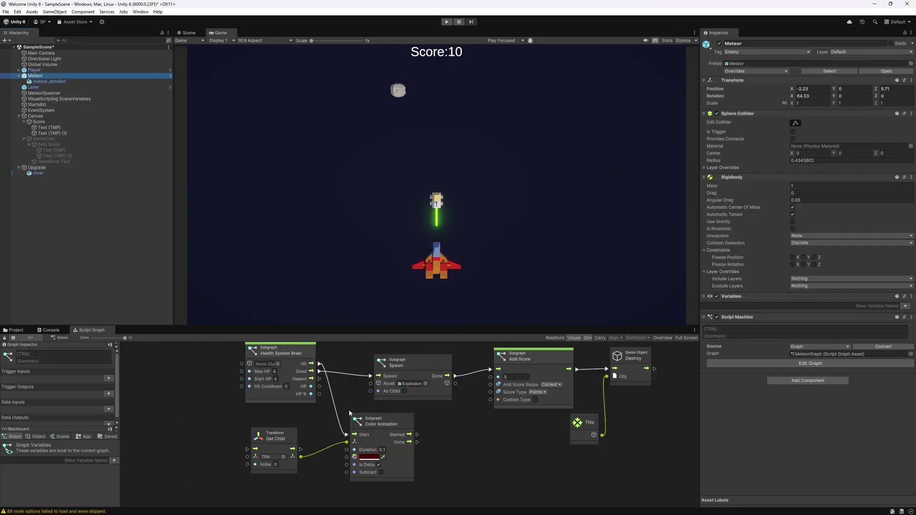
middle_click_drag(524, 393, 514, 494)
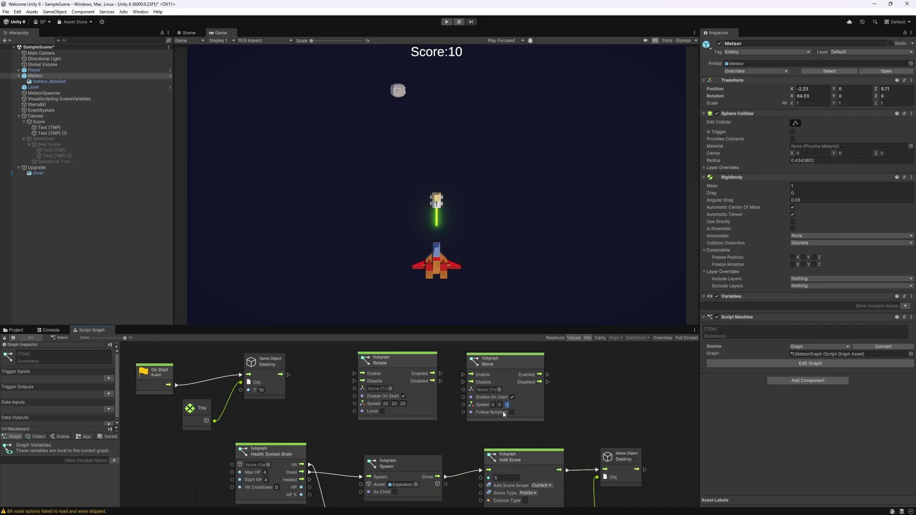
left_click(36, 166)
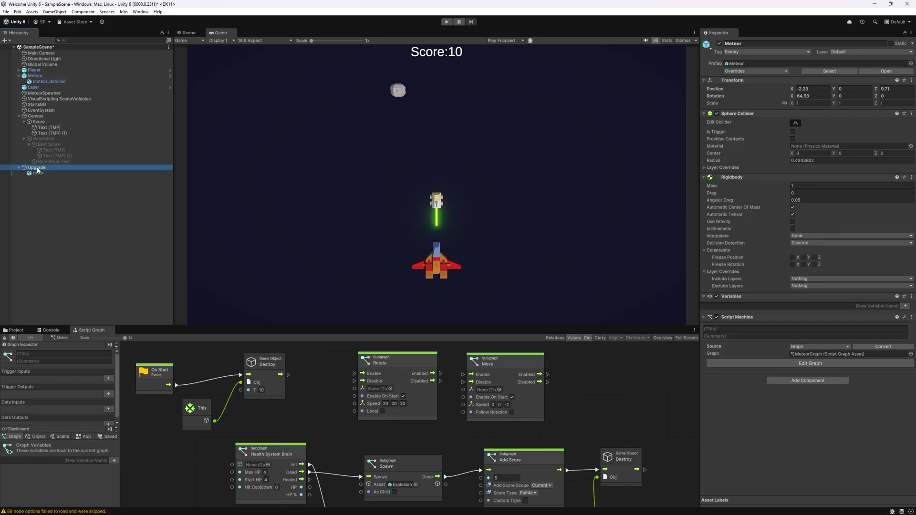
left_click(501, 383)
double_click(489, 424)
type("0")
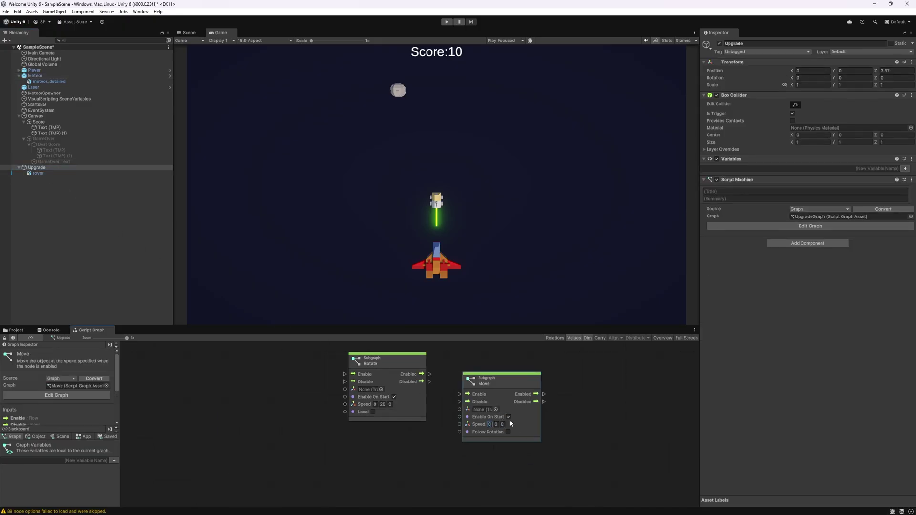
left_click(503, 424)
type("-2")
key("Return")
scroll(500, 344, "down", 1)
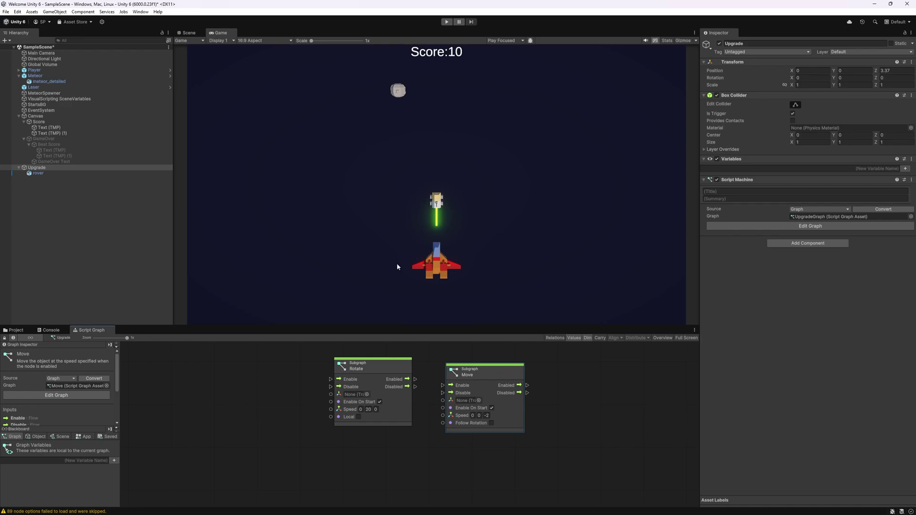
Step: Add an On Start event feeding a GameObject.Destroy node with a 10-second delay
right_click(240, 388)
left_click(258, 393)
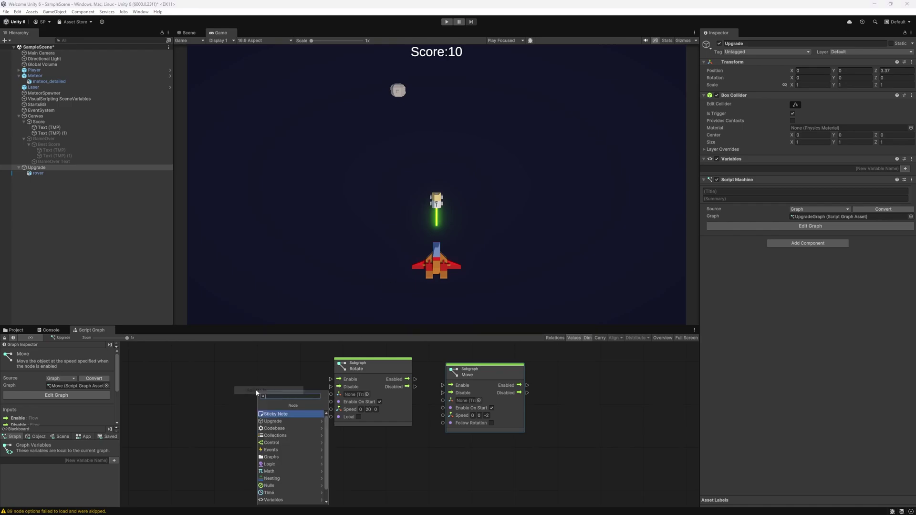
type("o")
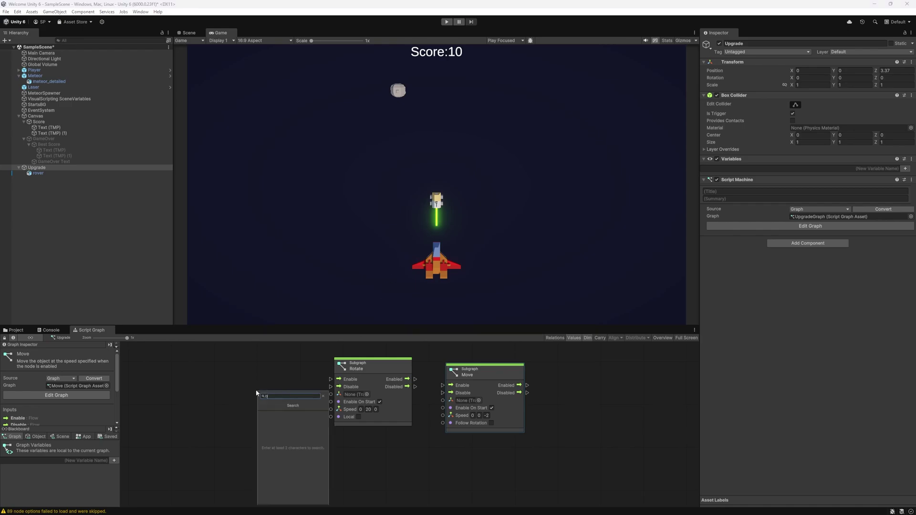
type("n s")
key("Return")
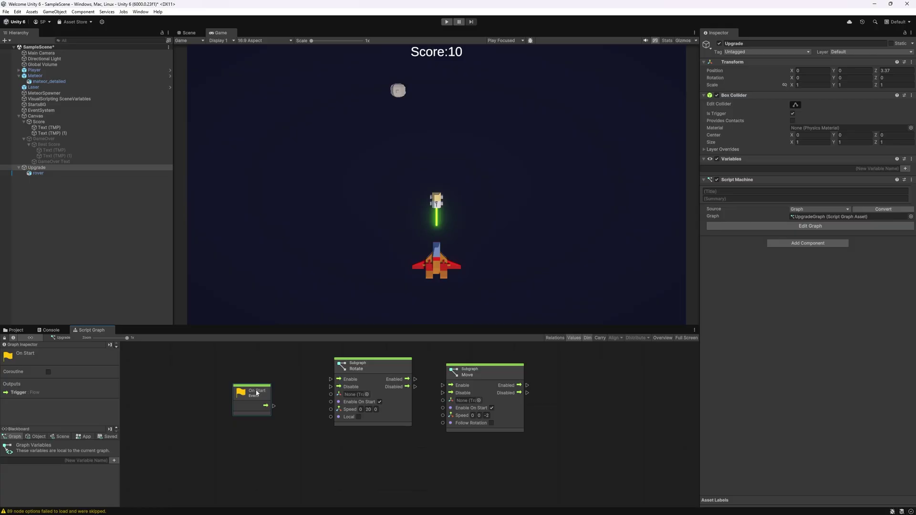
mouse_move(257, 393)
left_mouse_down()
mouse_move(197, 402)
mouse_move(230, 413)
left_mouse_up()
type("gi")
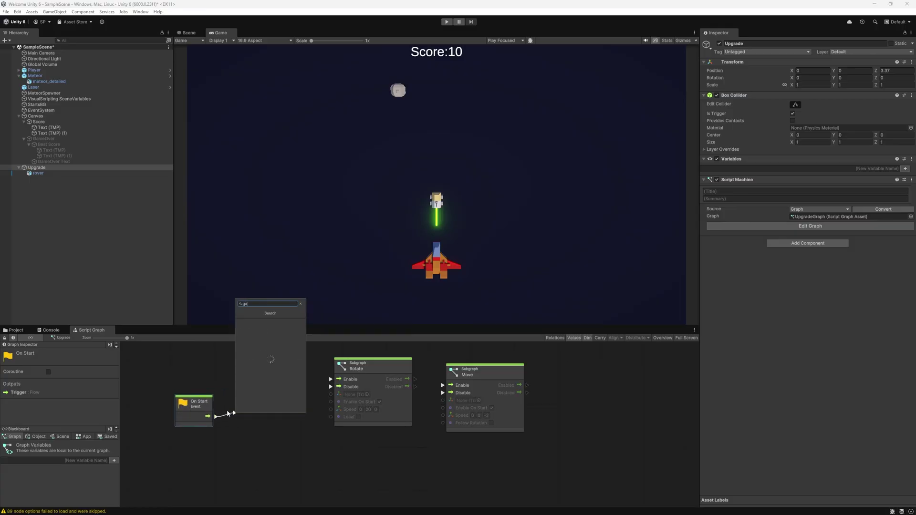
type("ga o des")
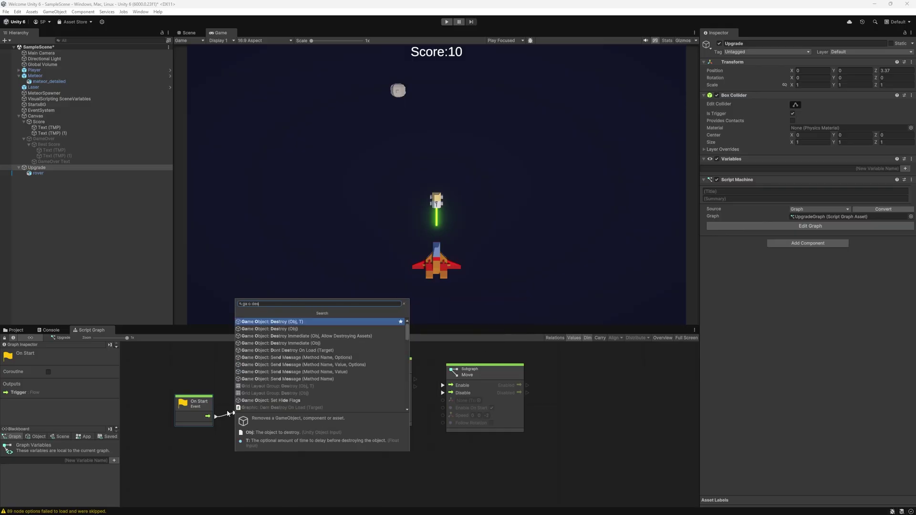
key("Return")
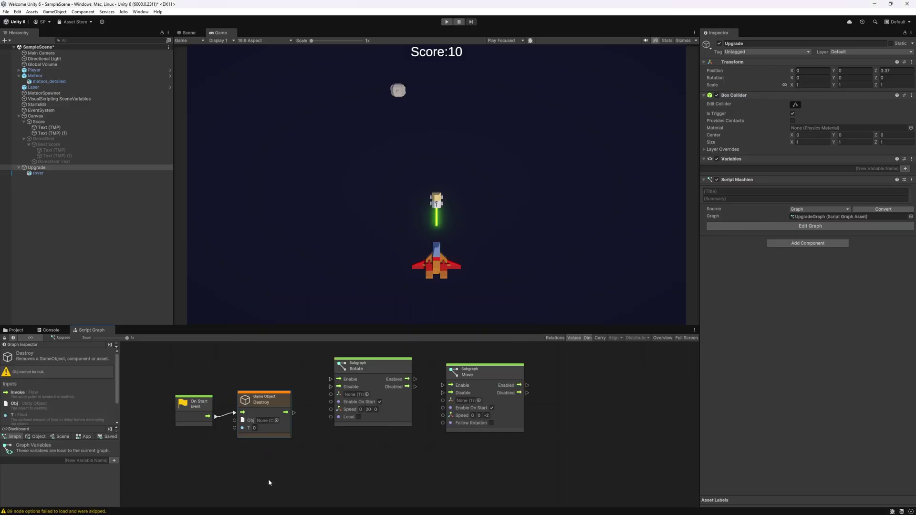
type("10")
left_click(264, 455)
Step: Connect a This node to Destroy's object input and tidy the node layout
left_click_drag(235, 423, 191, 453)
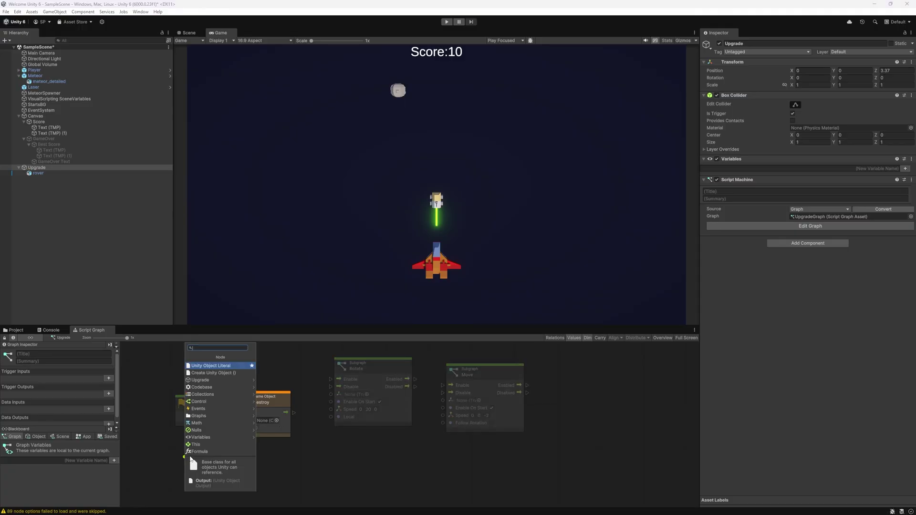
type("this")
left_click(190, 455)
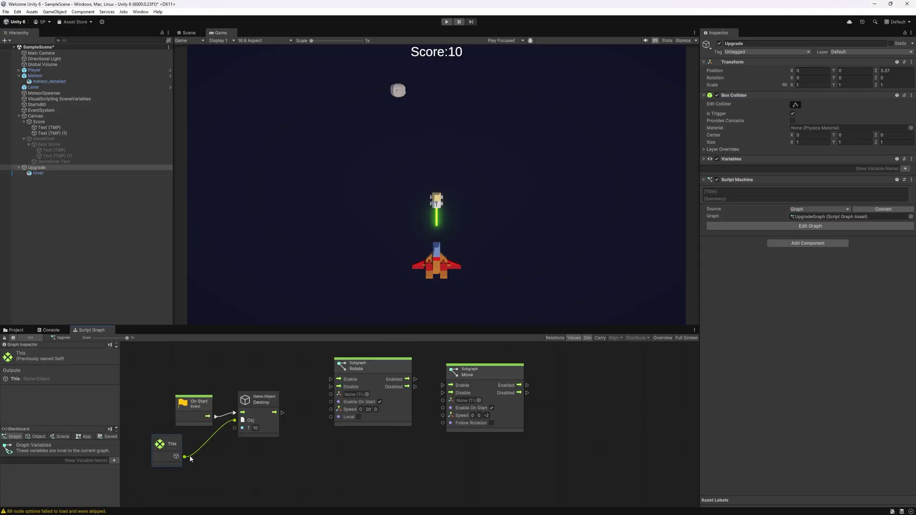
left_click_drag(163, 449, 186, 451)
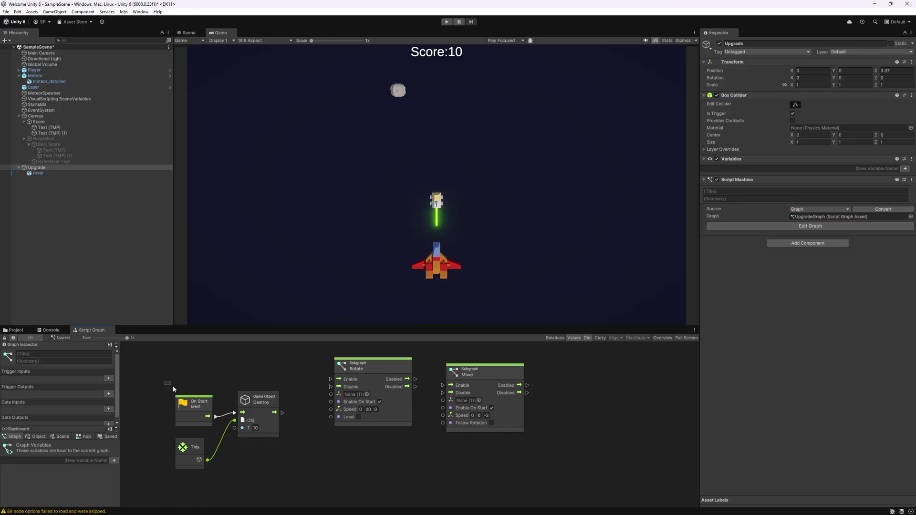
left_click(274, 433, "ctrl")
left_click(37, 168)
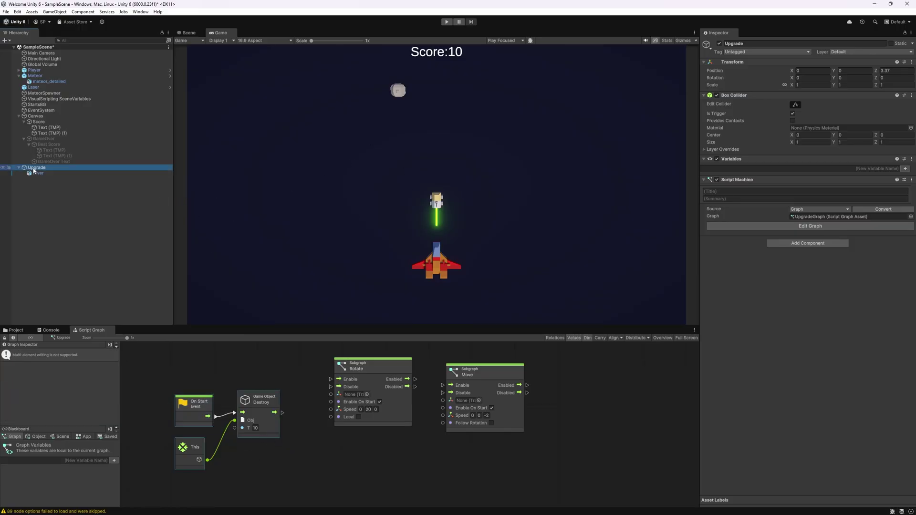
left_click_drag(146, 359, 541, 477)
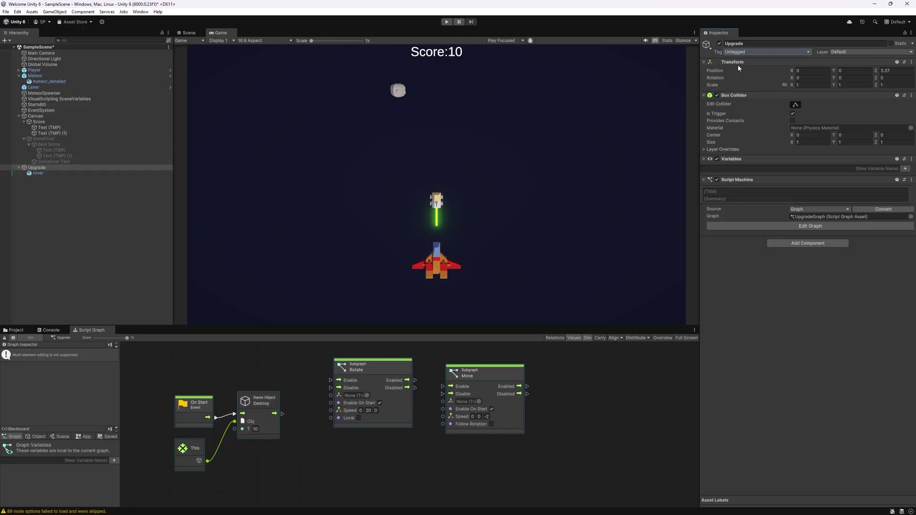
Step: Add a new 'Upgrade' tag in the Tags list and assign it to the Upgrade object
left_click(734, 52)
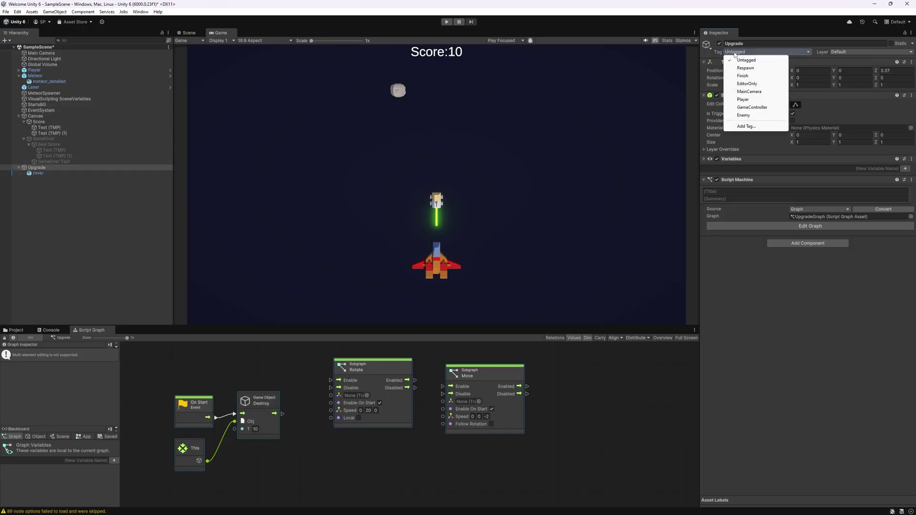
left_click(750, 128)
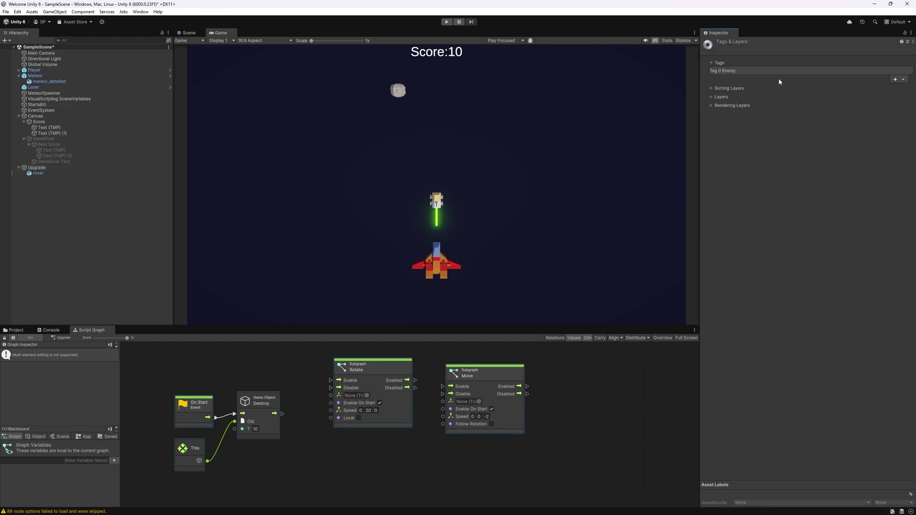
left_click(894, 80)
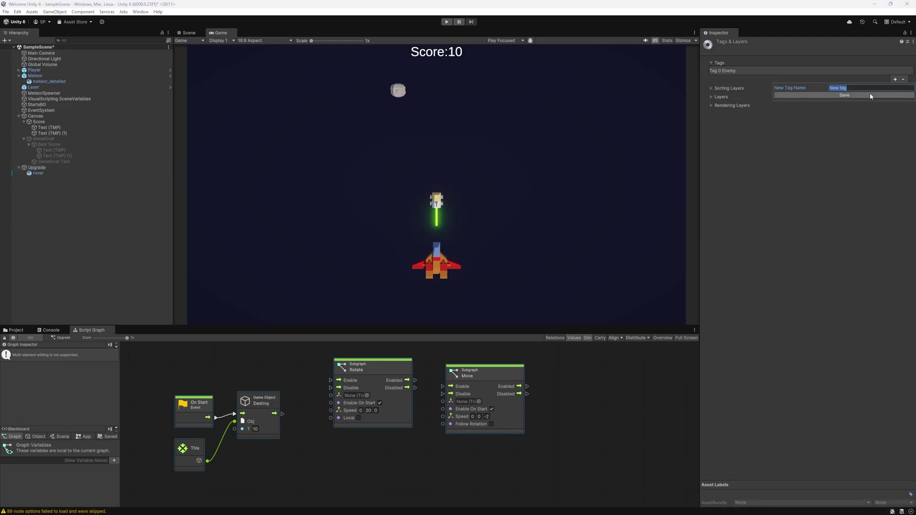
type("Upgrade")
left_click(870, 95)
left_click(36, 167)
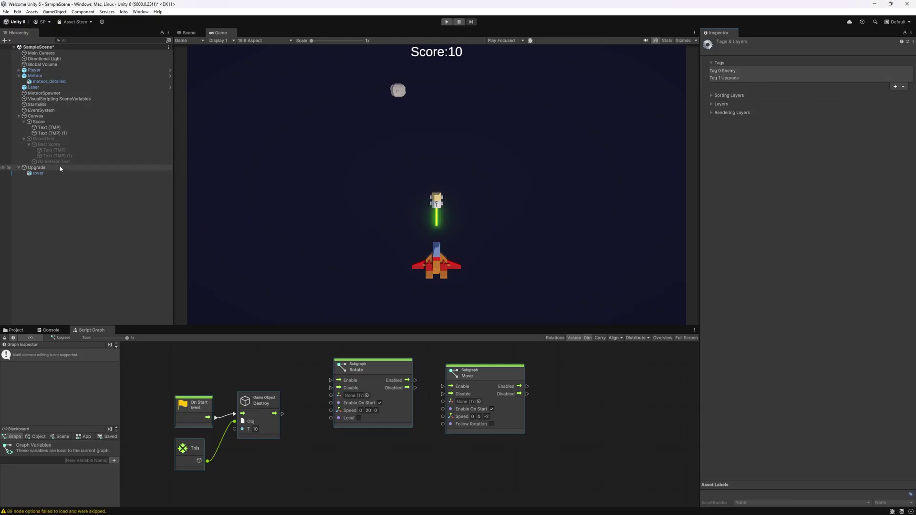
left_click(765, 52)
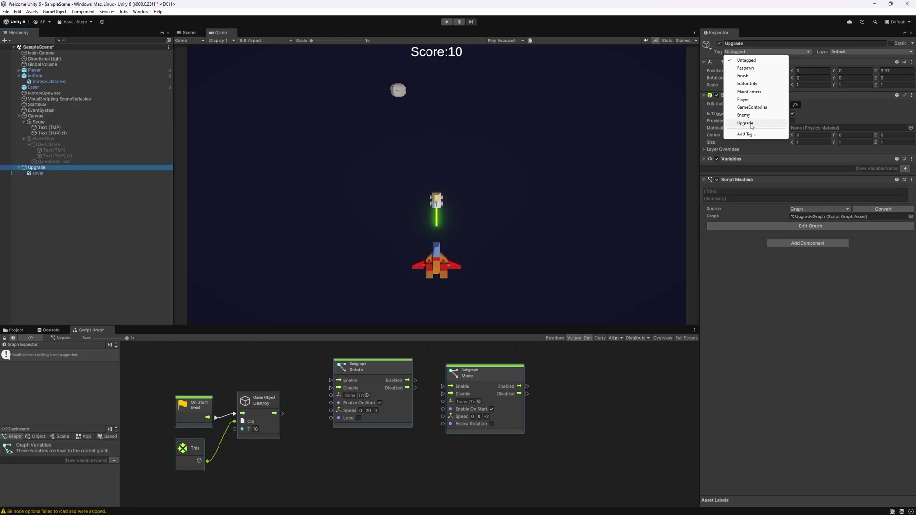
left_click(745, 123)
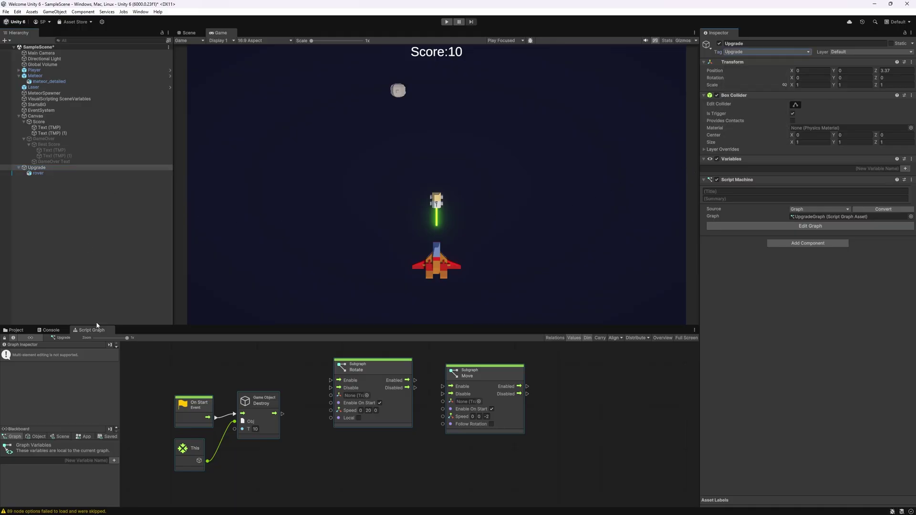
Step: Drag Upgrade into Assets > Prefabs to make a prefab, then select Player
left_click(17, 330)
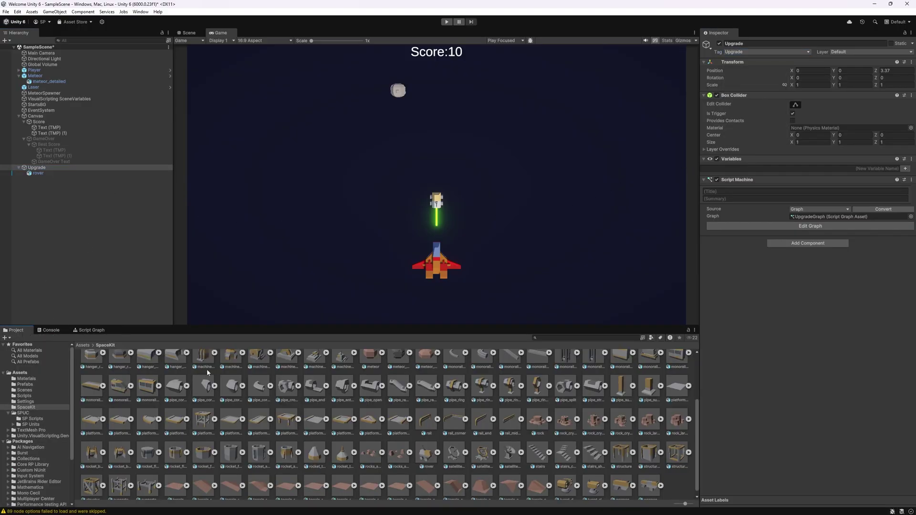
left_click(84, 346)
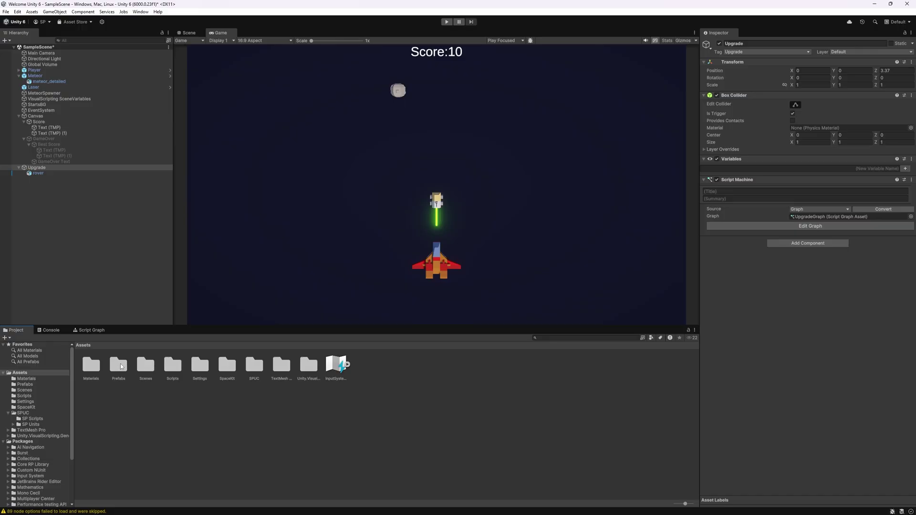
double_click(120, 364)
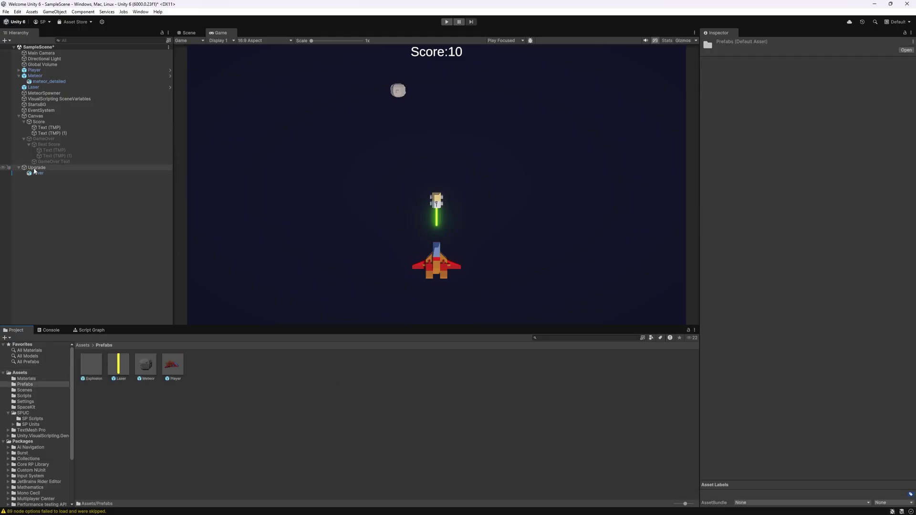
left_click_drag(38, 168, 251, 387)
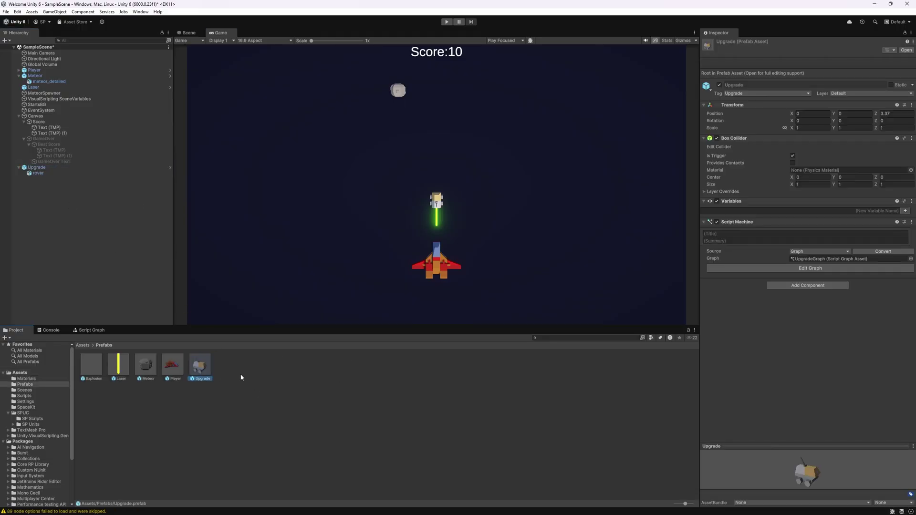
left_click(36, 167)
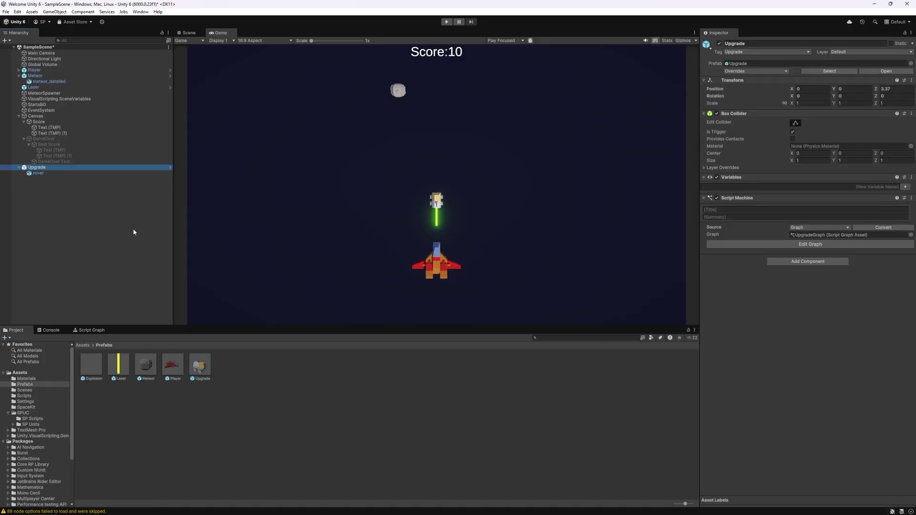
left_click(34, 69)
Step: Replace the On Keyboard Input node with If Collide, wiring Enter to the Upgrade event trigger
left_click(811, 363)
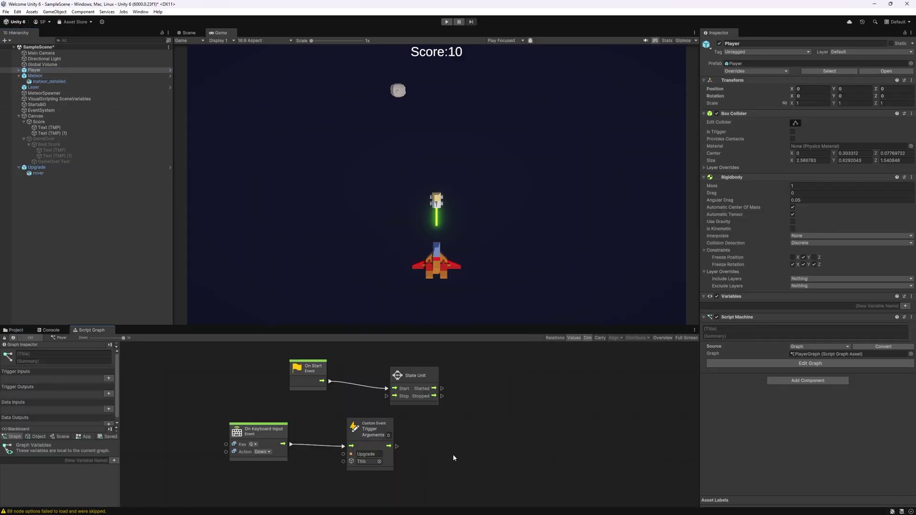
scroll(304, 453, "down", 2)
left_click(268, 398)
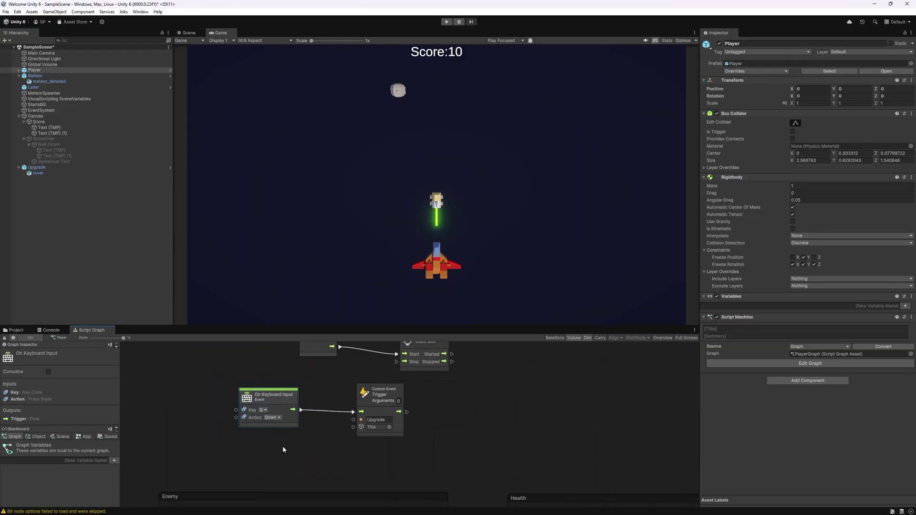
key("Delete")
right_click(237, 392)
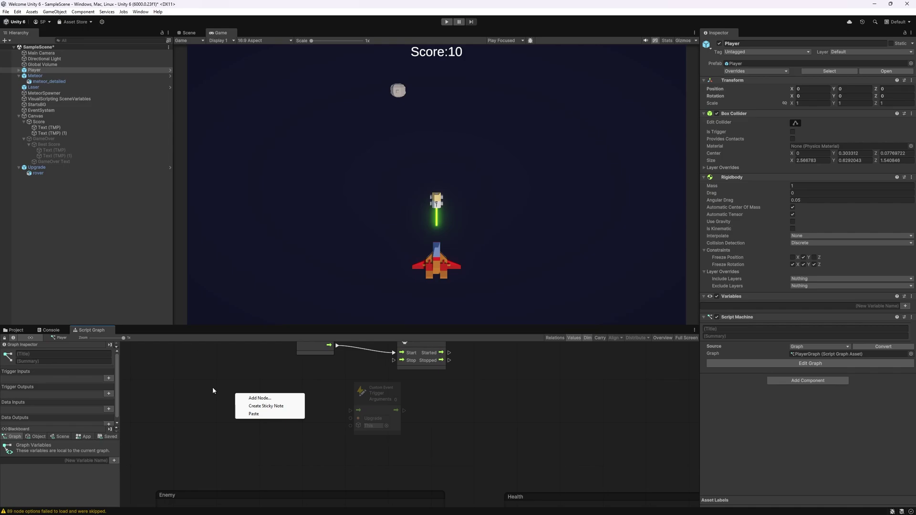
left_click(259, 398)
type("if ")
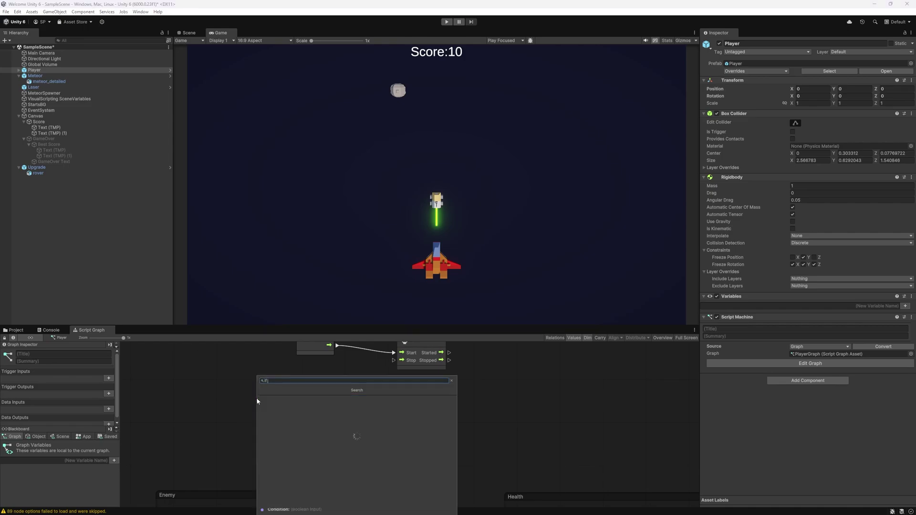
type("c")
key("Return")
type("Upgrade")
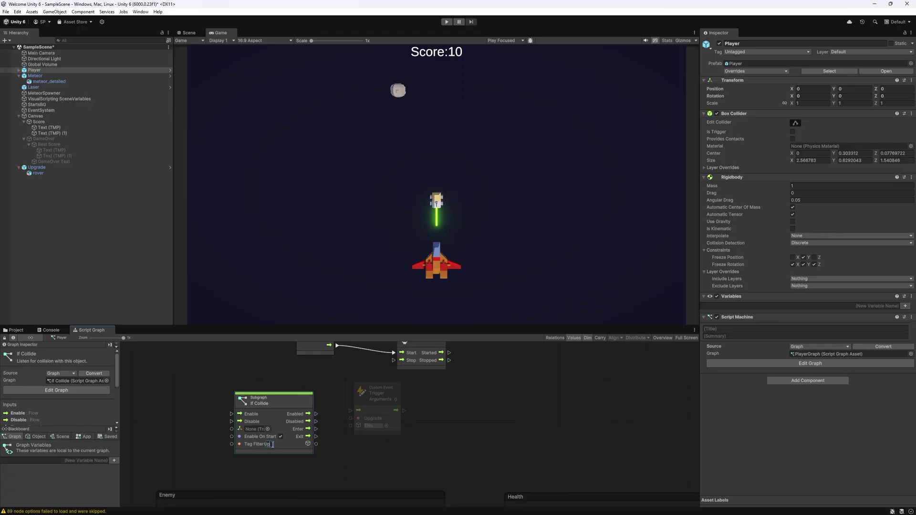
left_click_drag(276, 400, 264, 391)
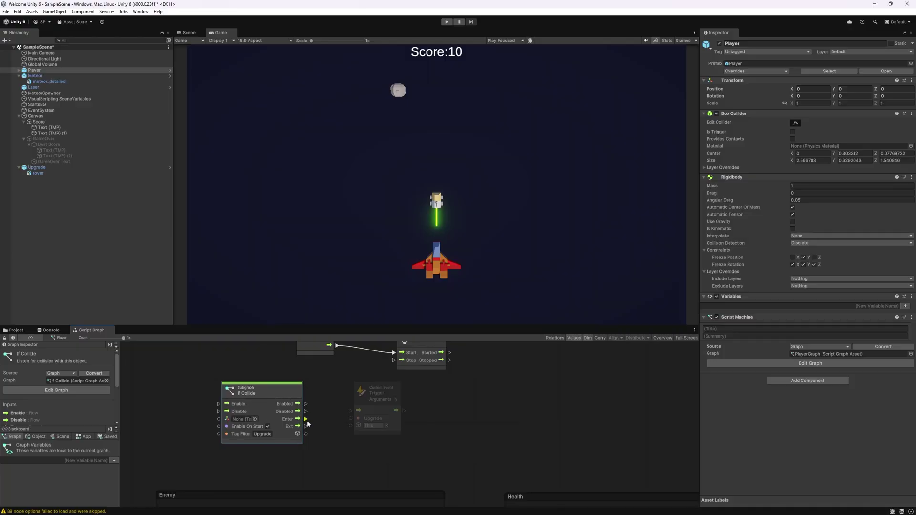
left_click_drag(306, 419, 352, 413)
Step: Play-test by flying and shooting meteors up to score 70, then stop play mode
key("ctrl+p")
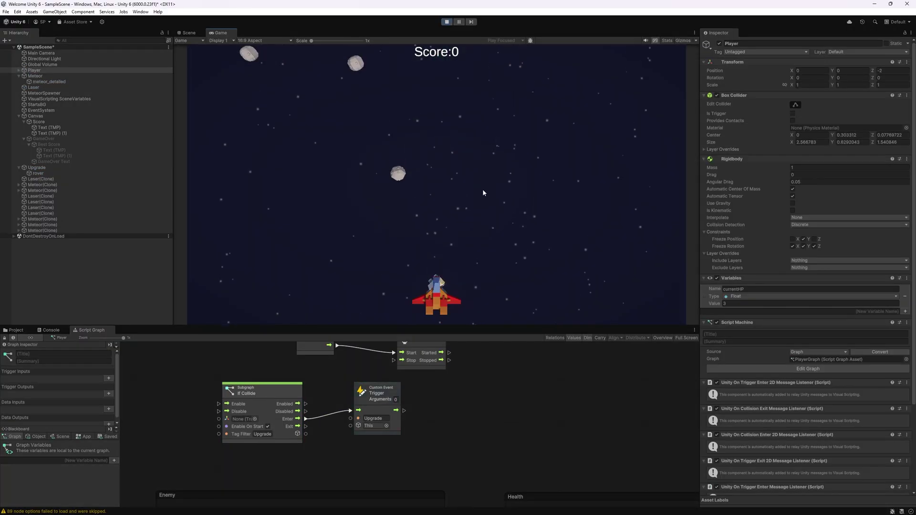
key("Right")
key("Right")
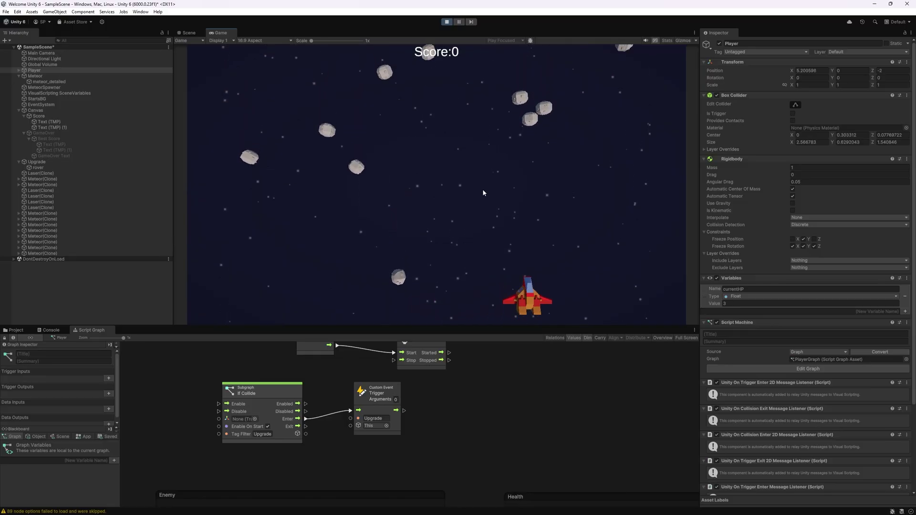
key("space")
key("space")
key("space")
key("space")
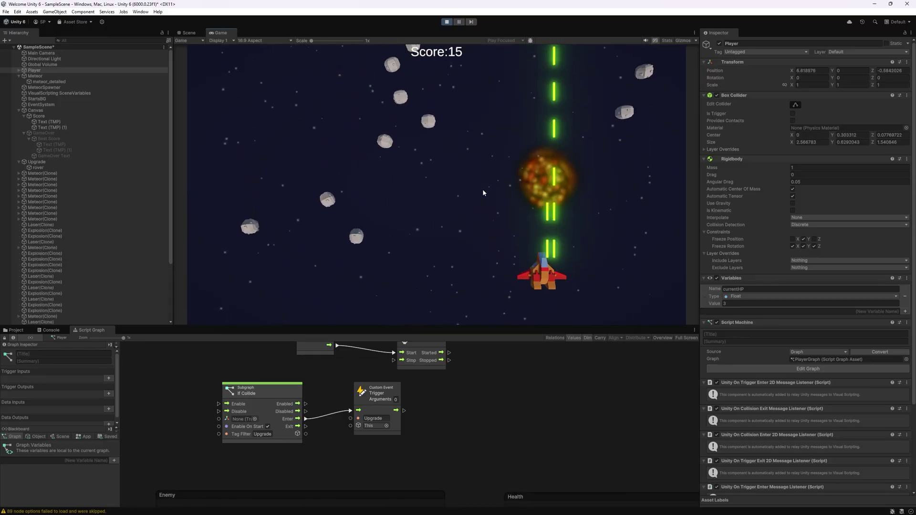
key("Left")
key("space")
key("space")
key("Left")
key("space")
key("space")
key("space")
key("space")
key("space")
key("space")
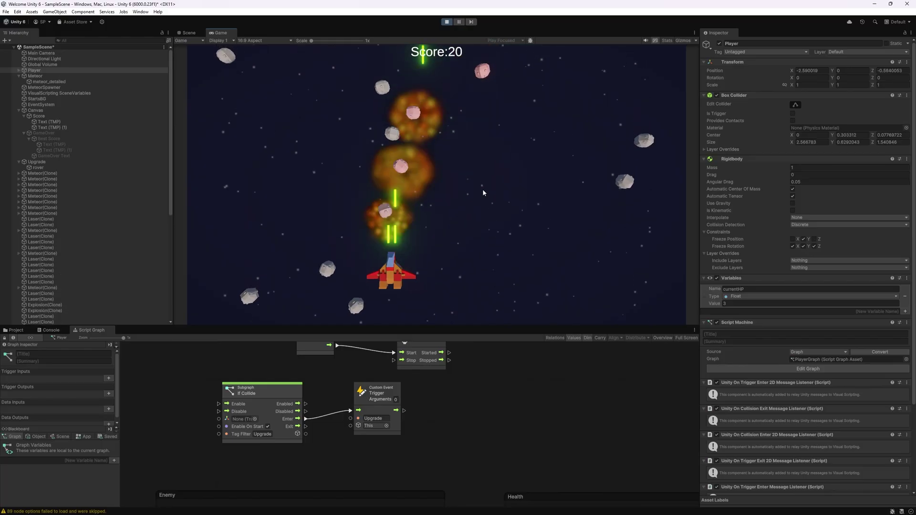
key("Right")
key("space")
key("space")
key("space")
key("space")
key("Left")
key("space")
key("space")
key("space")
key("space")
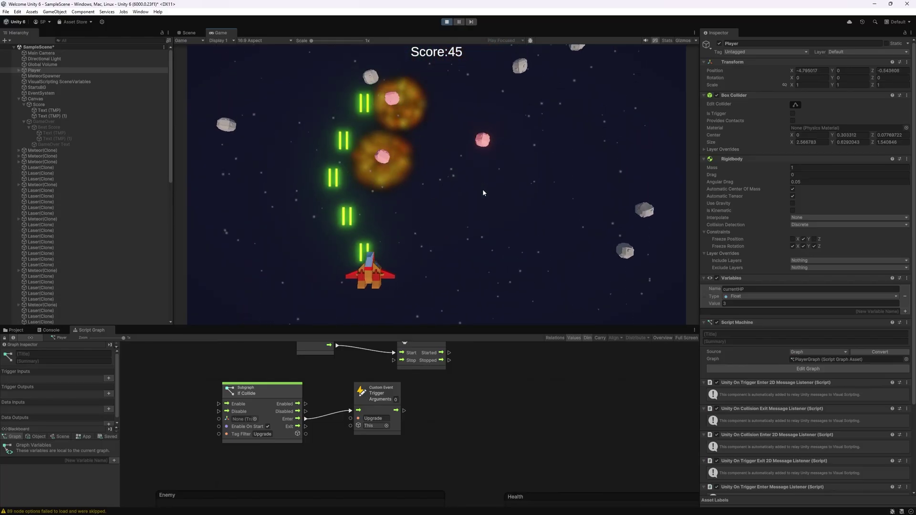
key("Right")
key("space")
key("space")
key("Right")
key("space")
key("space")
key("space")
key("space")
key("space")
key("space")
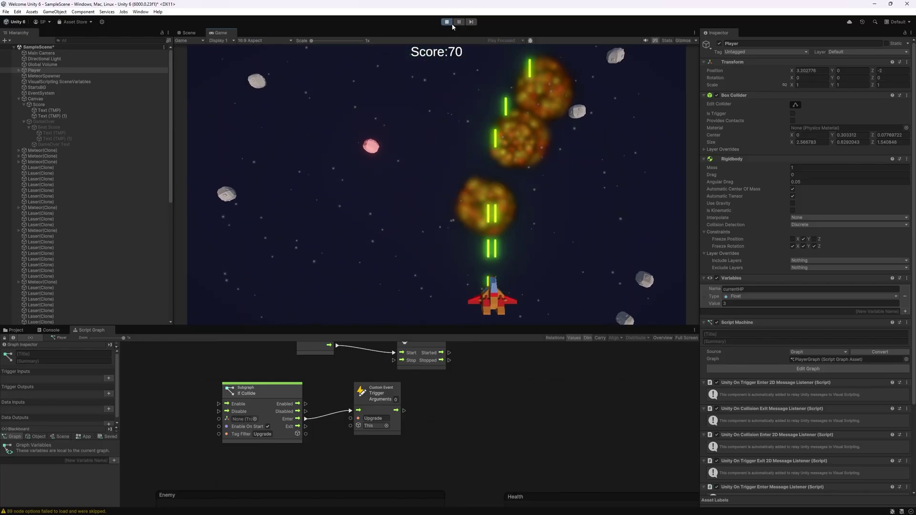
key("space")
key("space")
left_click(447, 22)
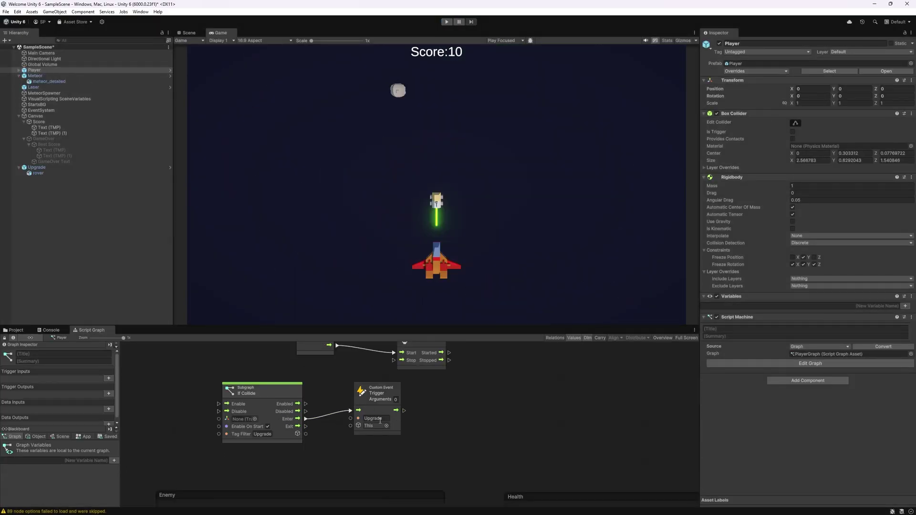
Step: Insert a Destroy (Obj) node between If Collide's Enter and the Upgrade trigger
left_click_drag(379, 392, 419, 391)
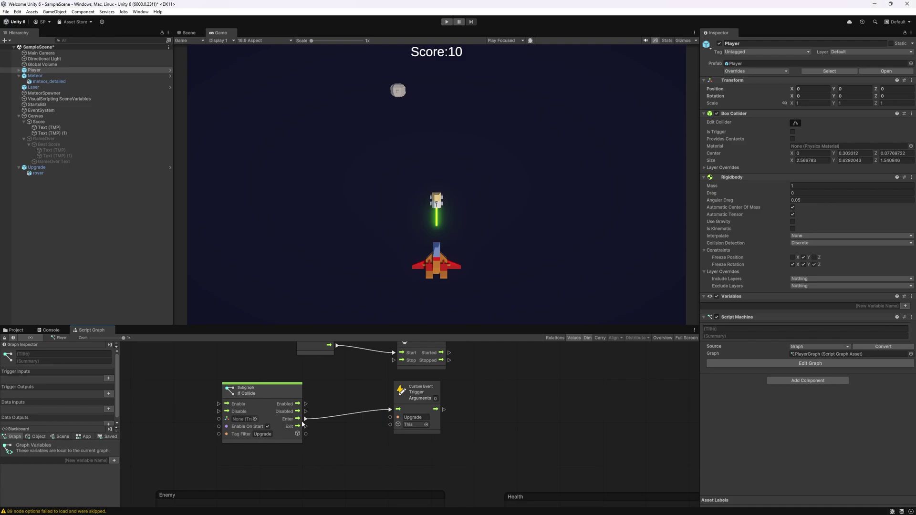
left_click_drag(305, 420, 329, 408)
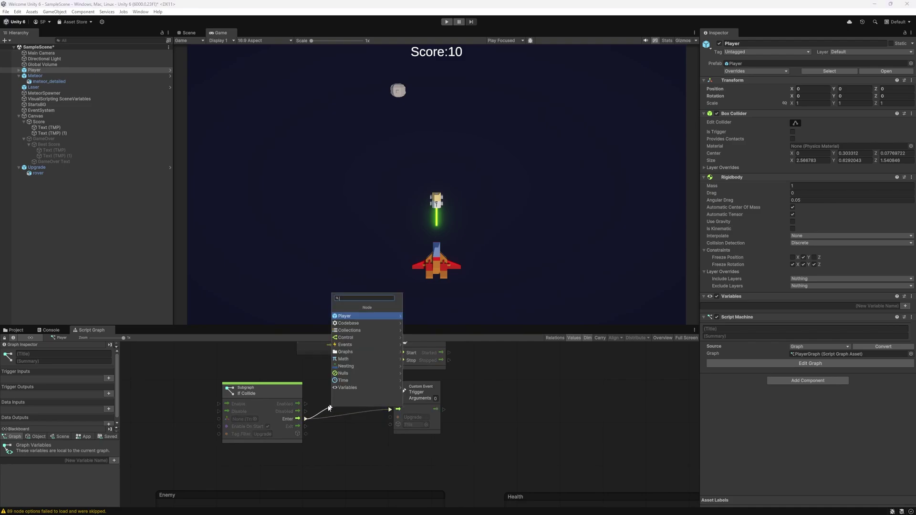
type("go de")
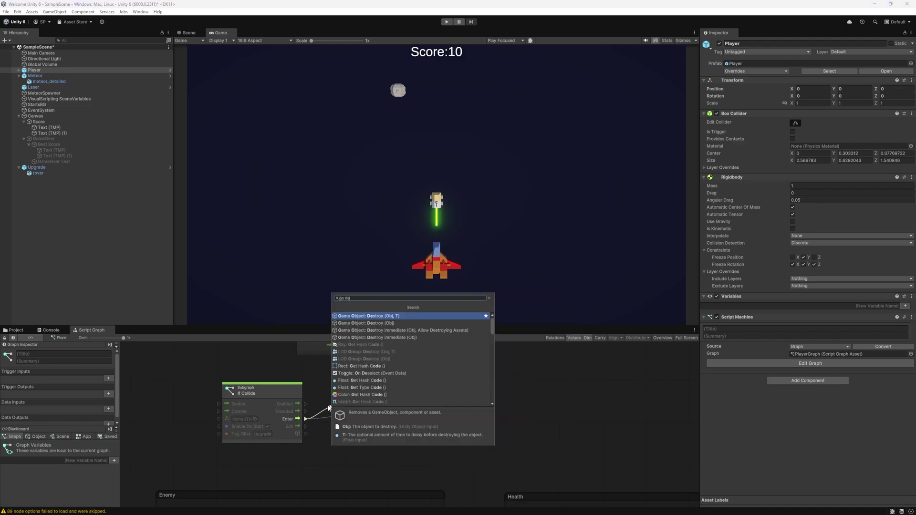
key("Down")
key("Return")
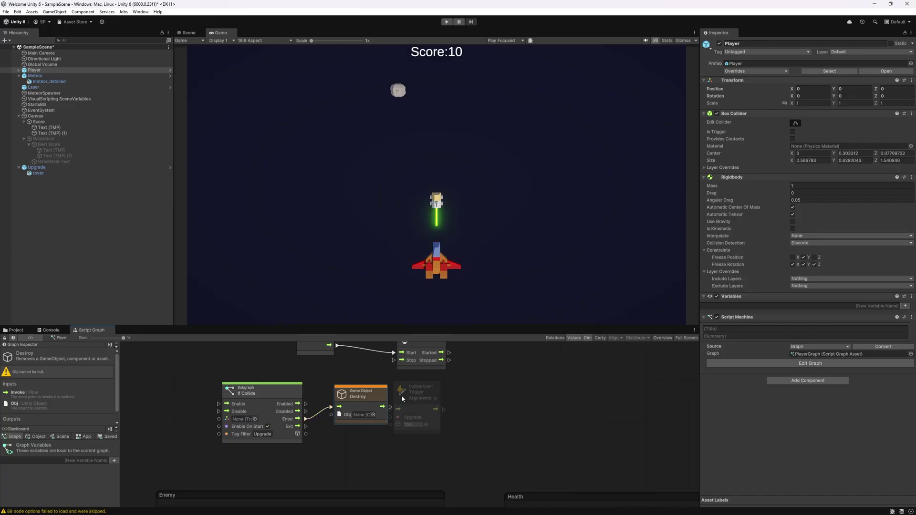
mouse_move(401, 395)
left_mouse_down()
mouse_move(429, 392)
mouse_move(419, 408)
left_mouse_up()
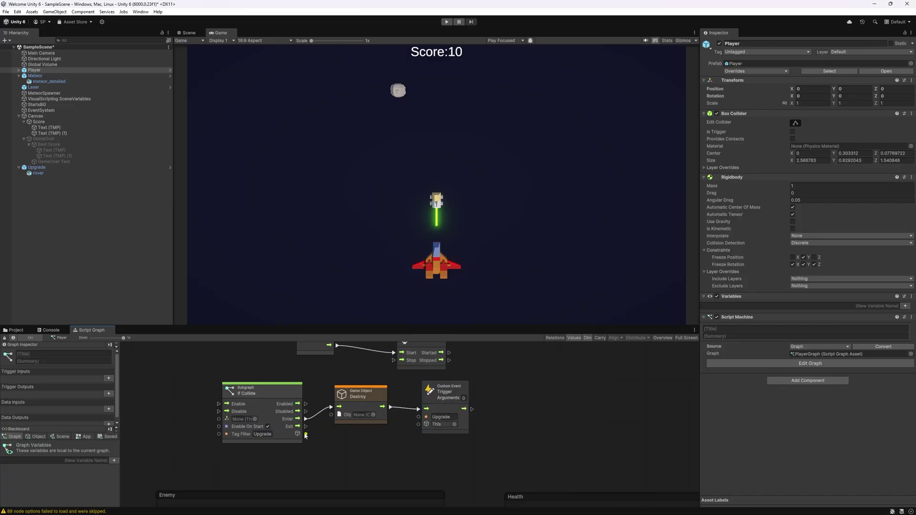
Step: Feed the collided object into Destroy's Obj input and start a play test
left_click_drag(297, 434, 327, 426)
left_click(335, 416)
left_click(265, 390)
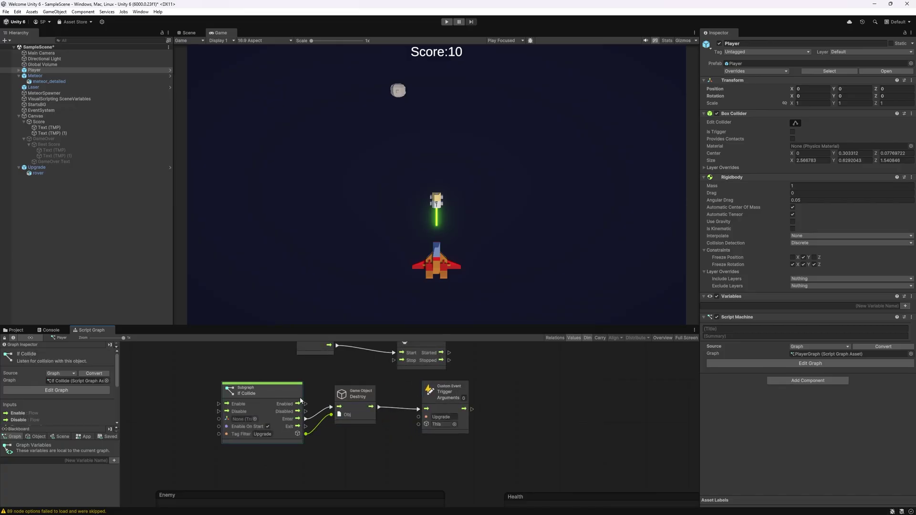
left_click_drag(355, 394, 361, 402)
left_click(447, 22)
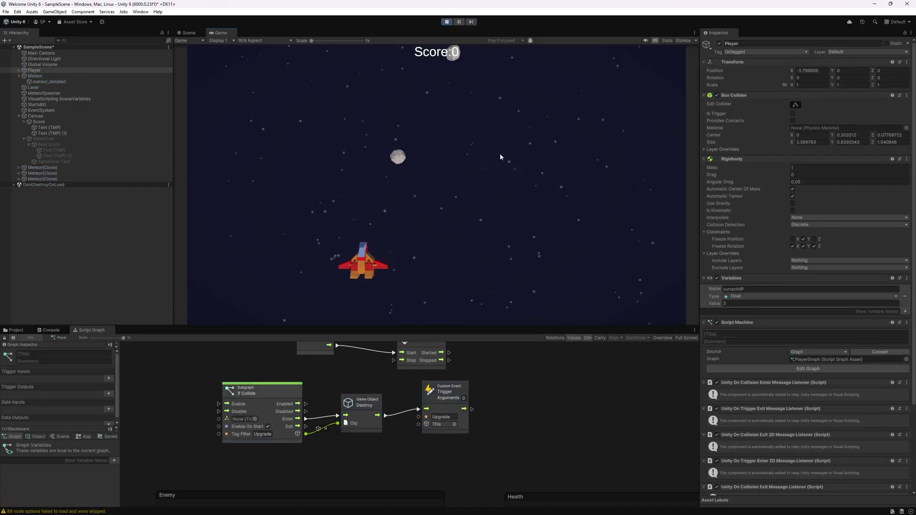
Step: Fly and shoot meteors, collecting the pickup for double lasers up to score 40, then stop
key("Left")
key("Right")
key("space")
key("space")
key("space")
key("Right")
key("space")
key("space")
key("space")
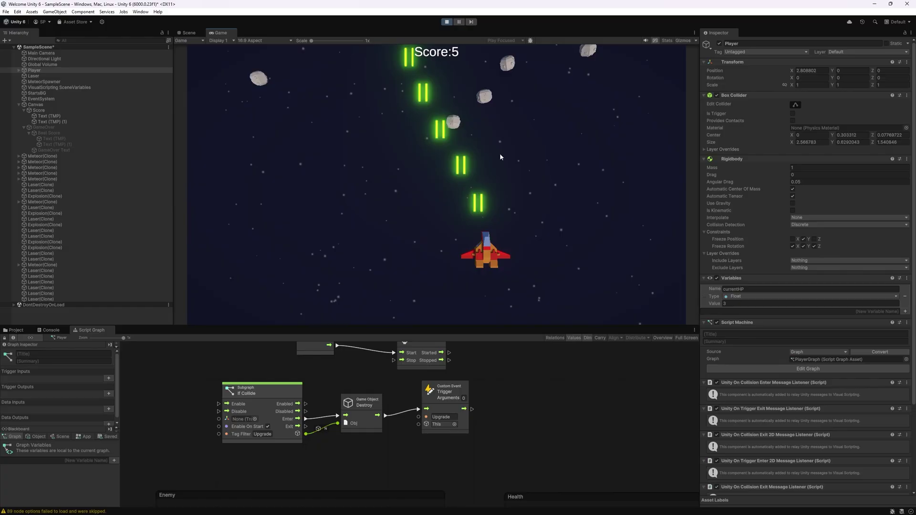
key("space")
key("space")
key("space")
key("space")
key("space")
key("space")
key("space")
key("space")
key("space")
key("Left")
key("space")
key("space")
key("space")
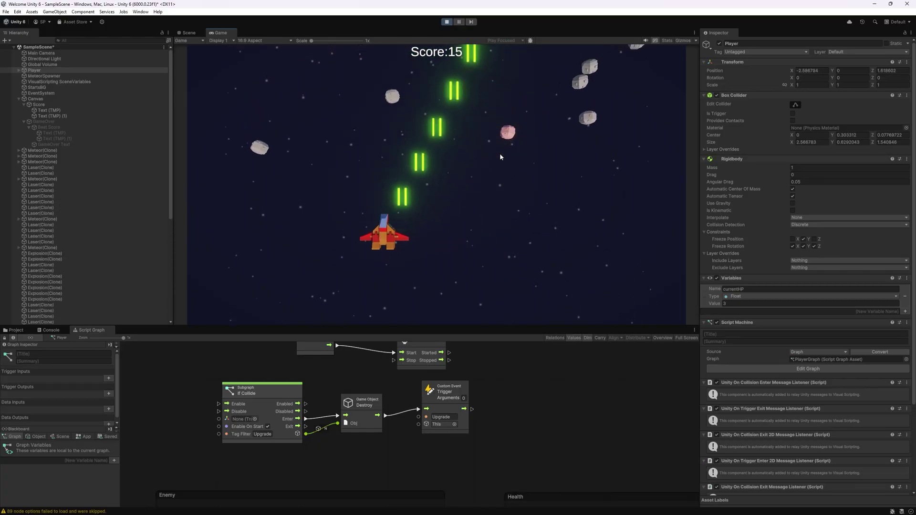
key("space")
key("space")
key("space")
key("Down")
key("space")
key("space")
key("space")
key("space")
key("space")
key("space")
key("space")
key("space")
key("space")
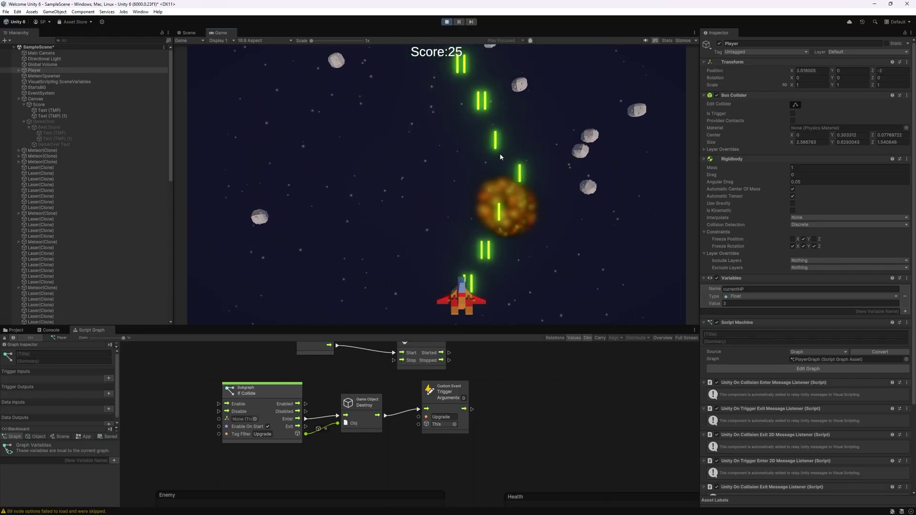
key("Left")
key("space")
key("space")
key("space")
key("Left")
key("space")
key("space")
key("space")
key("space")
key("space")
key("space")
key("space")
key("space")
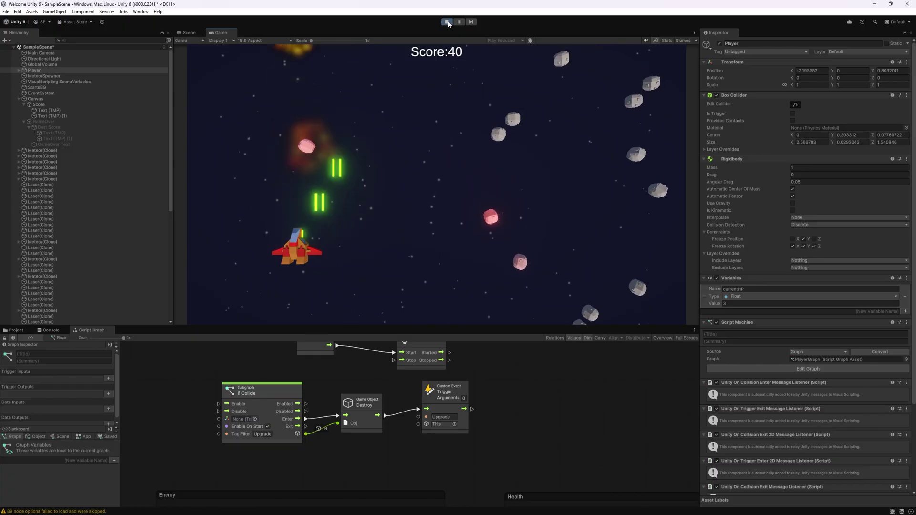
key("space")
key("space")
key("space")
left_click(447, 22)
Step: Select Meteor and enlarge the Script Graph panel to show its lower nodes
left_click(55, 76)
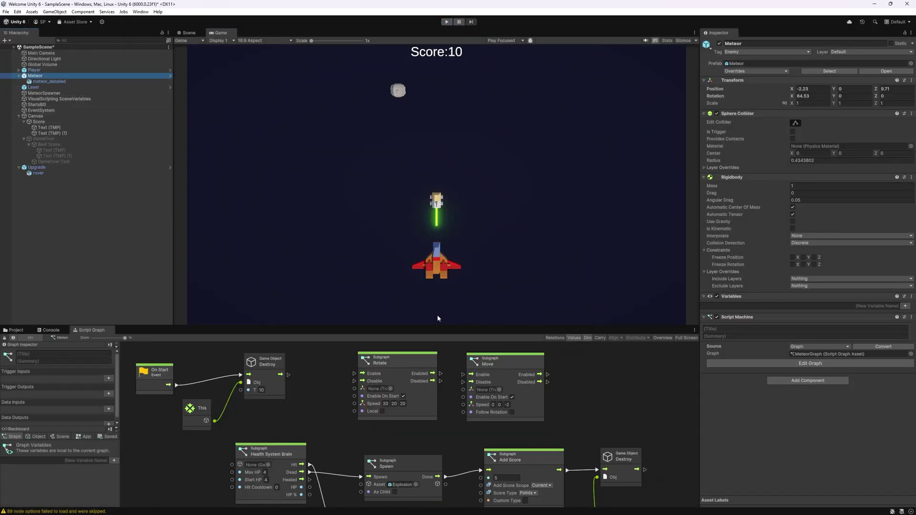
left_click_drag(456, 325, 456, 226)
middle_click_drag(458, 401, 380, 346)
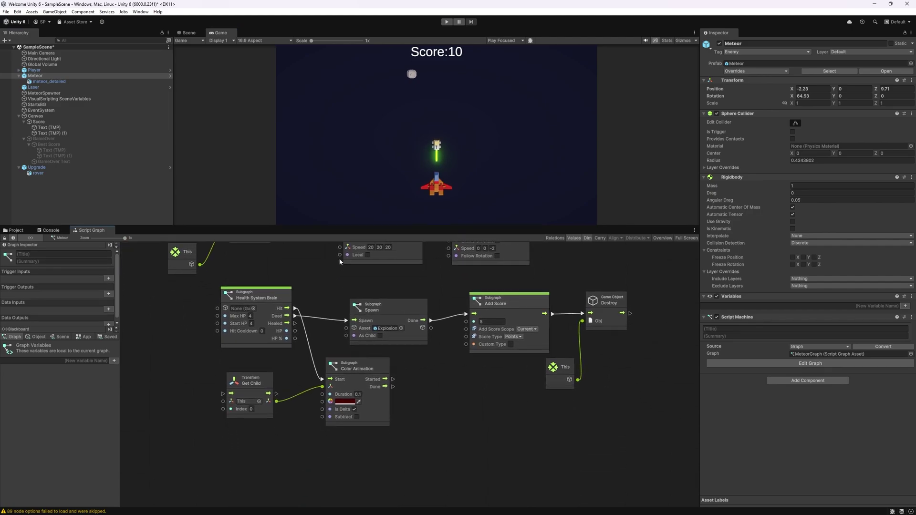
Step: Move the Destroy and This nodes right and drag out a connection from Add Score
left_click_drag(142, 327, 591, 477)
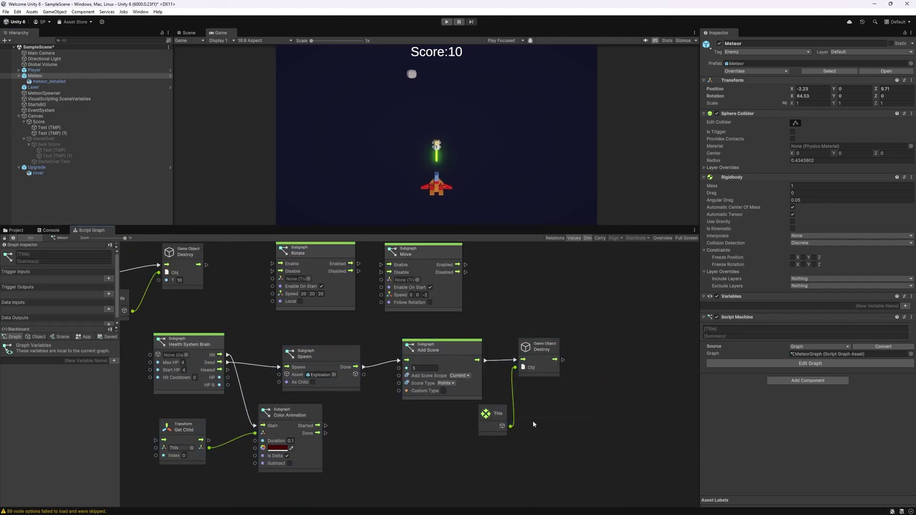
left_click(537, 400)
left_click_drag(544, 353, 653, 352)
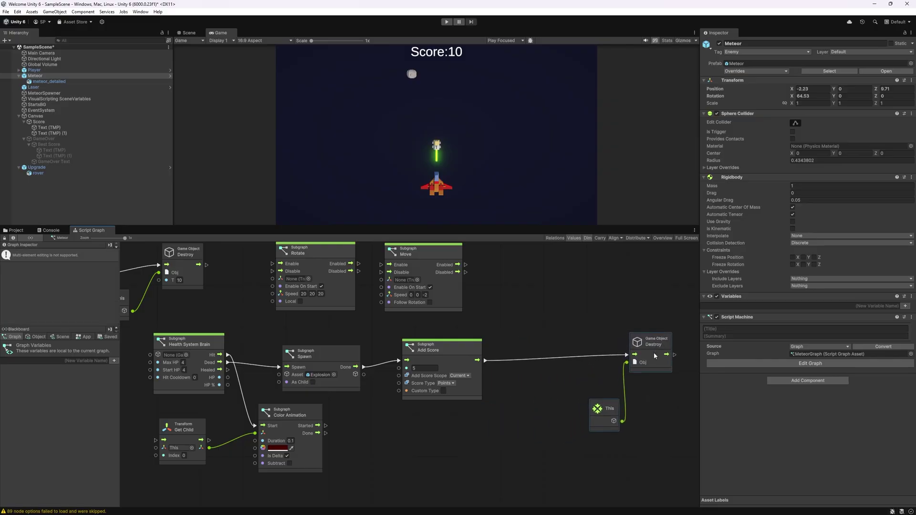
middle_click_drag(501, 390, 435, 389)
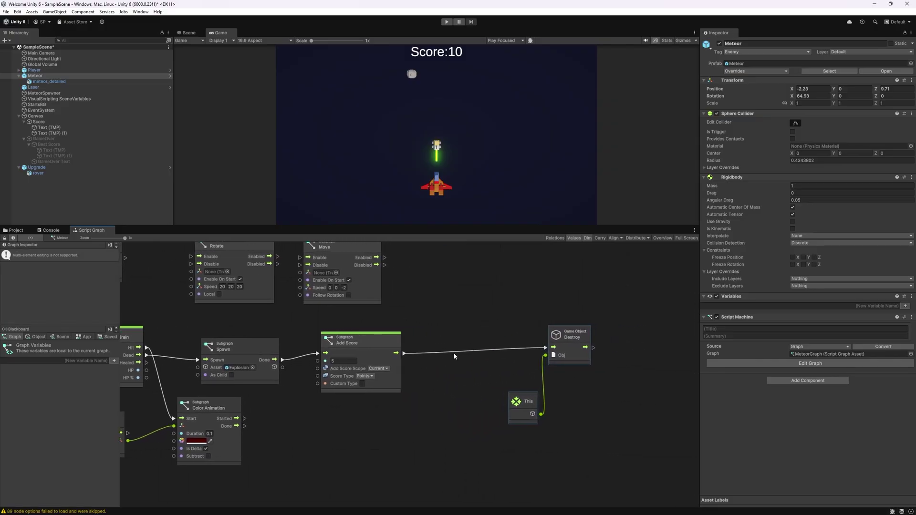
left_click_drag(495, 296, 608, 423)
left_click_drag(565, 344, 615, 346)
left_click_drag(396, 353, 464, 373)
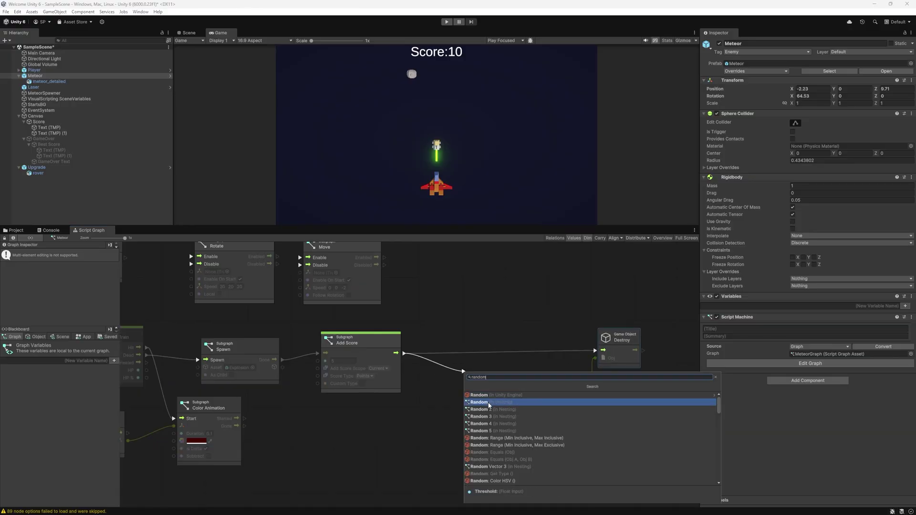
Step: Add the Random subgraph node after Add Score and set its threshold to 0.8
left_click(481, 401)
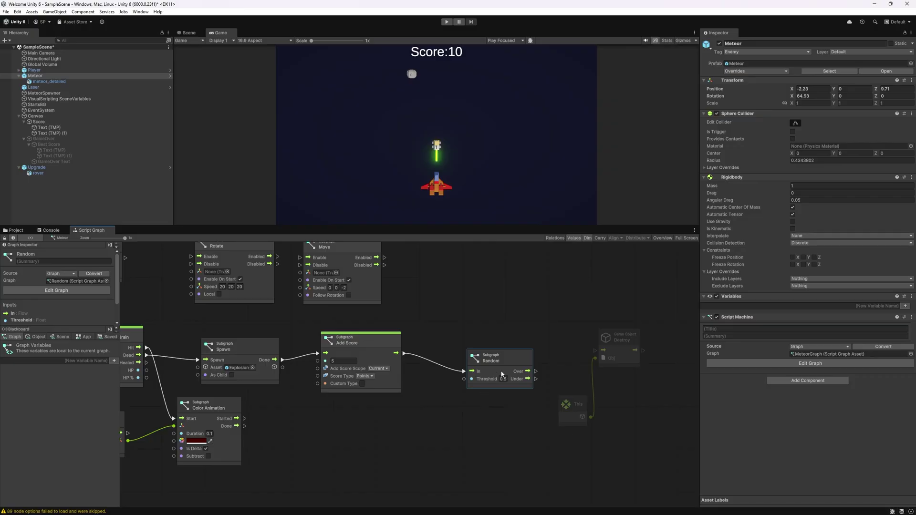
double_click(503, 379)
mouse_move(501, 364)
left_mouse_down()
mouse_move(487, 361)
mouse_move(553, 378)
left_mouse_up()
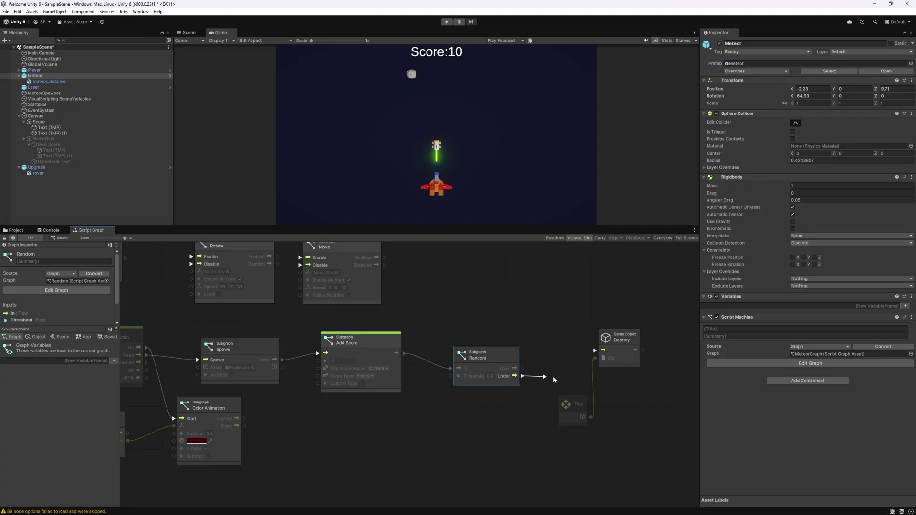
Step: Connect Random's Under output to Destroy and drag a new connection from Over
left_click(594, 354)
left_click_drag(549, 302, 650, 423)
mouse_move(514, 368)
left_mouse_down()
mouse_move(538, 297)
mouse_move(524, 301)
left_mouse_up()
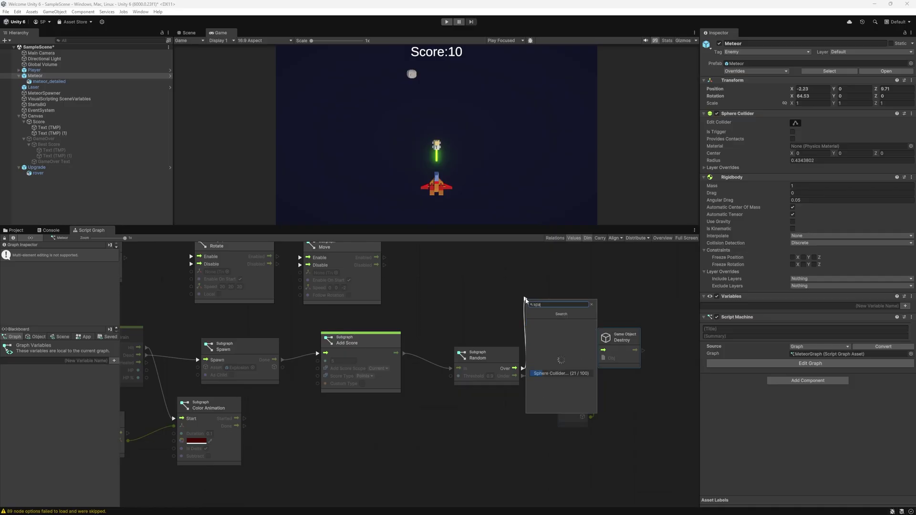
type("spawn")
Step: Add a Spawn node for the Upgrade prefab and wire its Done output to Destroy
key("Return")
left_click(567, 306)
type("upg")
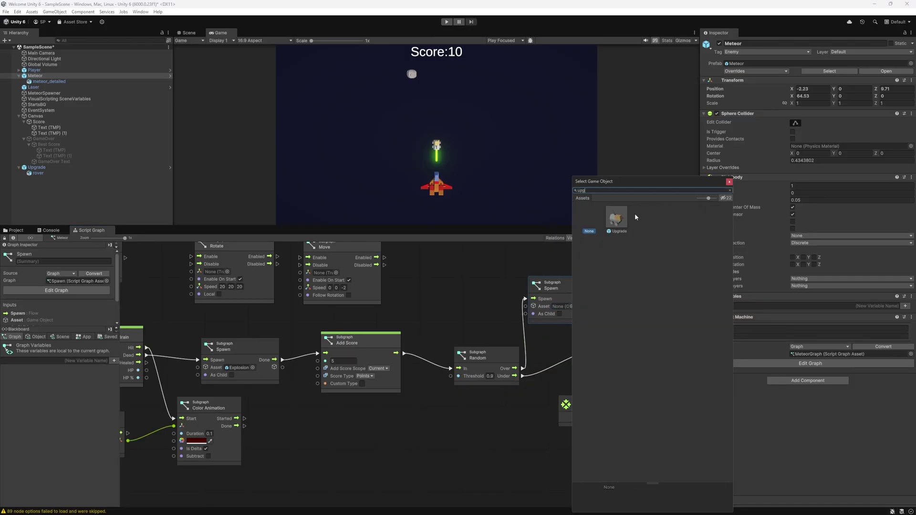
double_click(616, 218)
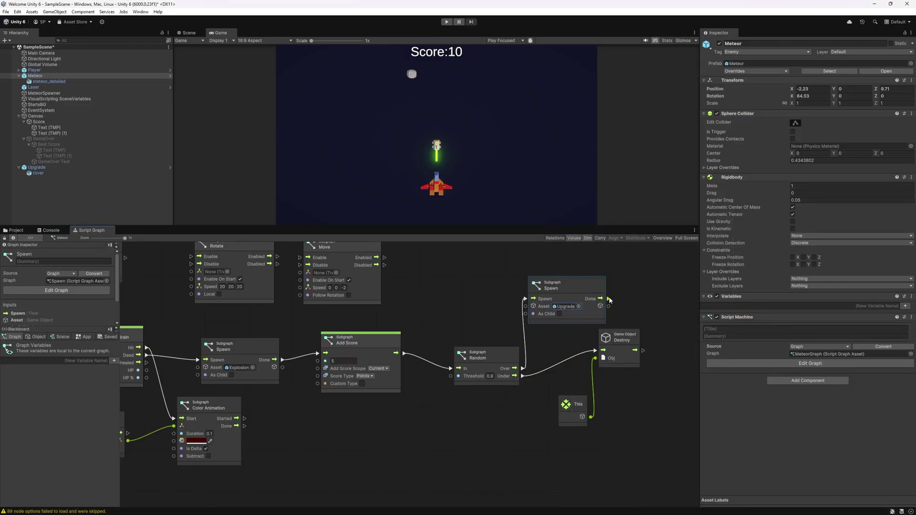
mouse_move(608, 299)
left_mouse_down()
mouse_move(606, 313)
mouse_move(673, 336)
left_mouse_up()
left_click(596, 352)
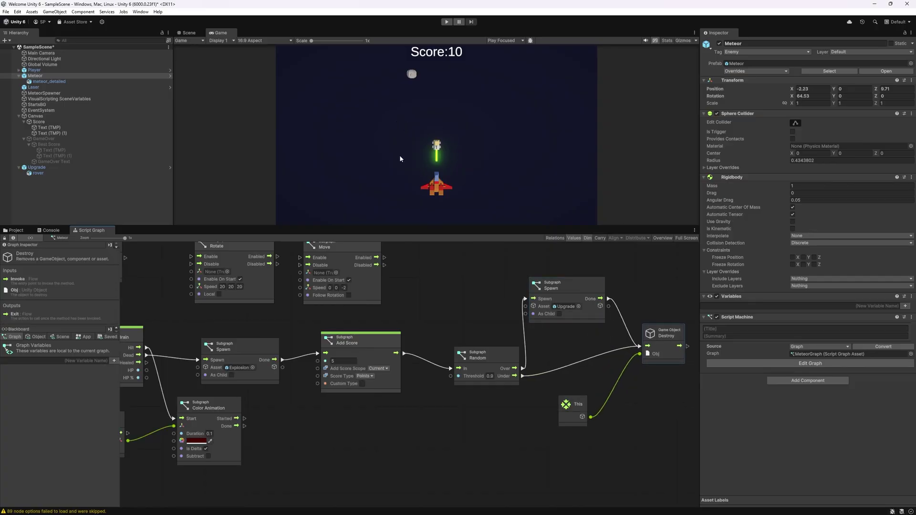
Step: Enter Play mode and steer the ship left and right, shooting meteors
key("ctrl+p")
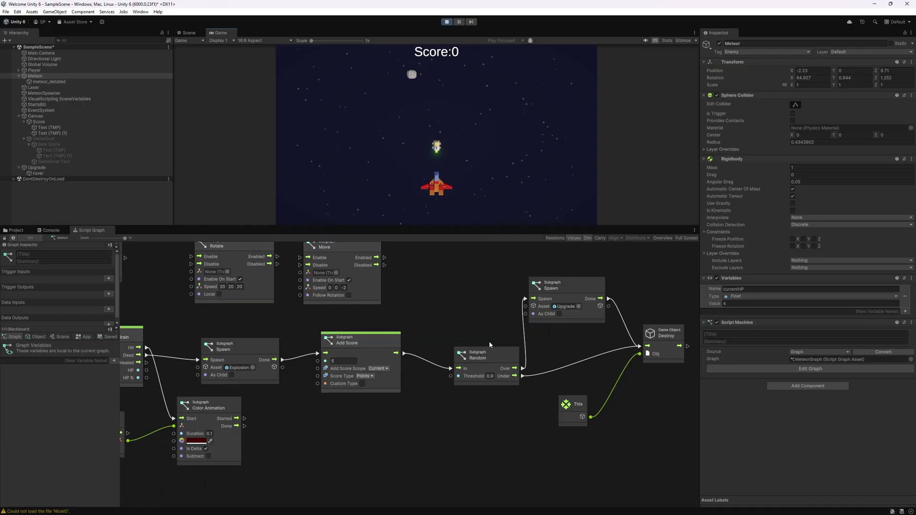
key("Left")
key("Right")
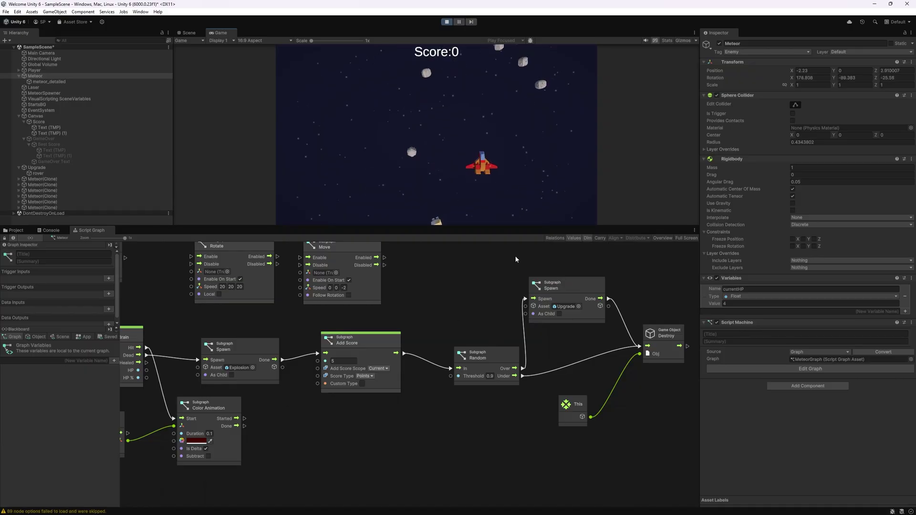
key("space")
key("Right")
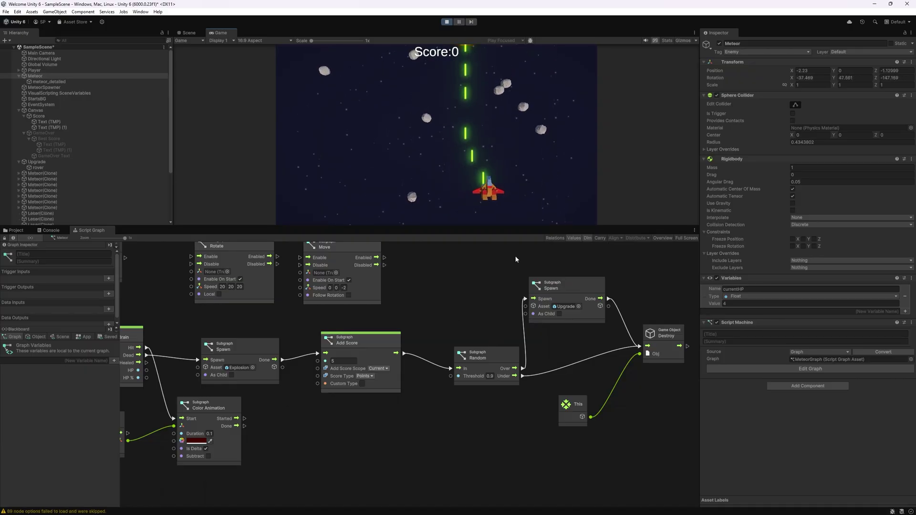
key("space")
key("space")
key("space")
key("Left")
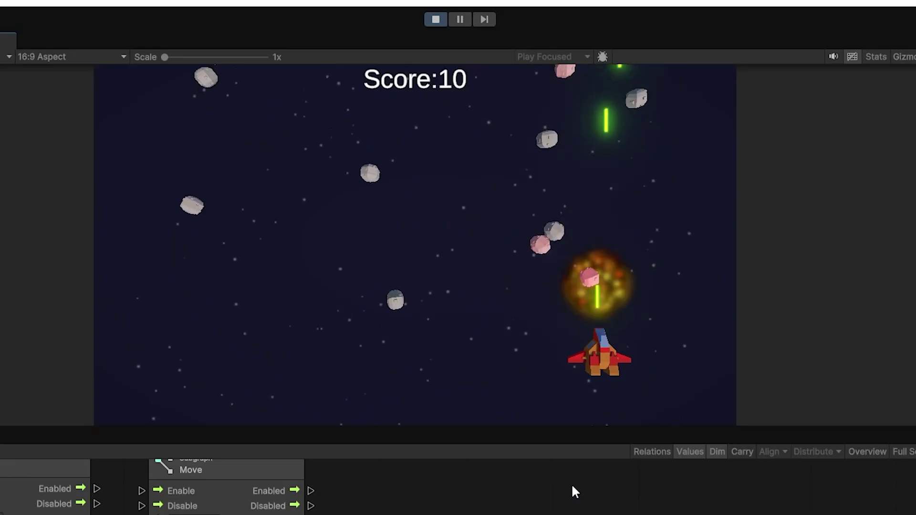
key("space")
key("space")
key("space")
key("space")
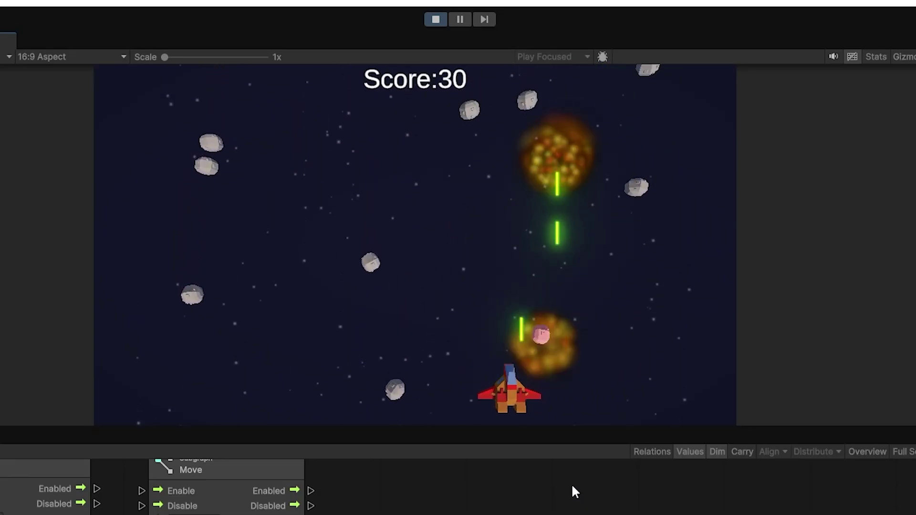
key("Left")
key("space")
key("space")
key("space")
key("Right")
key("space")
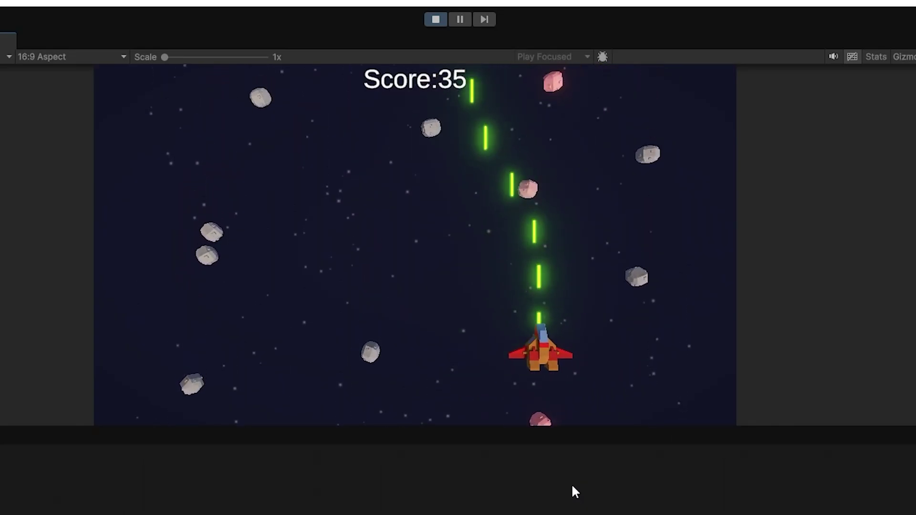
key("space")
key("space")
key("space")
key("Left")
key("space")
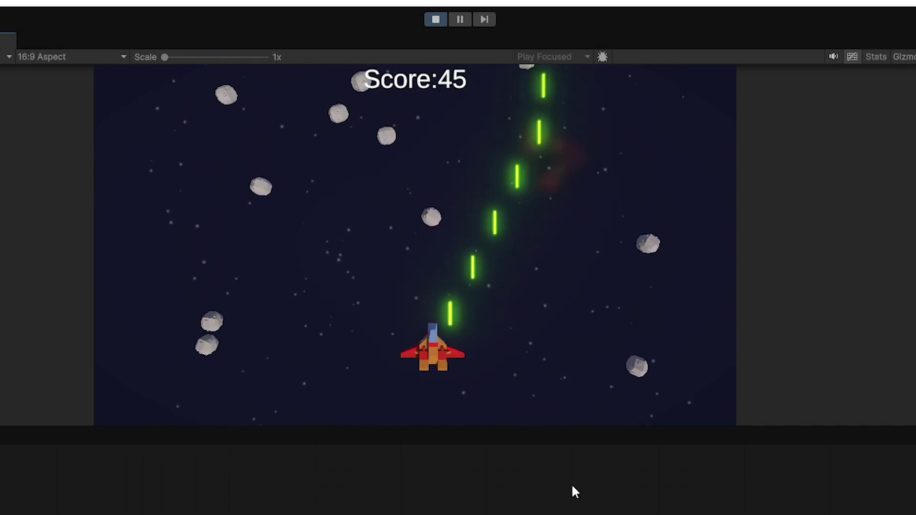
key("space")
key("space")
key("space")
key("space")
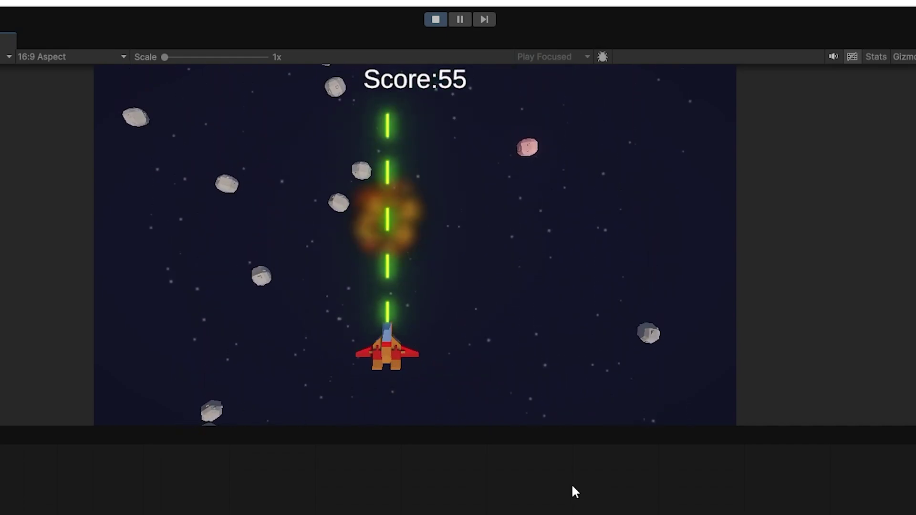
key("Left")
key("space")
key("space")
key("space")
key("space")
key("Left")
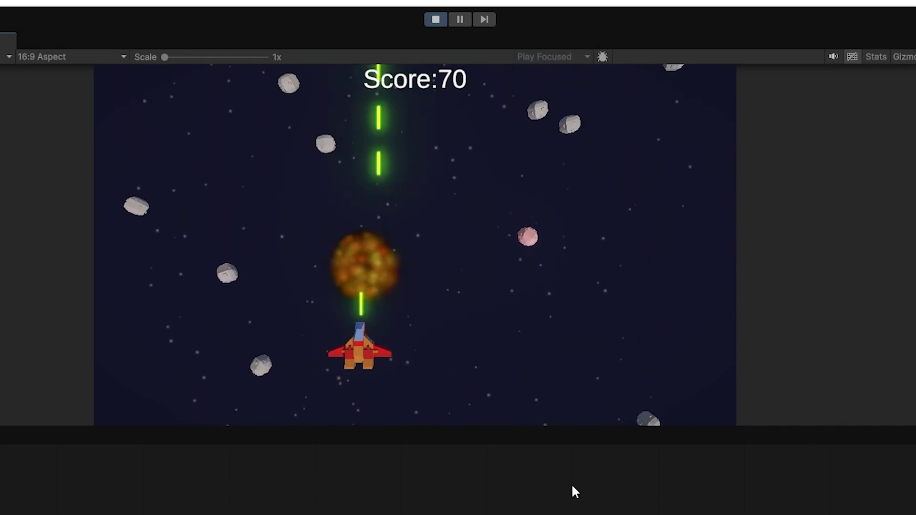
key("space")
key("space")
key("space")
key("Right")
key("space")
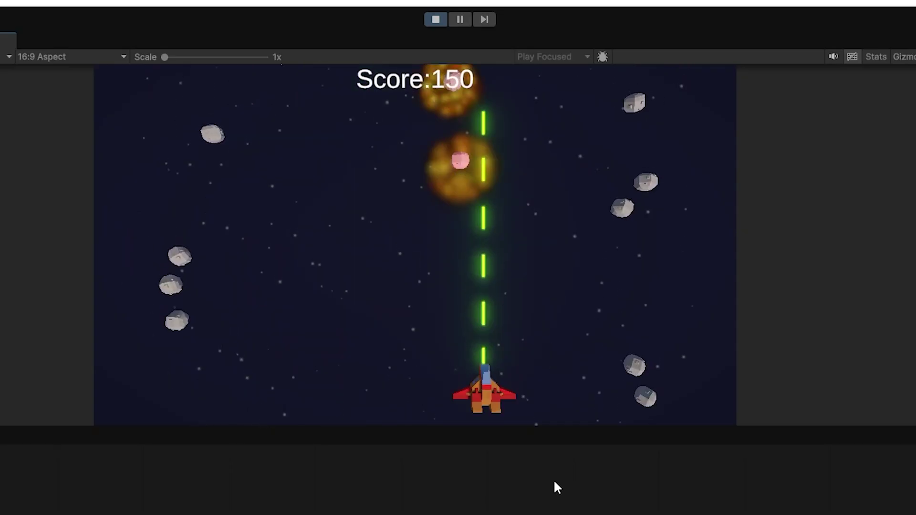
key("space")
key("space")
key("space")
key("Left")
key("space")
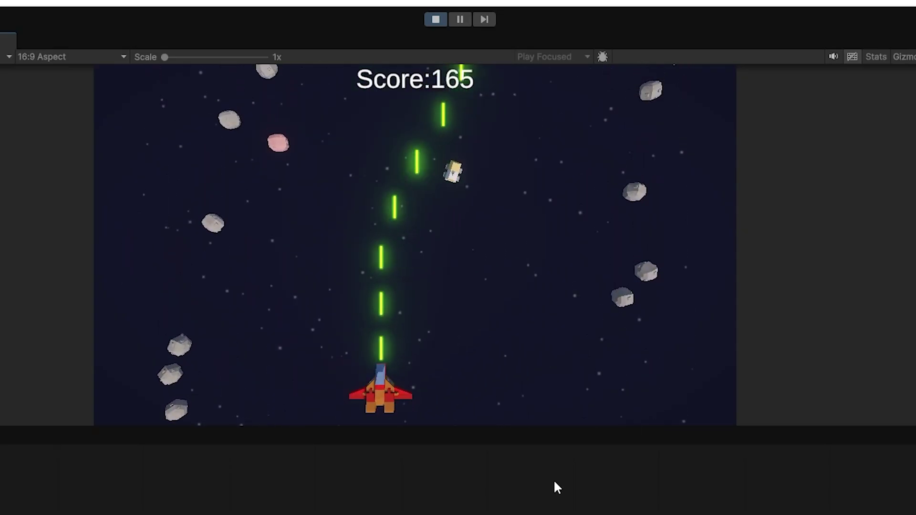
key("space")
key("space")
key("Right")
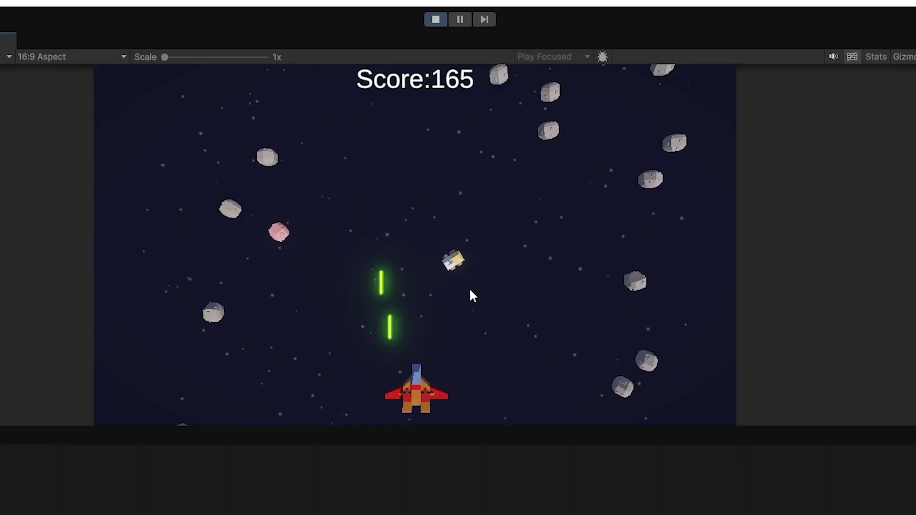
key("space")
Step: Fly into the upgrade pickup and fire double lasers while moving left
key("Left")
key("space")
key("space")
key("Right")
key("space")
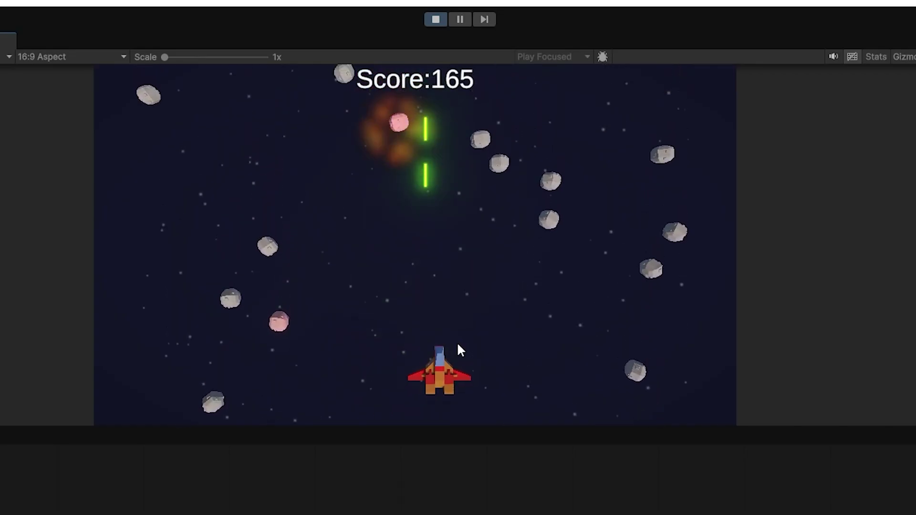
key("Up")
key("space")
key("space")
key("space")
key("Left")
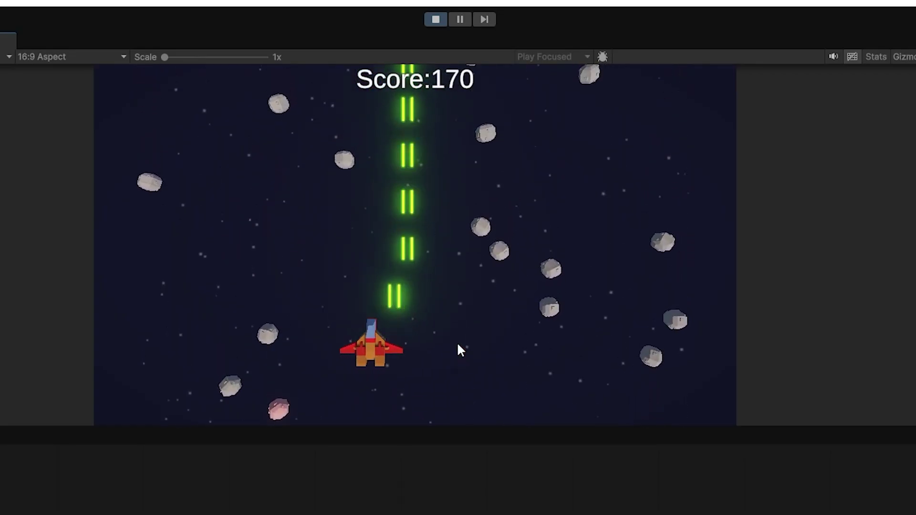
key("space")
key("Left")
Step: Collect a second upgrade so the ship fires triple lasers
key("space")
key("Left")
key("space")
key("Right")
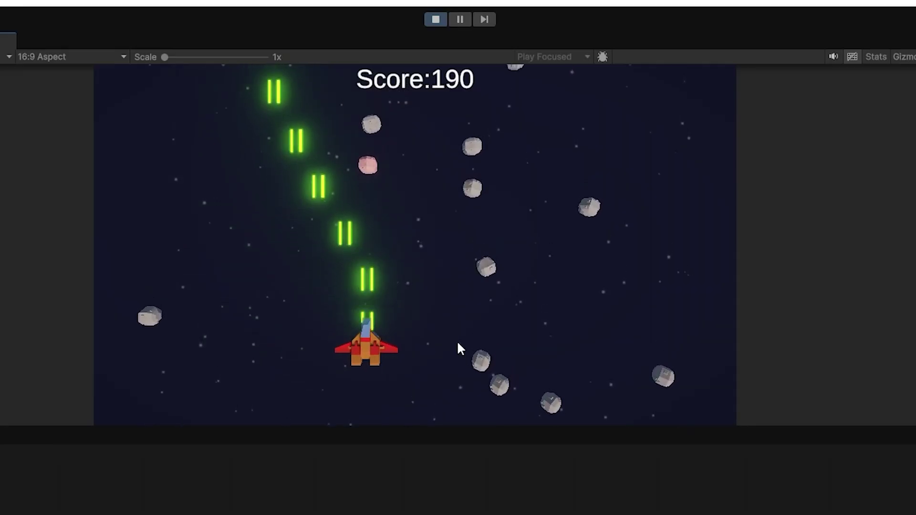
key("space")
key("space")
key("space")
key("Right")
key("space")
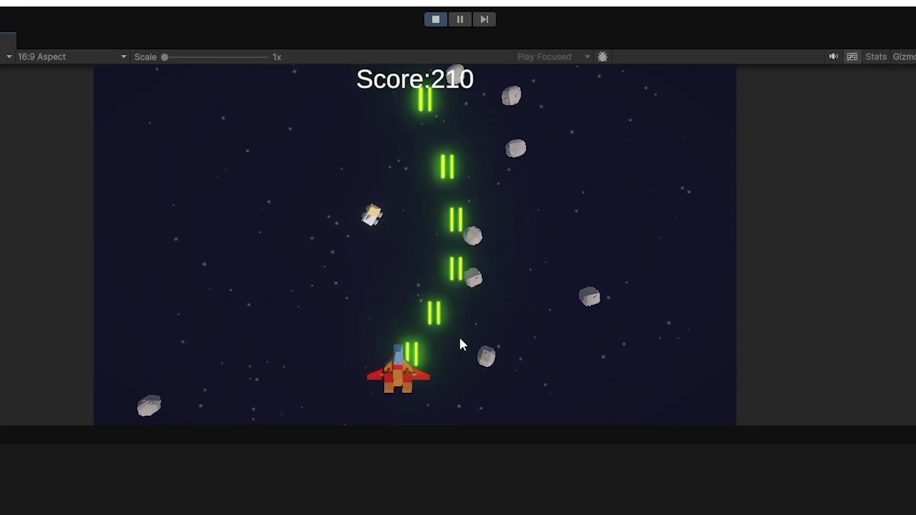
key("space")
key("space")
key("Left")
key("space")
key("Left")
key("space")
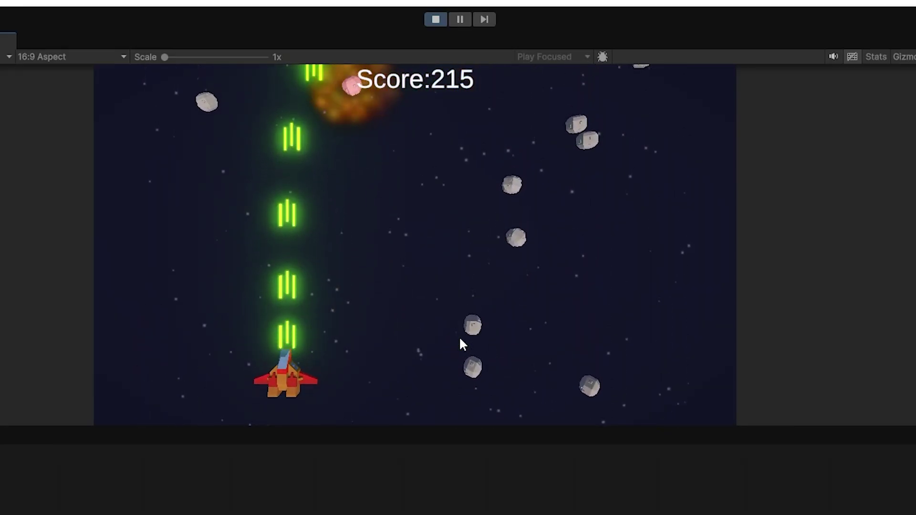
key("space")
key("space")
key("space")
key("space")
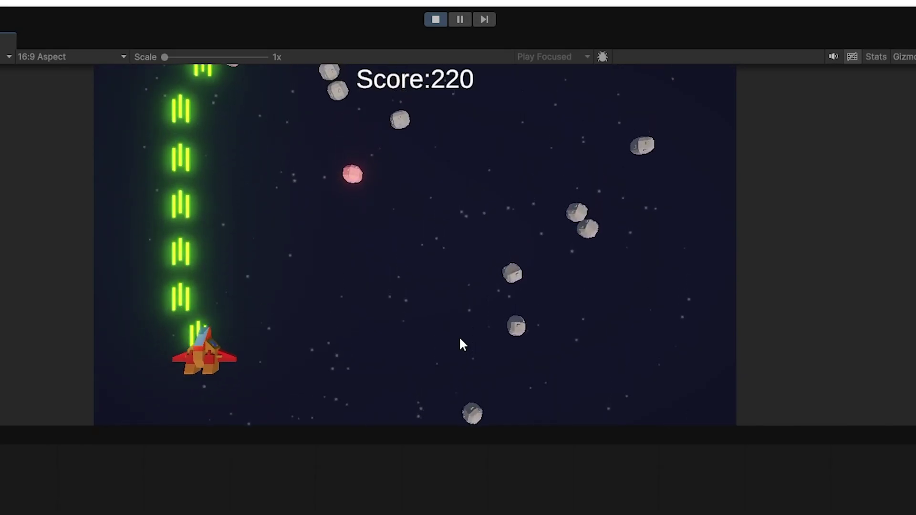
Step: Keep blasting meteors with triple lasers until the score reaches 345
key("Right")
key("space")
key("space")
key("space")
key("space")
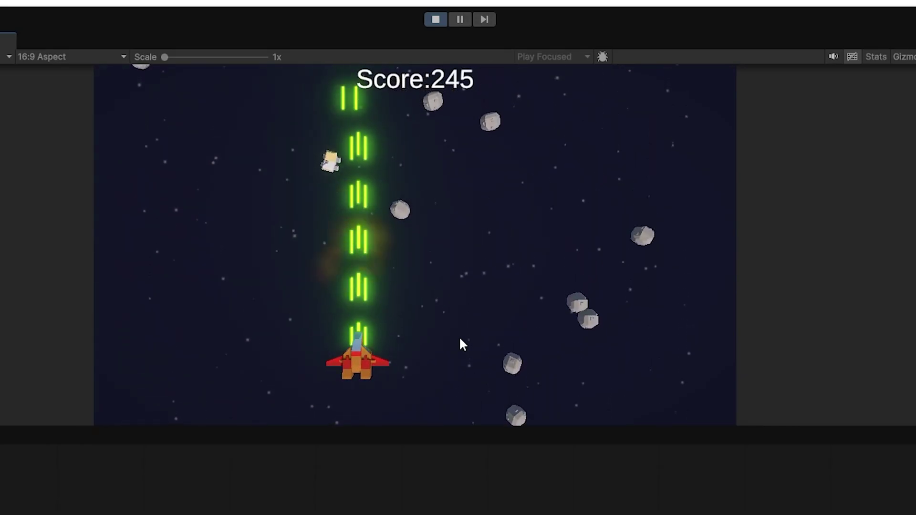
key("Left")
key("space")
key("Right")
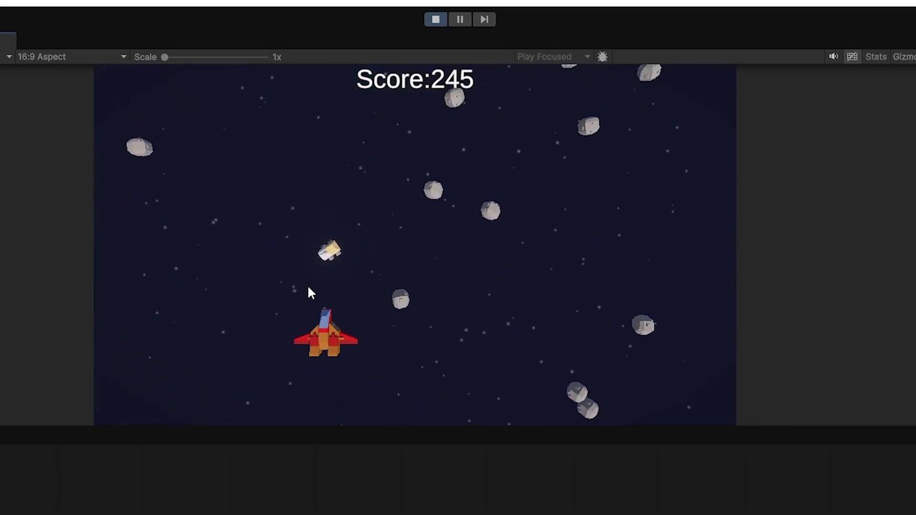
key("Up")
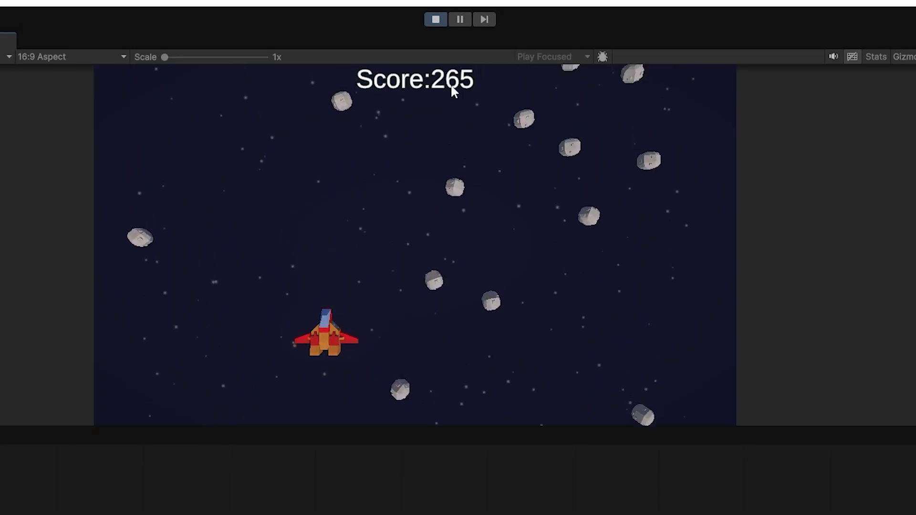
key("space")
key("space")
key("space")
key("space")
key("space")
key("space")
key("Left")
key("space")
key("space")
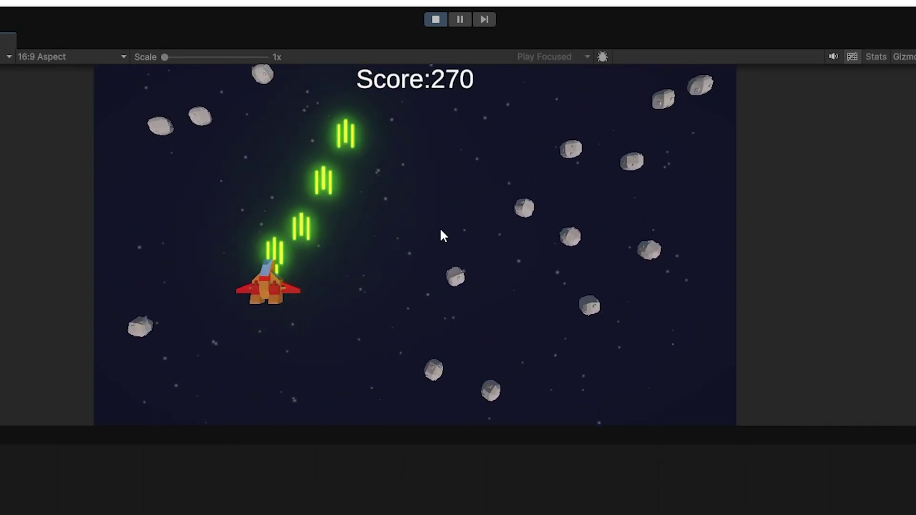
key("Up")
key("space")
key("space")
key("space")
key("space")
key("space")
key("Left")
key("space")
key("space")
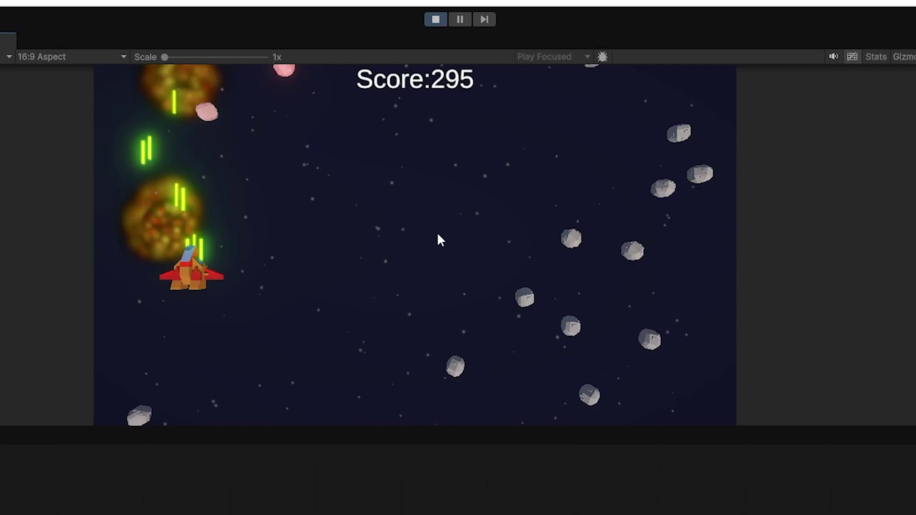
key("Right")
key("space")
key("space")
key("space")
key("space")
key("Right")
key("space")
key("space")
key("Left")
key("space")
key("space")
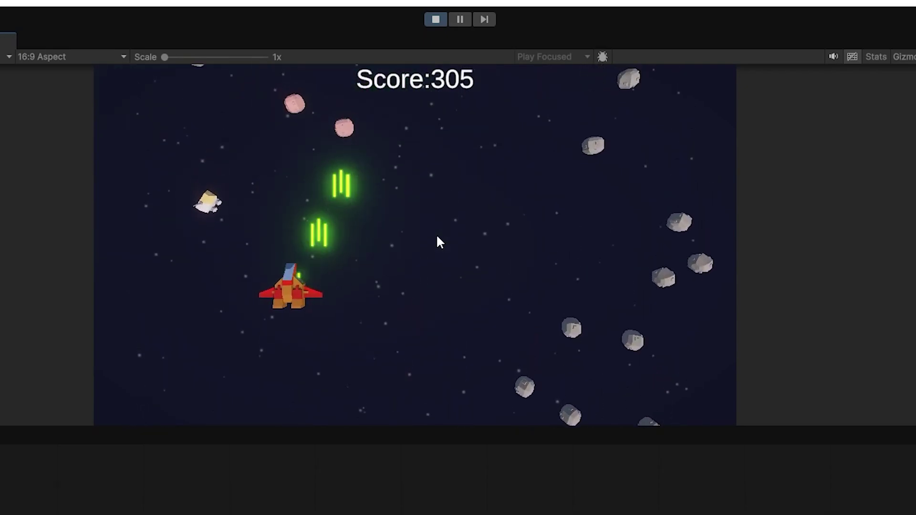
key("space")
key("space")
key("Left")
key("space")
key("space")
key("Left")
key("space")
key("space")
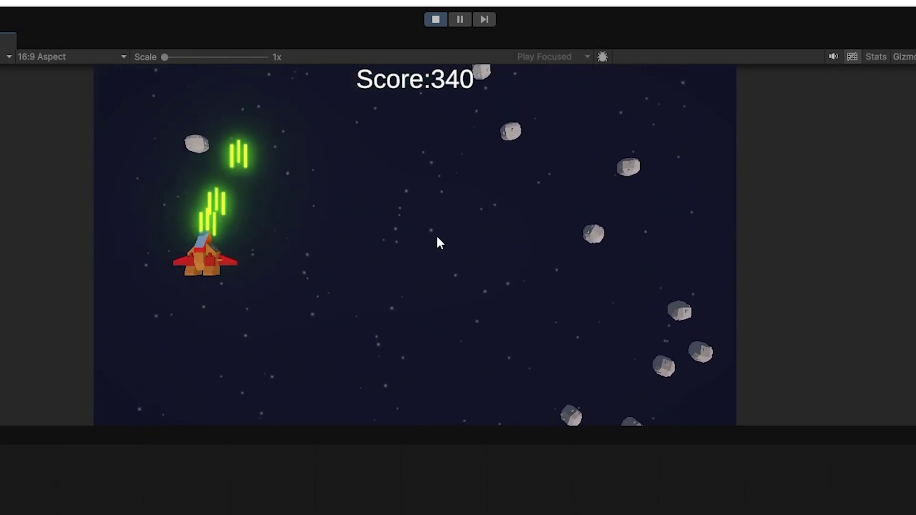
key("Up")
key("space")
key("space")
key("Right")
key("Right")
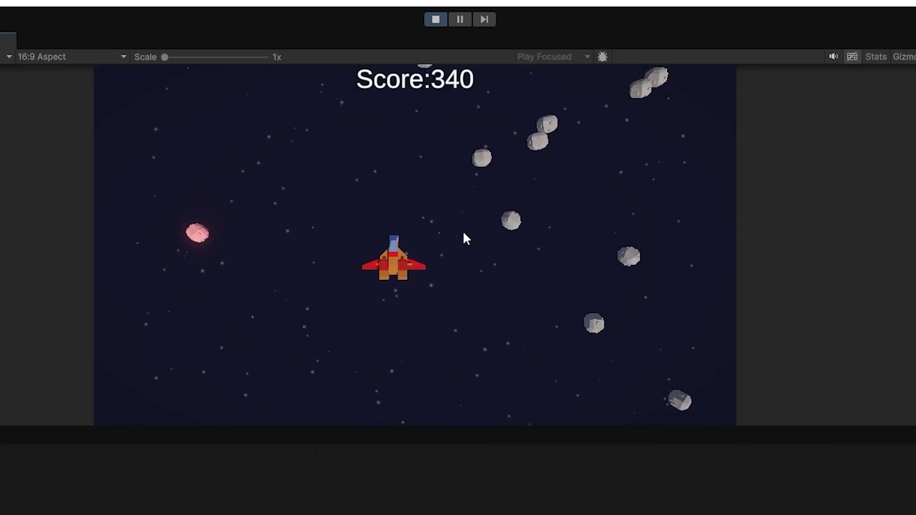
key("Left")
key("Down")
key("Left")
key("space")
key("space")
key("space")
key("space")
key("Right")
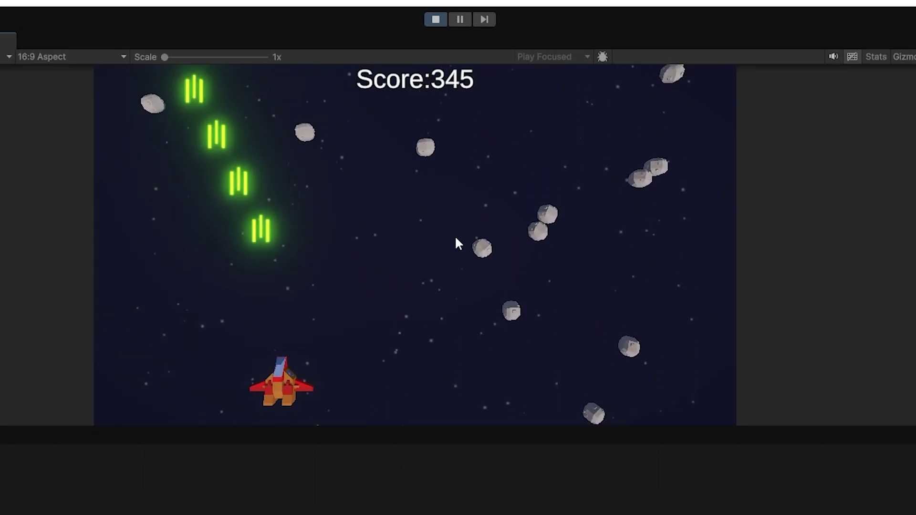
key("space")
key("space")
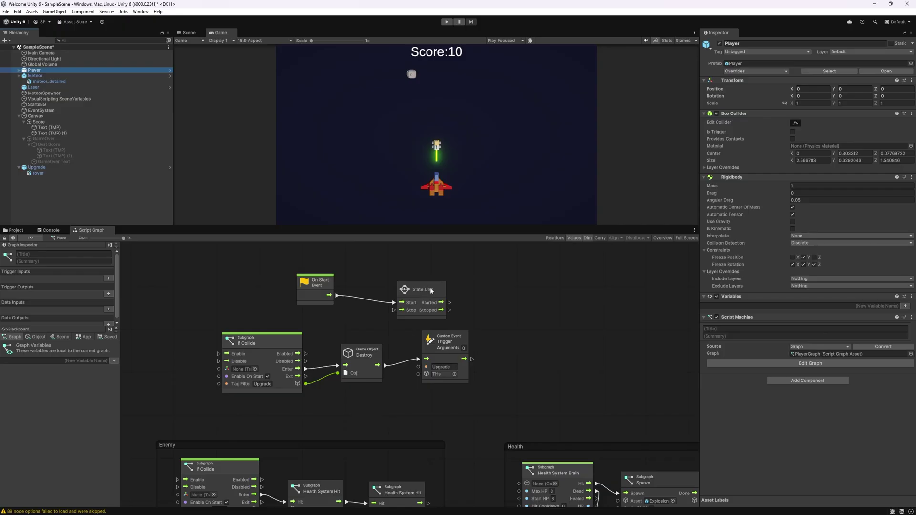
Step: Open the player's state graph, moving 1X up and 2X down
double_click(429, 289)
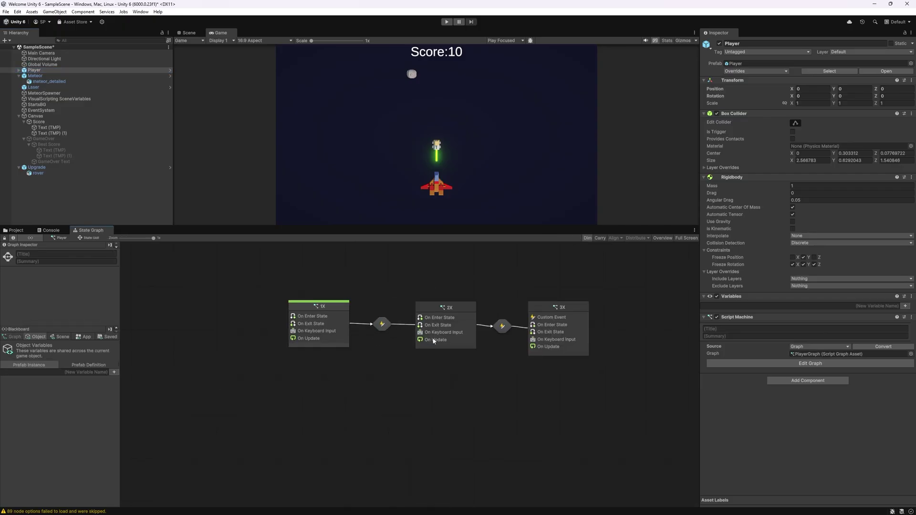
left_click(449, 327)
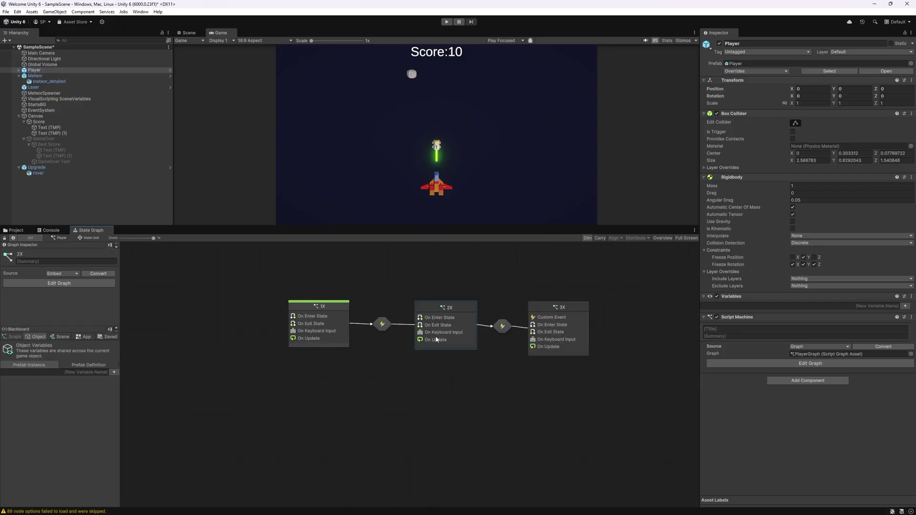
left_click(475, 336)
left_click_drag(324, 325, 330, 290)
left_click_drag(447, 326, 446, 363)
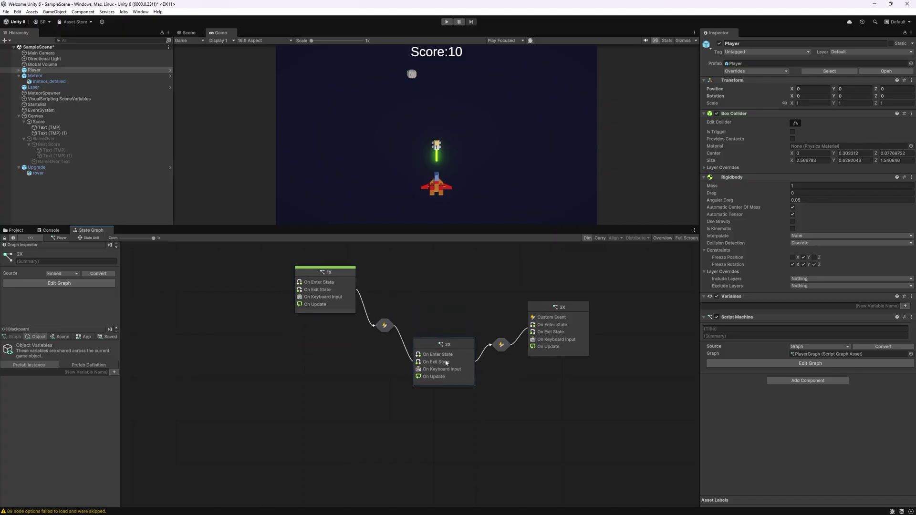
Step: Create a 2X-to-1X transition and open its script graph
right_click(447, 364)
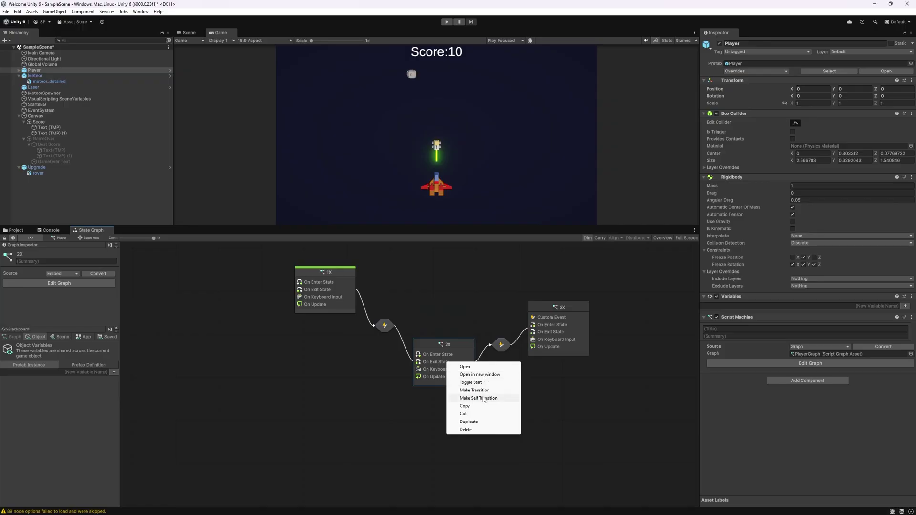
left_click(475, 390)
left_click(334, 294)
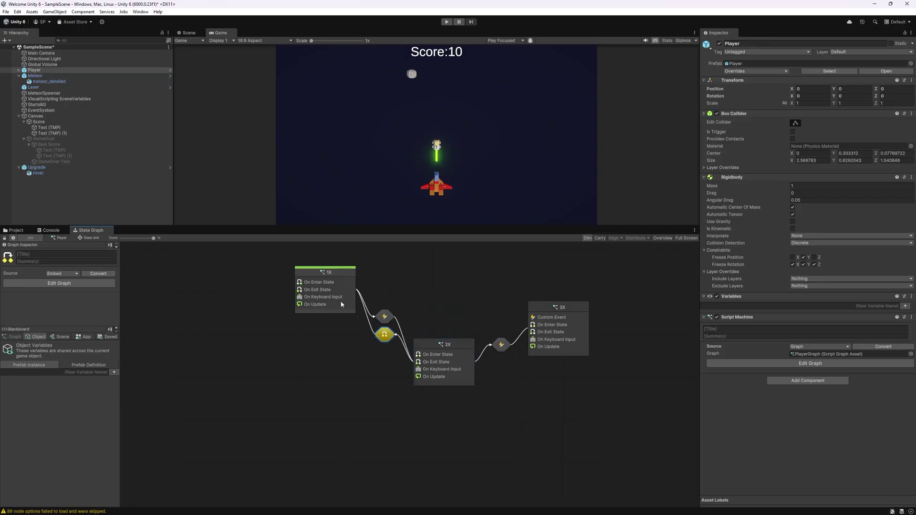
double_click(386, 337)
Step: Wire a Custom Event named Hit into Trigger Transition and return to the state graph
right_click(368, 347)
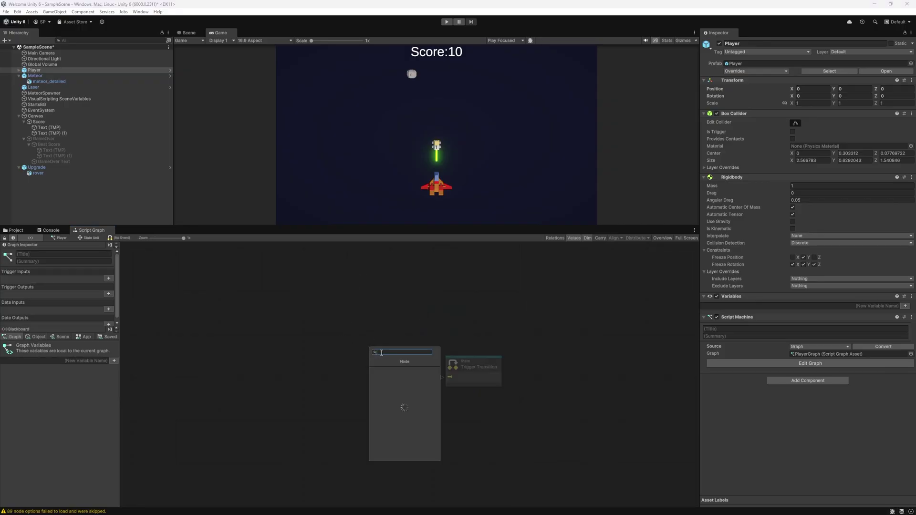
type("Custom")
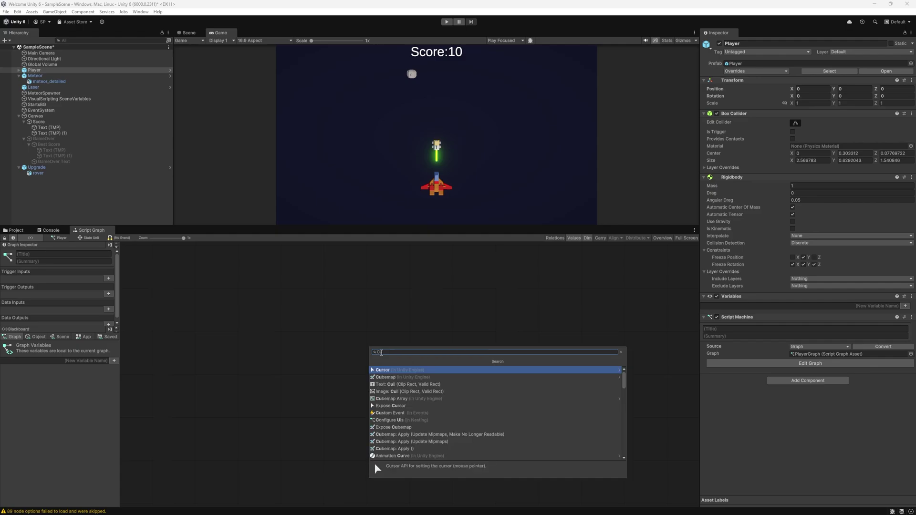
key("Return")
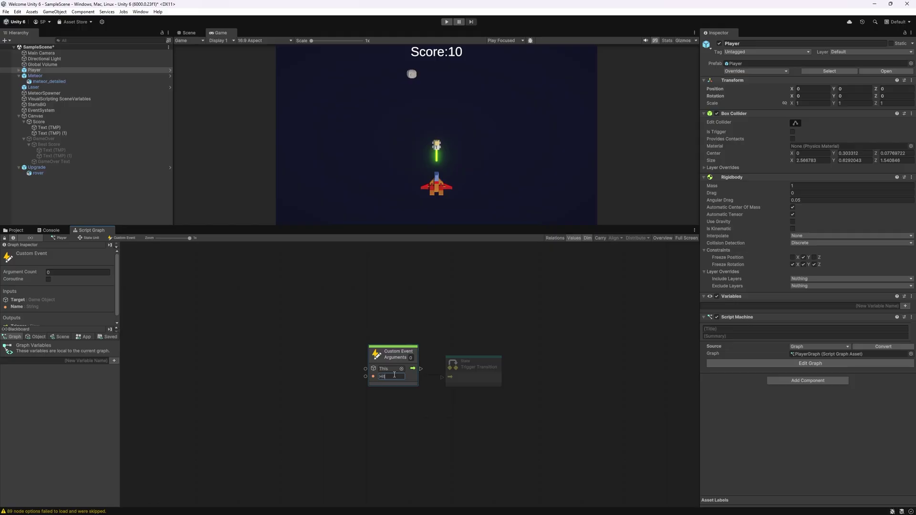
left_click_drag(419, 369, 451, 377)
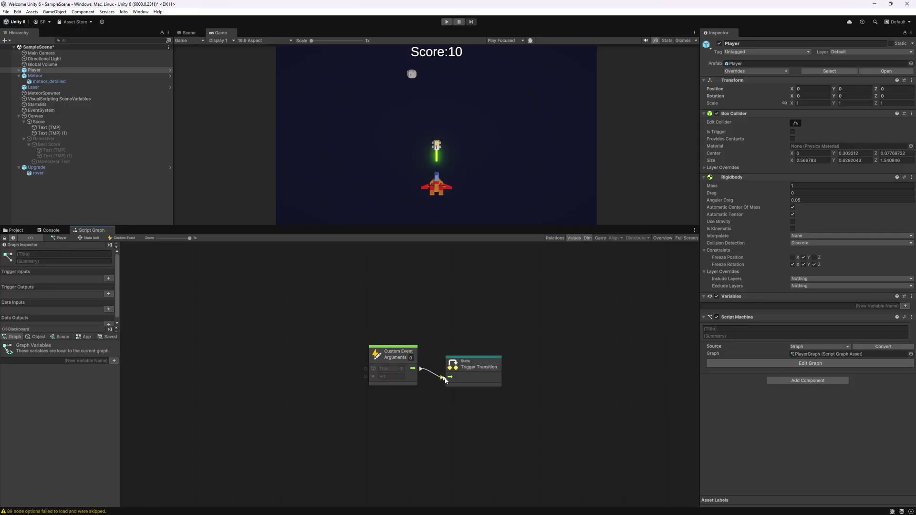
left_click(386, 352)
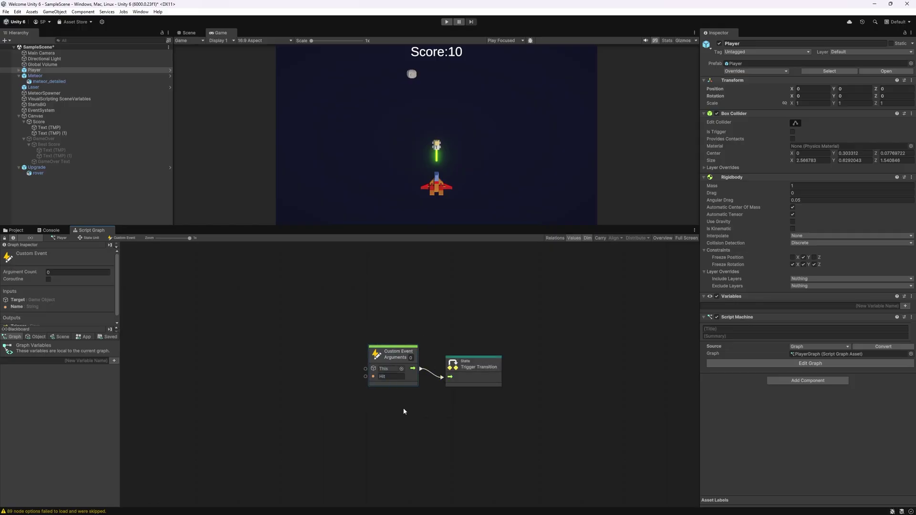
left_click(384, 303)
Step: Create a transition from the 3X state to the 1X state
left_click(92, 236)
right_click(560, 315)
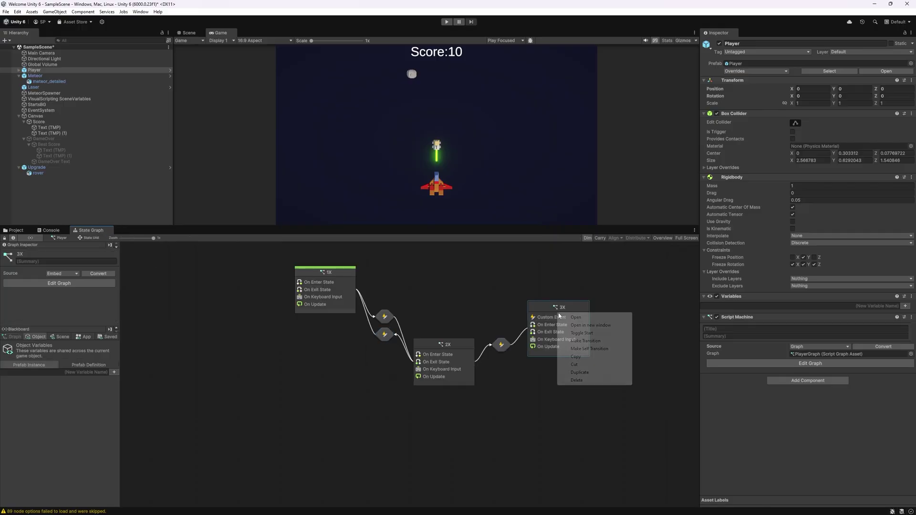
left_click(592, 343)
left_click(346, 280)
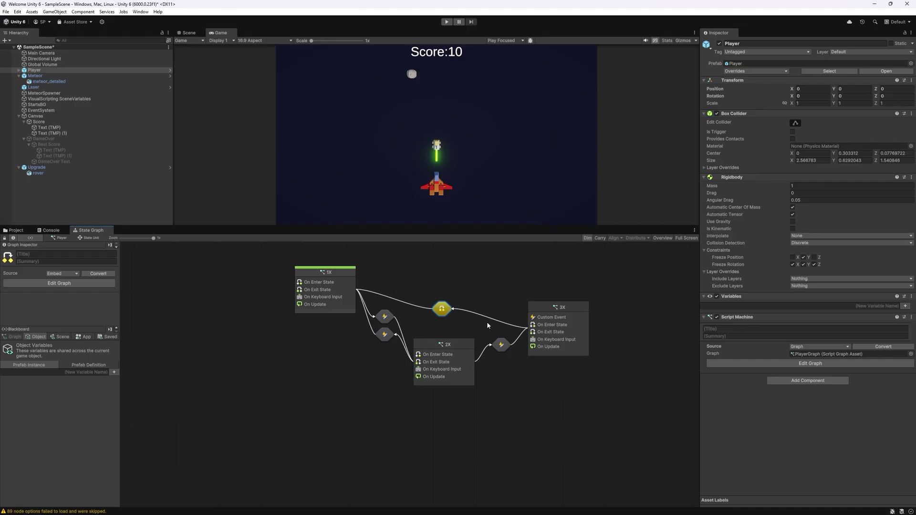
Step: Paste the Hit custom event into that transition and connect it to Trigger Transition
double_click(447, 310)
key("ctrl+v")
mouse_move(410, 362)
left_mouse_down()
mouse_move(401, 356)
mouse_move(450, 377)
left_mouse_up()
left_click(90, 238)
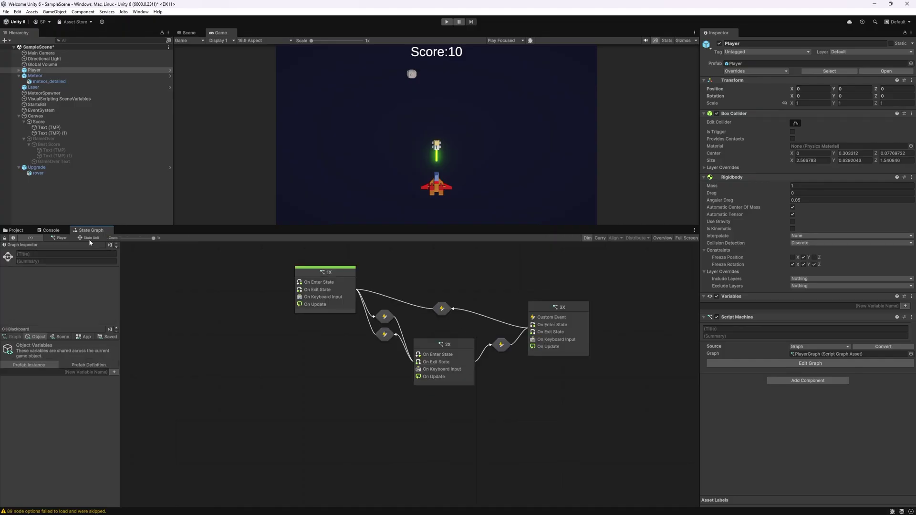
Step: Go up to the Player's main script graph and bring the Health group into view
left_click(64, 239)
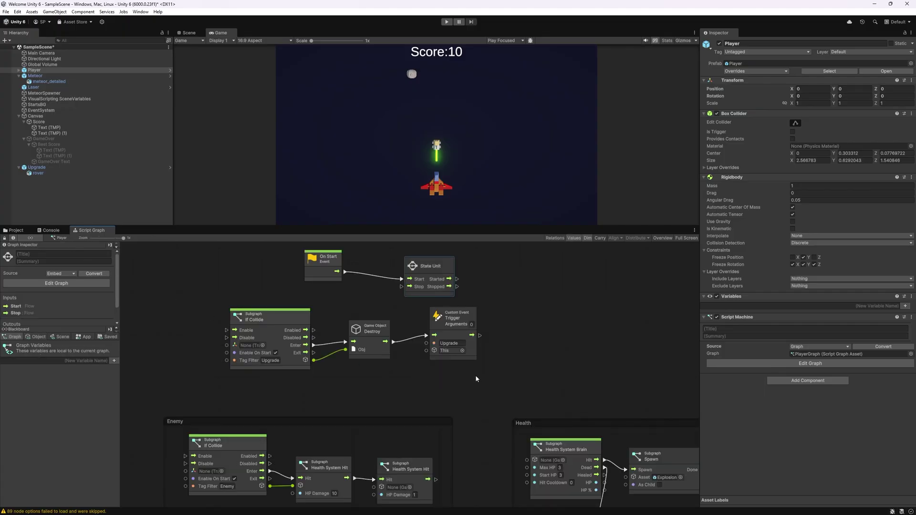
middle_click_drag(477, 395, 368, 322)
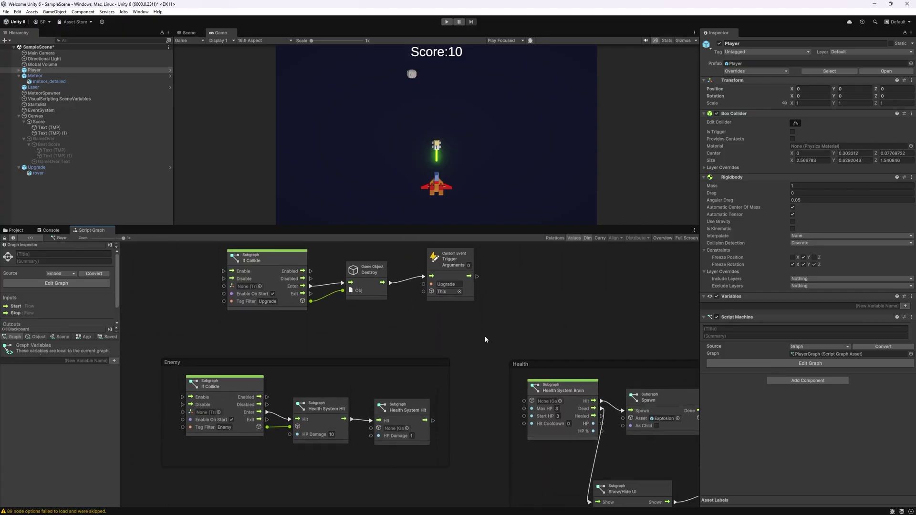
left_click_drag(144, 291, 449, 451)
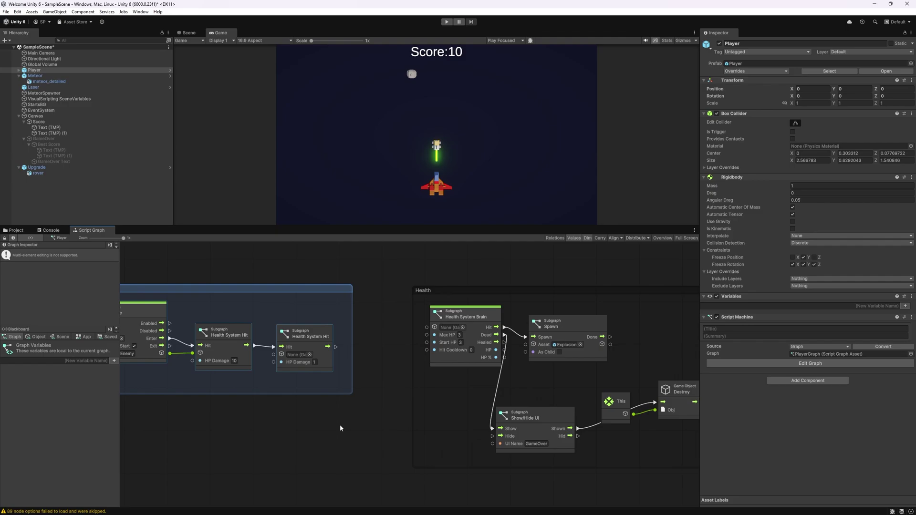
middle_click_drag(444, 429, 276, 364)
left_click_drag(277, 364, 641, 453)
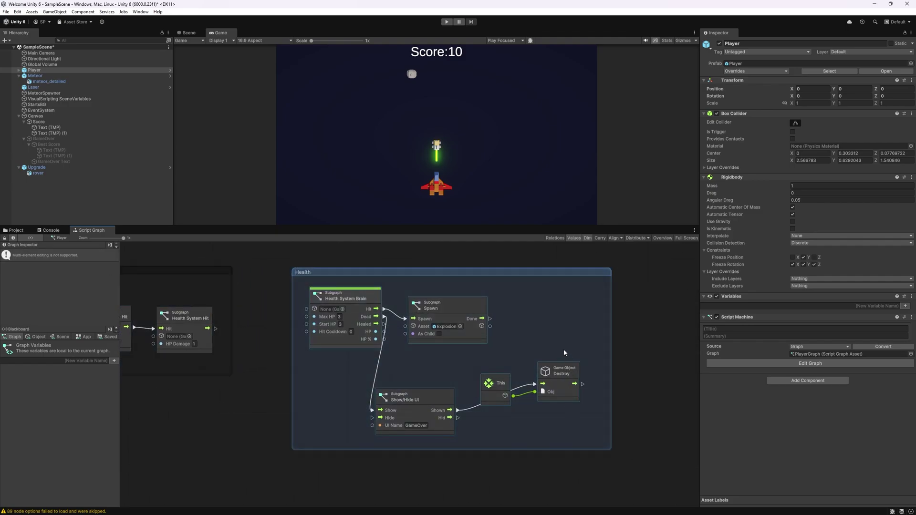
Step: Add a Trigger Custom Event named Hit after Spawn's Done output
left_click(413, 311)
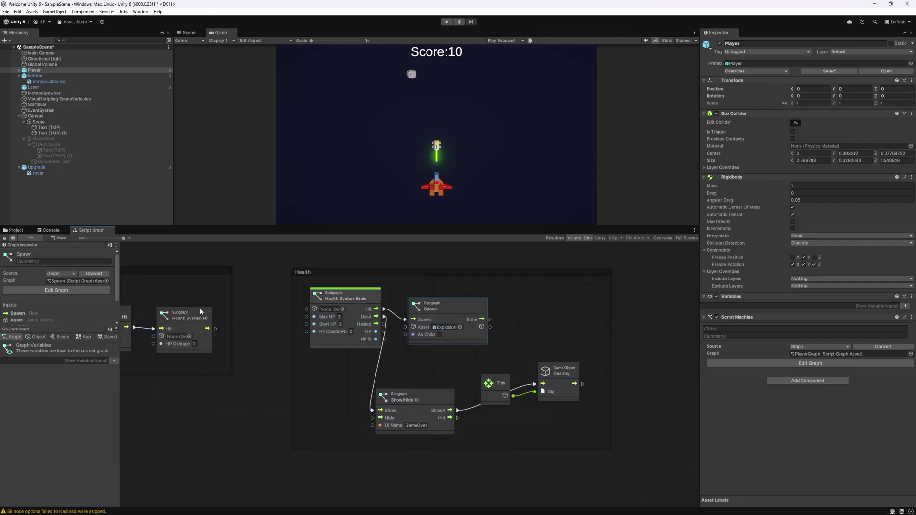
left_click_drag(490, 319, 529, 311)
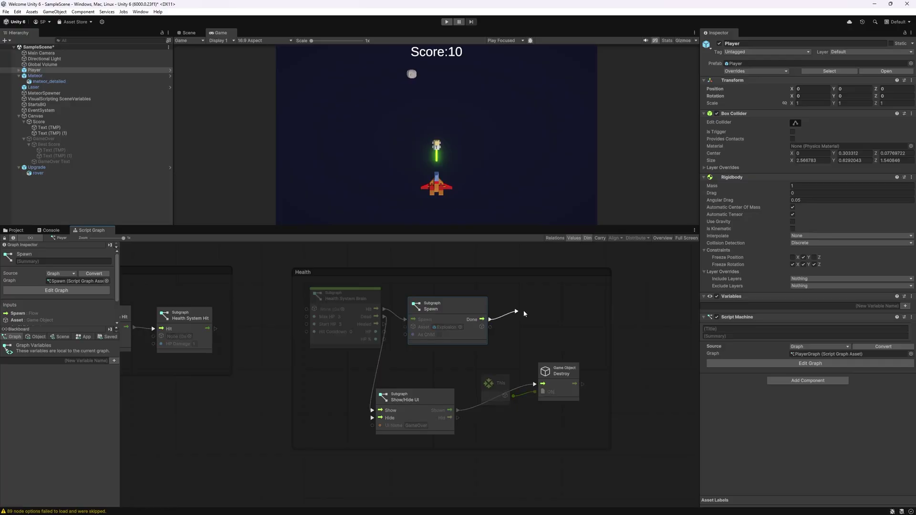
left_click(548, 327)
type("Hit")
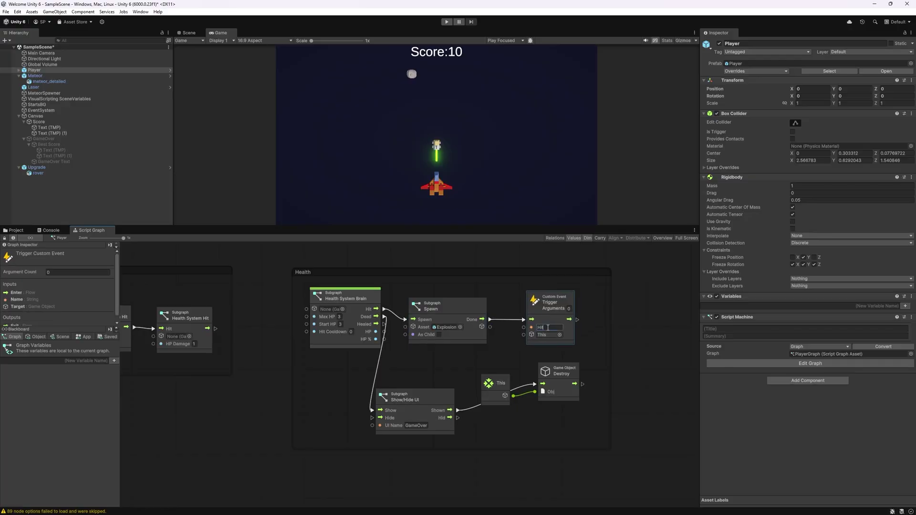
left_click(593, 301)
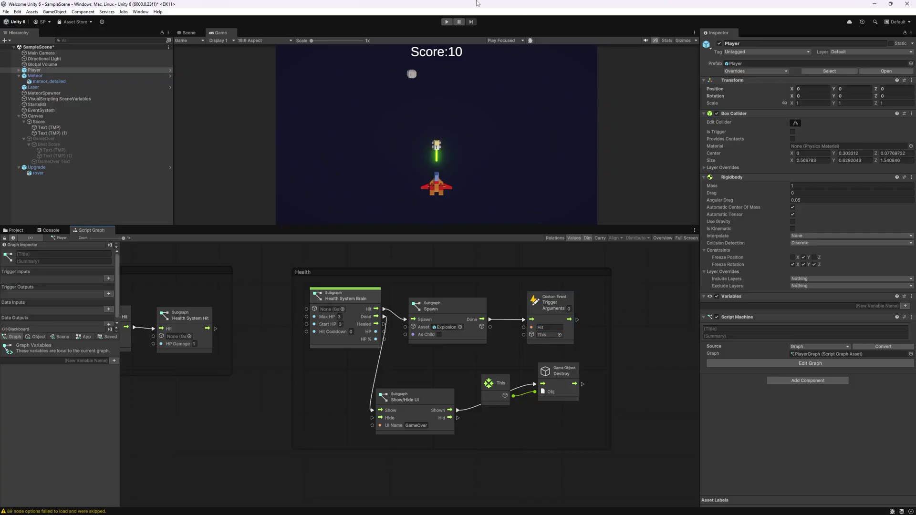
left_click(446, 22)
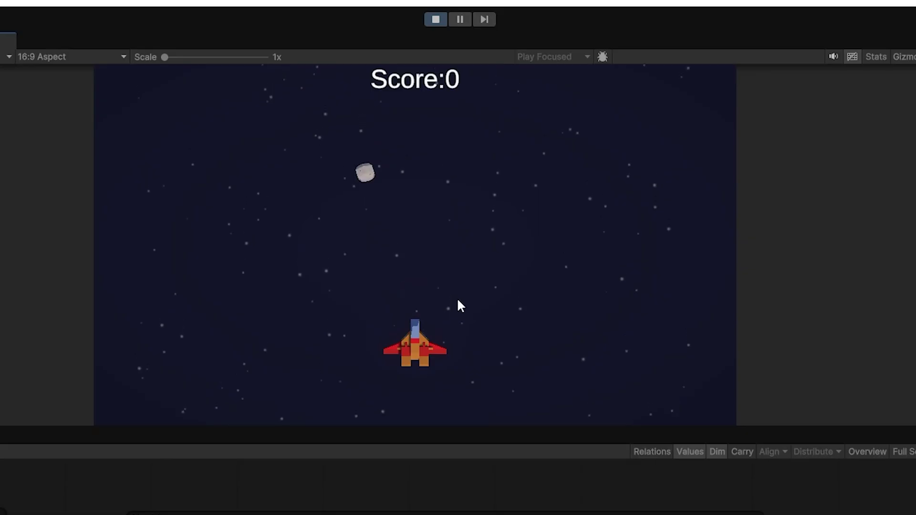
key("space")
key("Right")
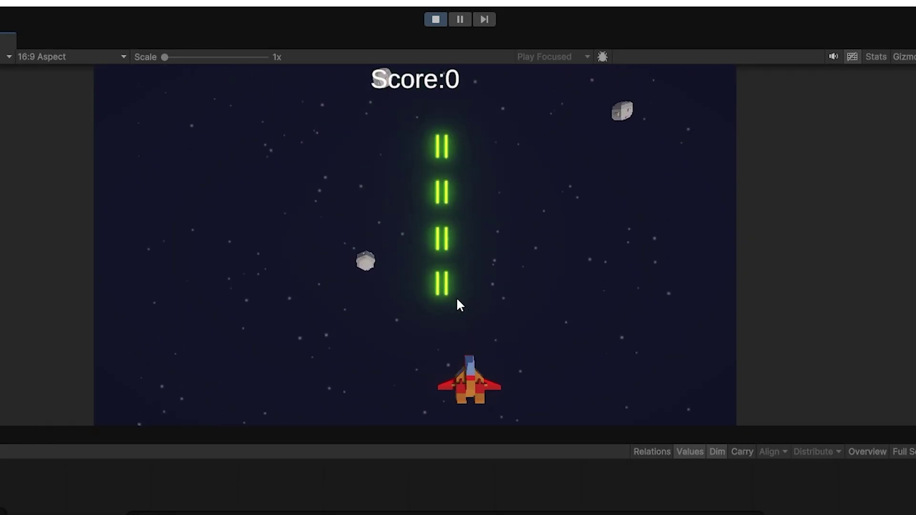
key("space")
key("Left")
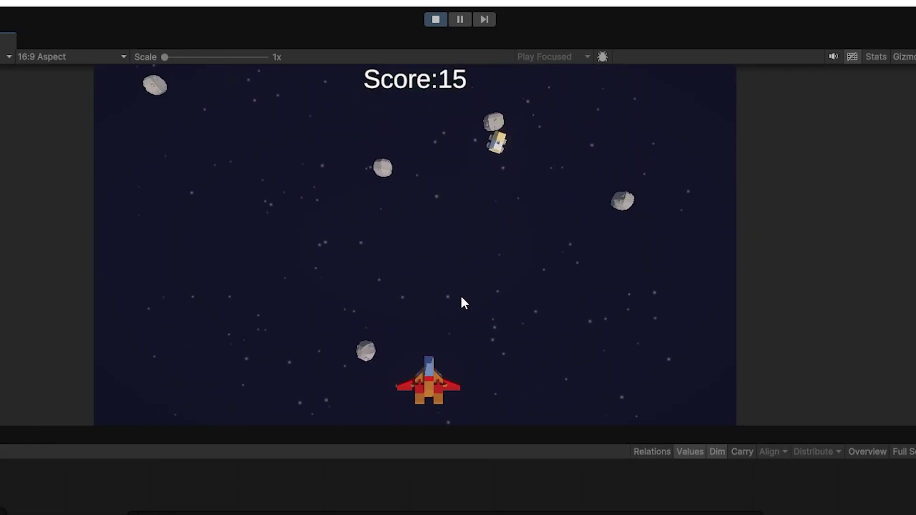
key("space")
key("Right")
key("space")
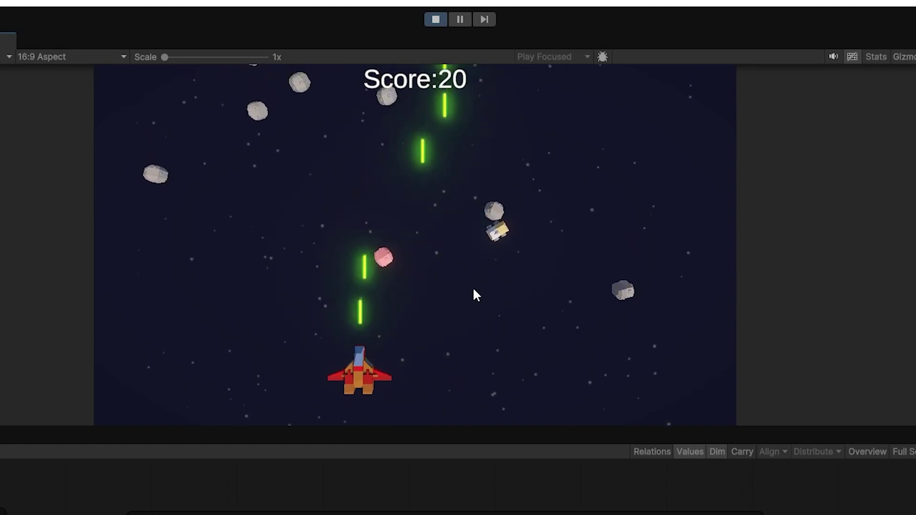
key("space")
key("Left")
key("space")
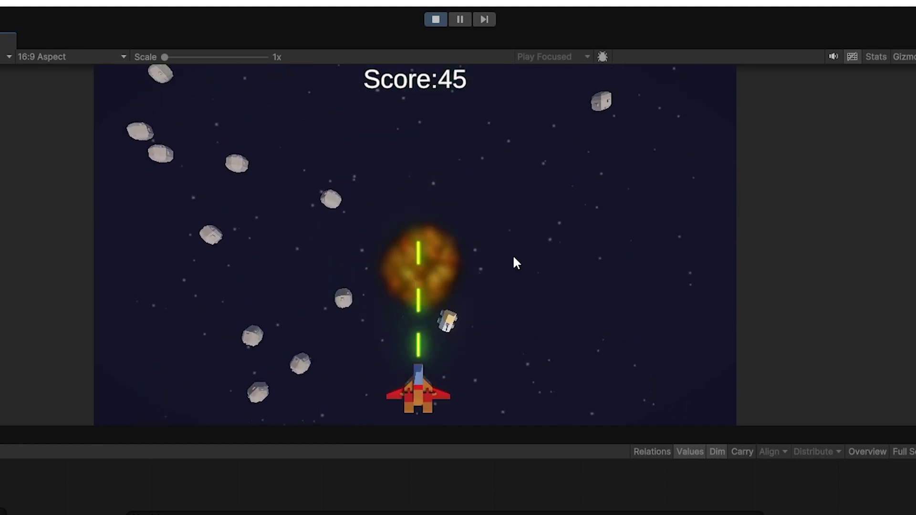
key("Up")
key("Up")
key("space")
key("Left")
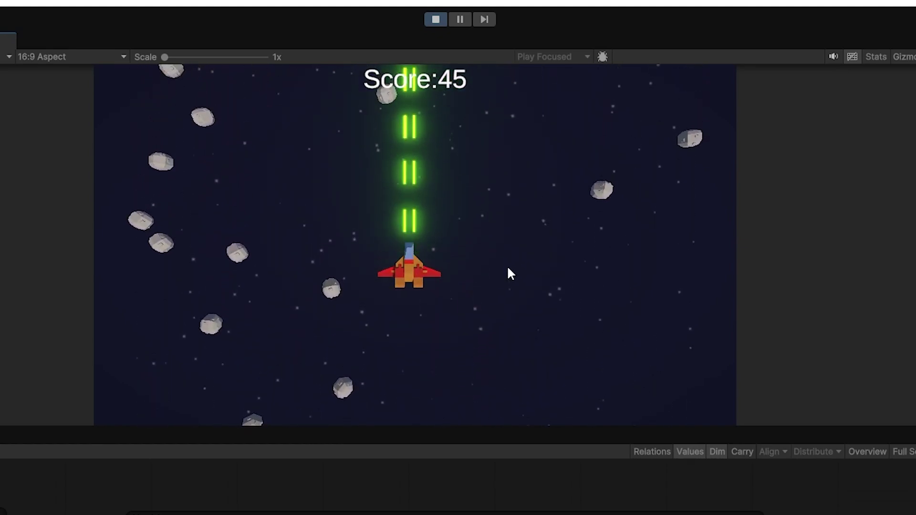
key("space")
key("space")
key("Left")
key("space")
key("Down")
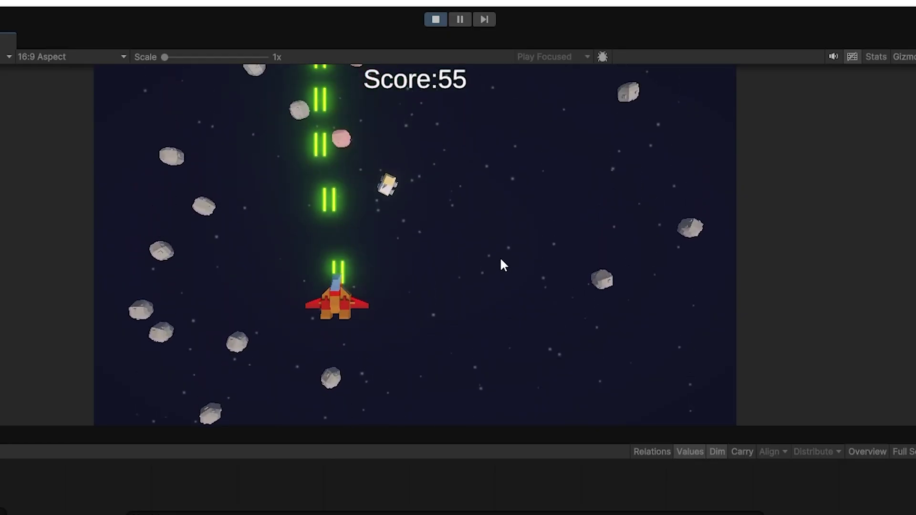
key("space")
key("space")
key("space")
key("Down")
key("space")
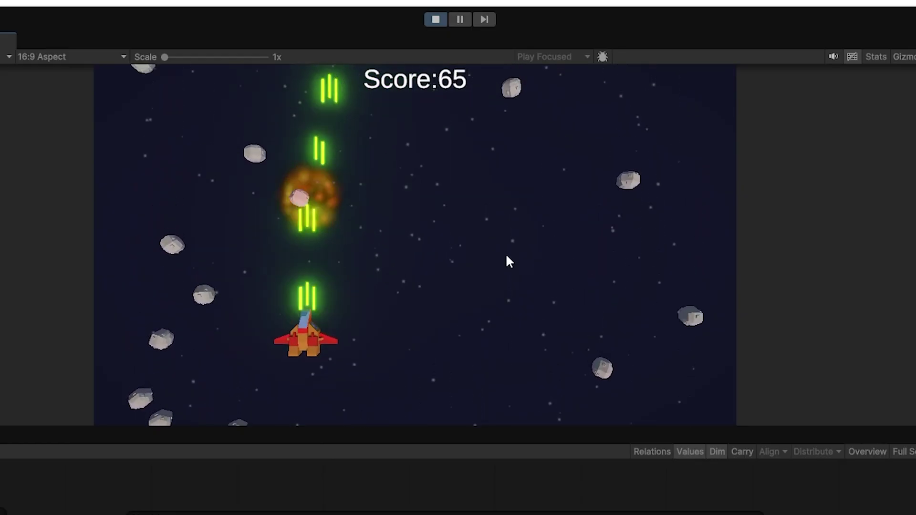
key("Right")
key("space")
key("space")
key("Left")
key("space")
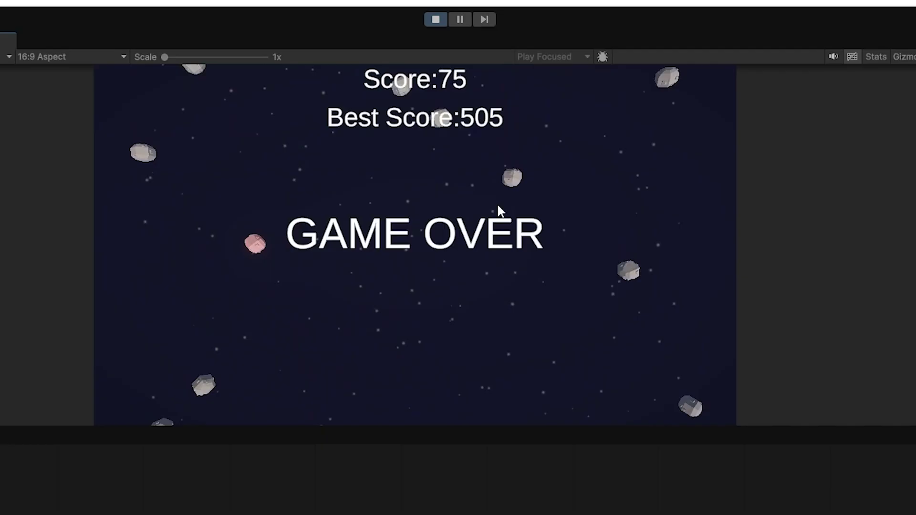